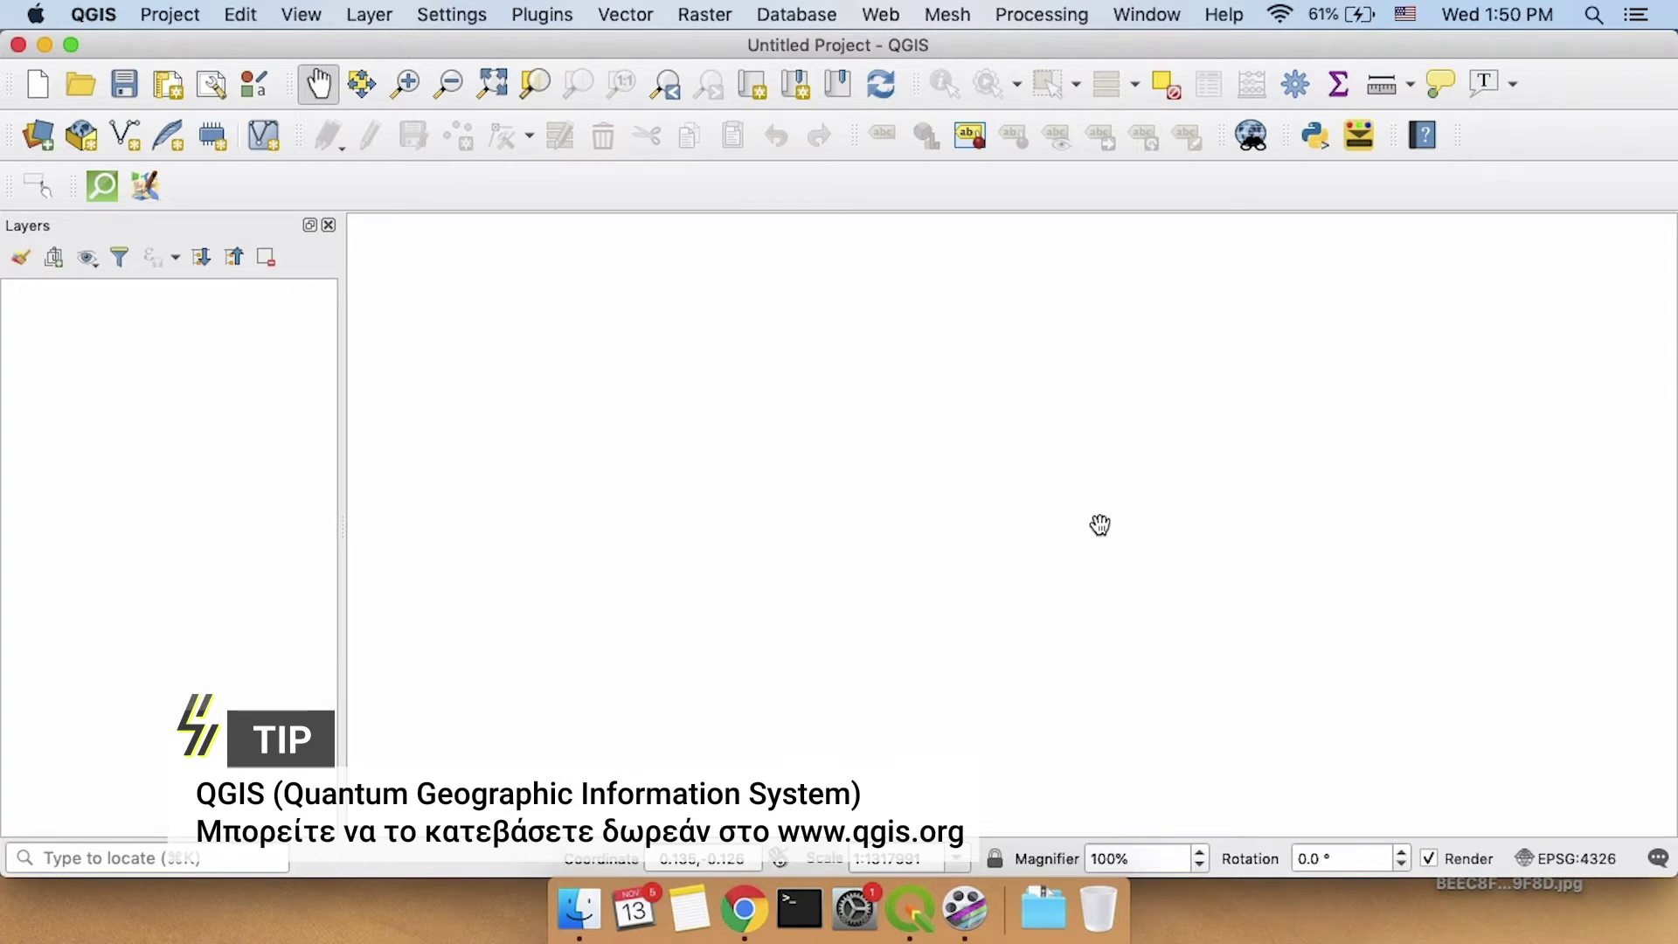
In Chrome, review the qgis.org macOS installers for QGIS 3.10.0 'A Coruña' and 3.4.13 'Madeira'.
{"action": "left_click", "coordinate": [761, 927]}
{"action": "left_click", "coordinate": [260, 108]}
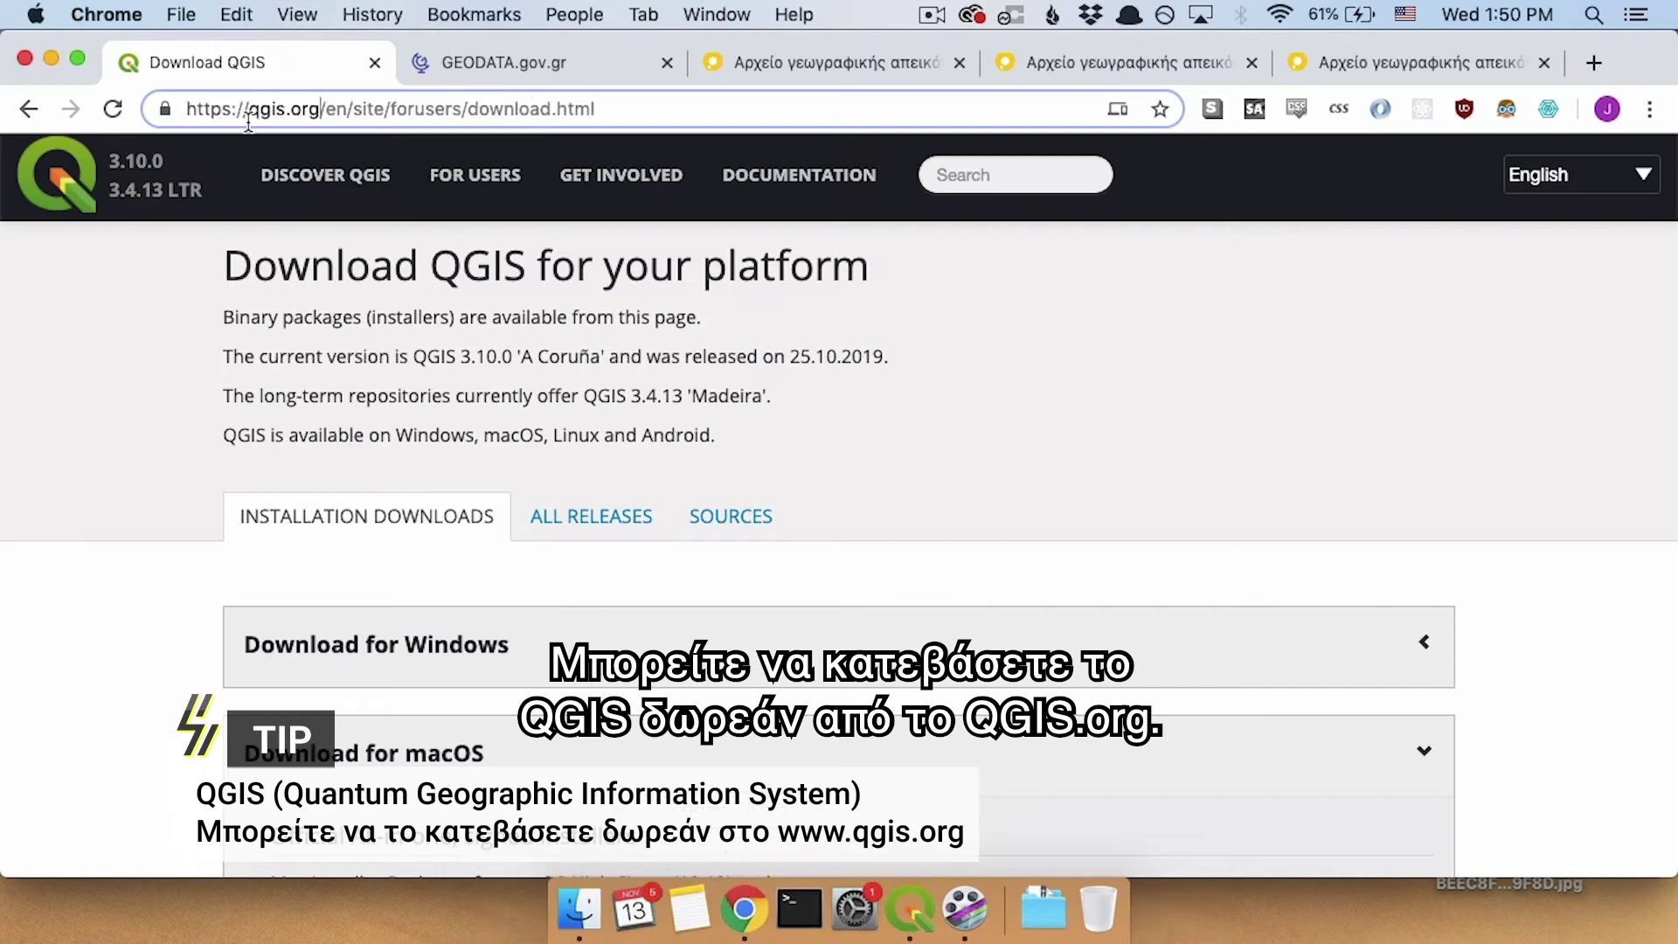
{"action": "double_click", "coordinate": [261, 108]}
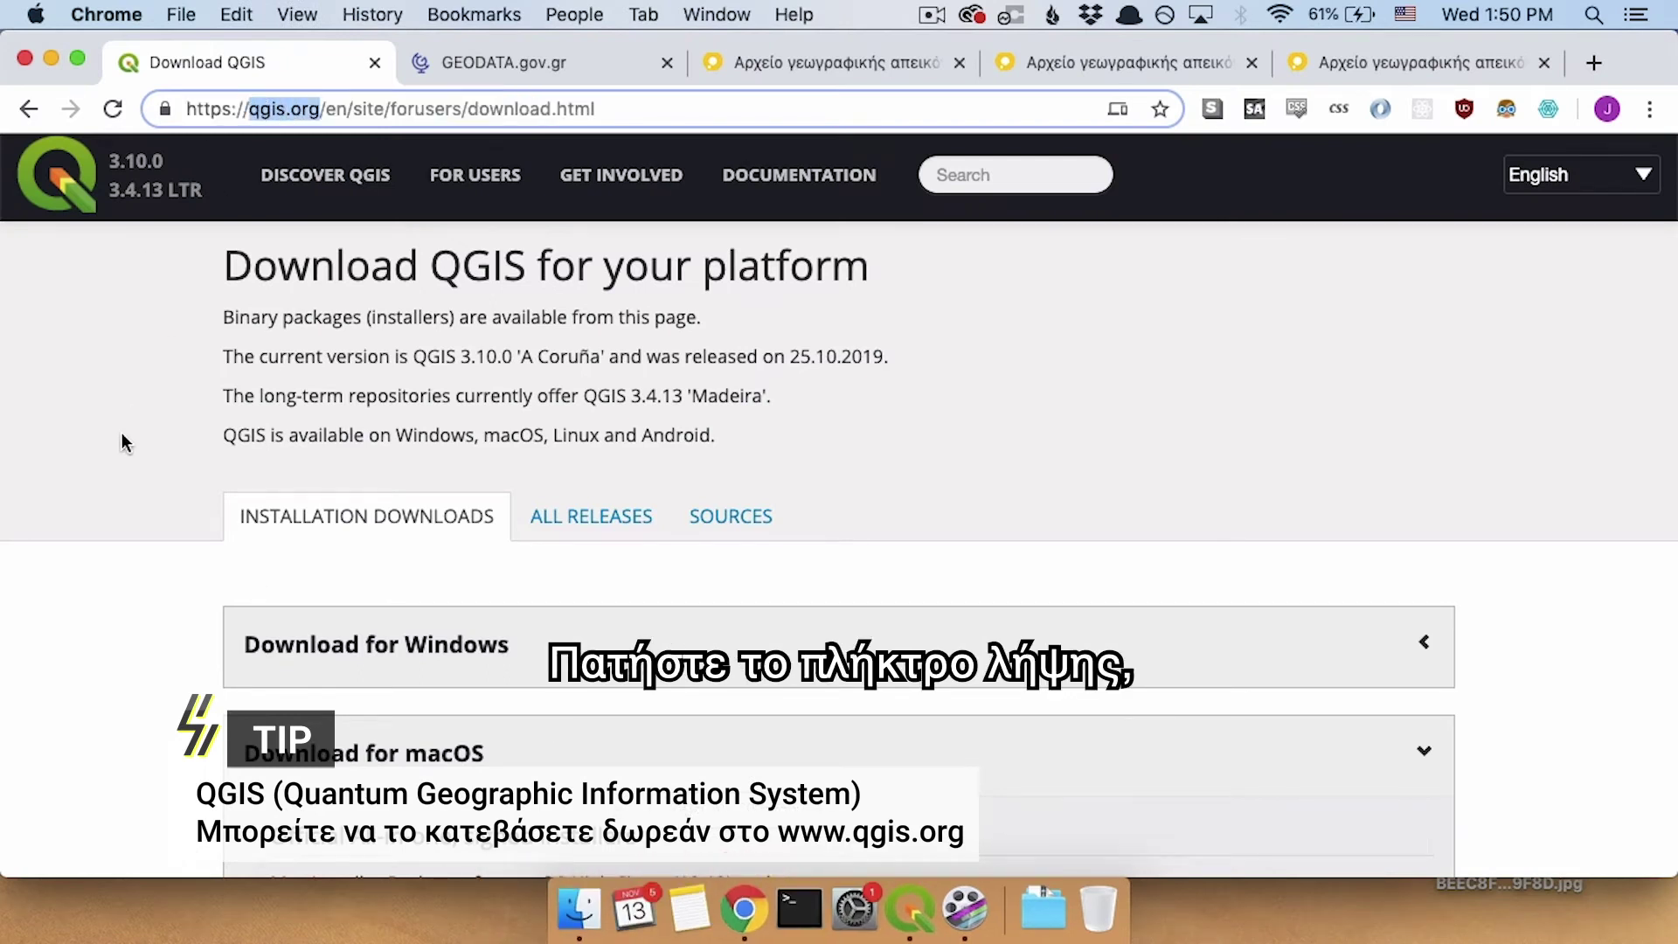
{"action": "scroll", "coordinate": [123, 441], "scroll_direction": "down", "scroll_amount": 3}
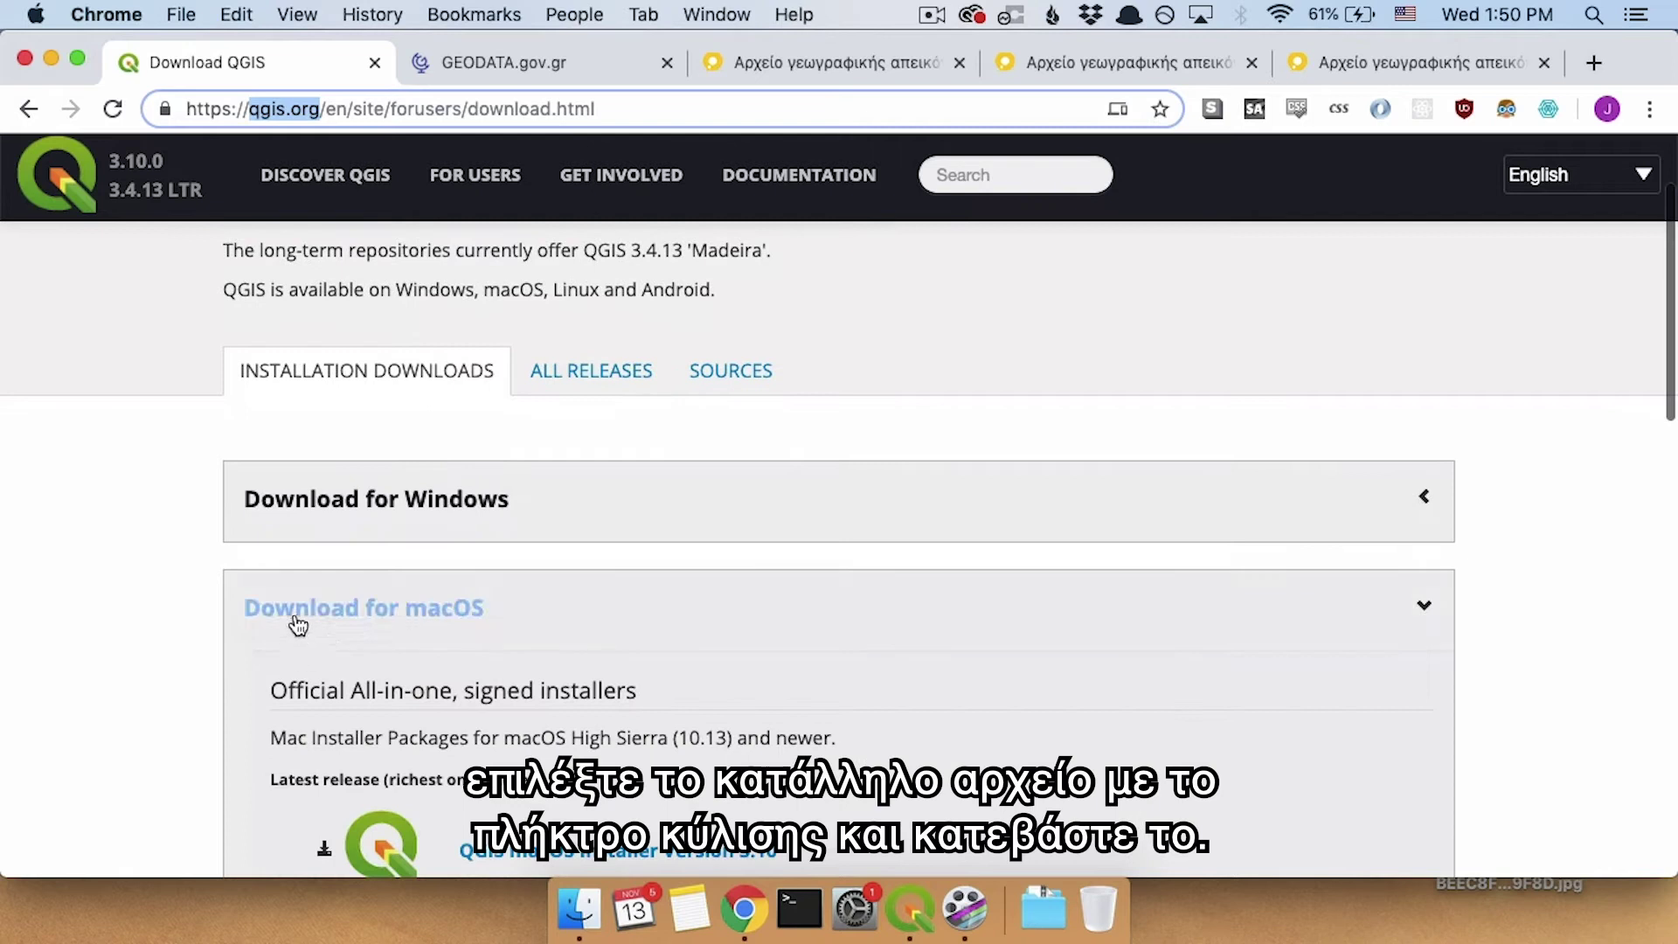
{"action": "scroll", "coordinate": [72, 532], "scroll_direction": "down", "scroll_amount": 2}
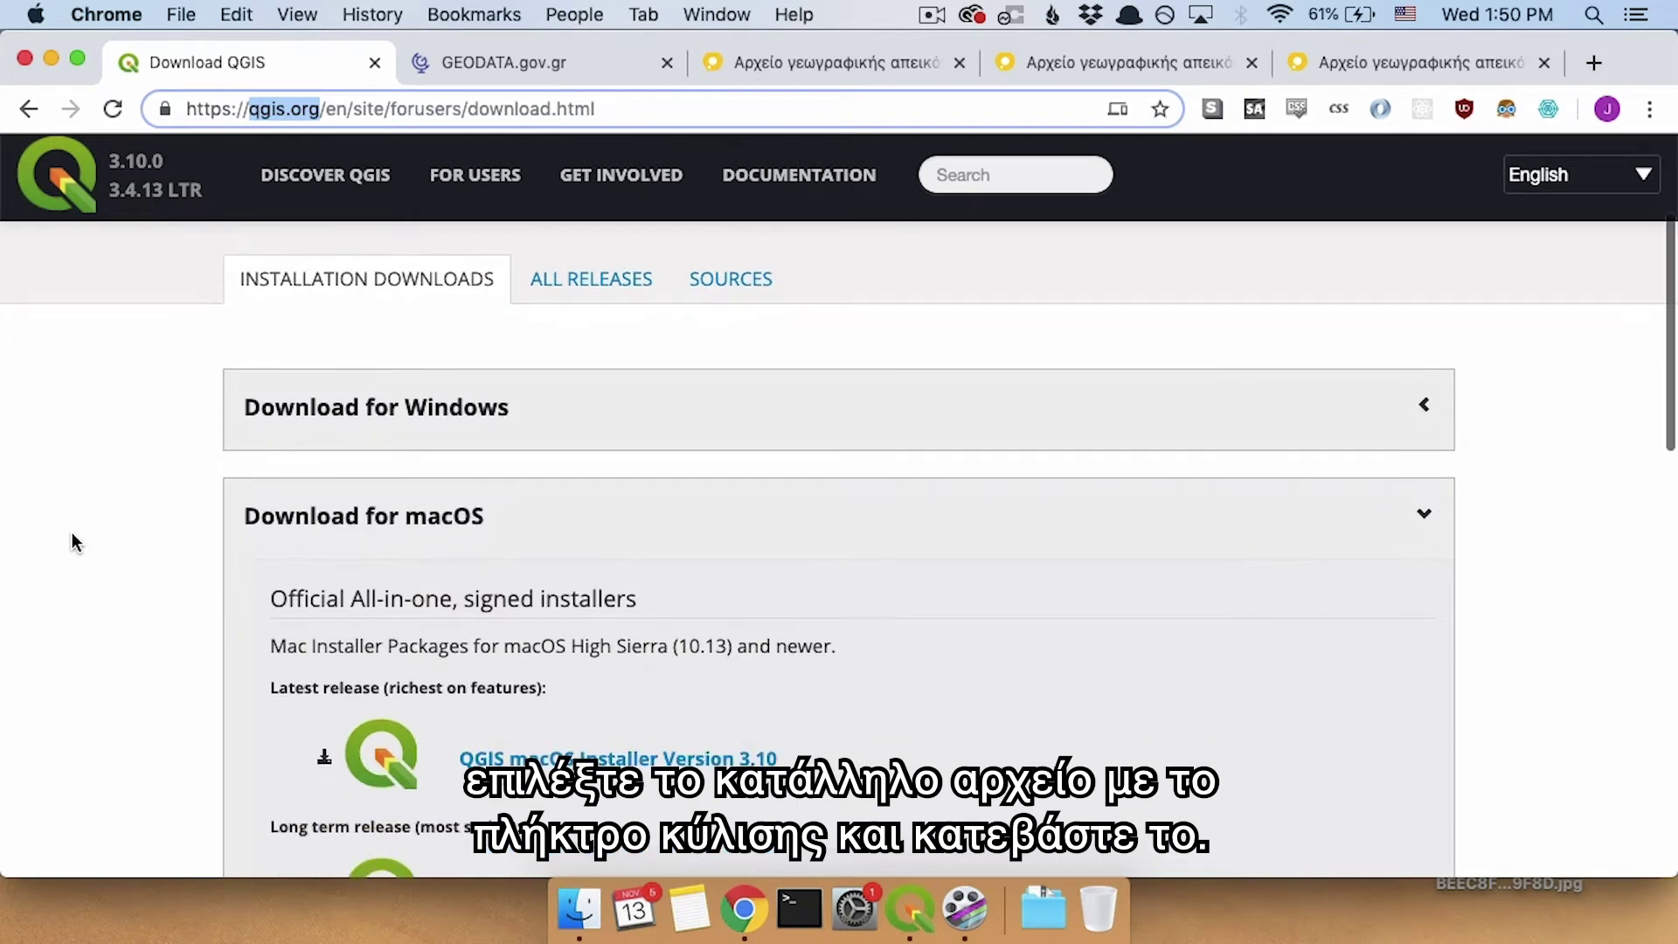
{"action": "scroll", "coordinate": [71, 532], "scroll_direction": "down", "scroll_amount": 5}
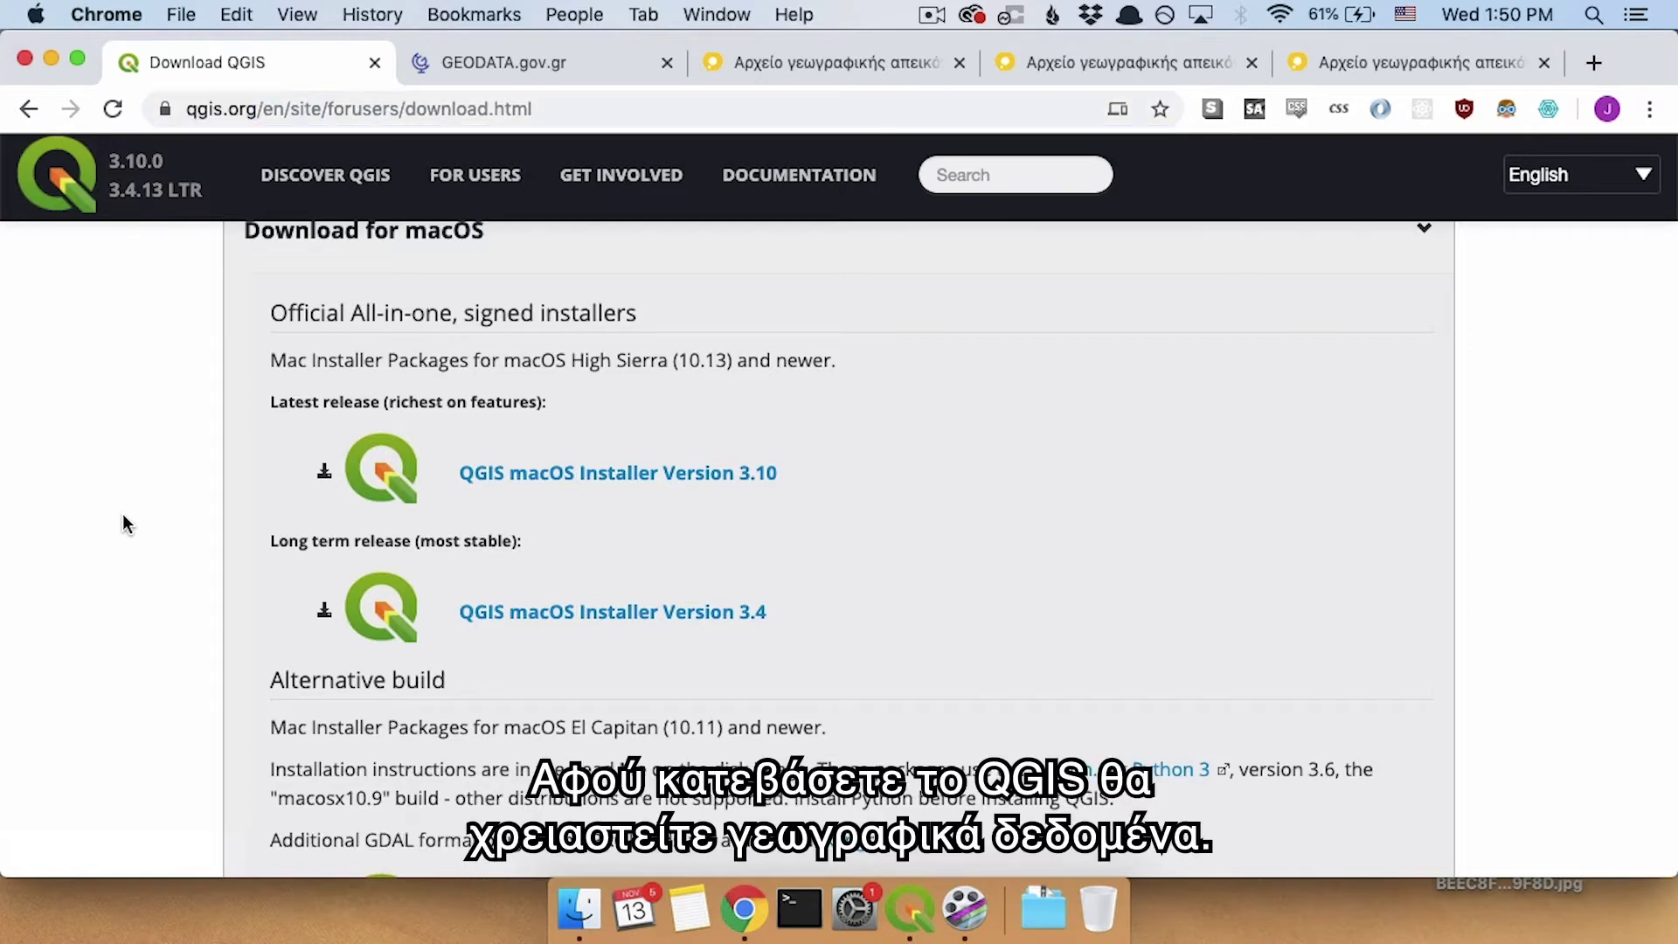
{"action": "scroll", "coordinate": [122, 524], "scroll_direction": "up", "scroll_amount": 6}
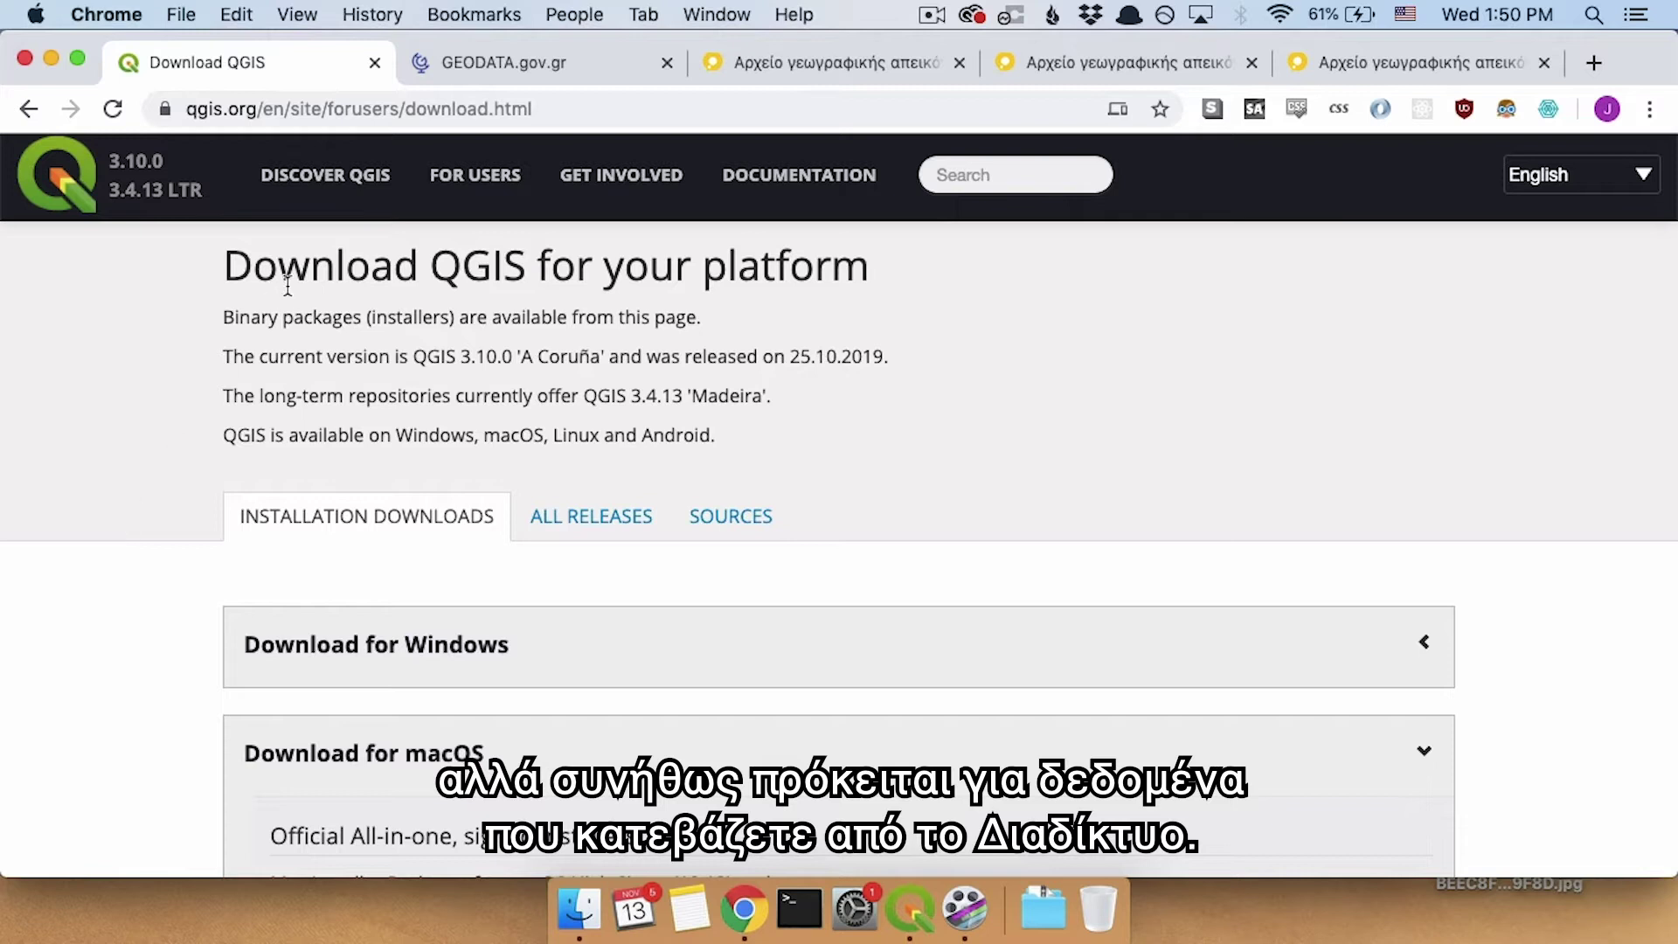
Browse the GEODATA portal's trees, primary roads and neighbourhoods datasets, ending on the trees ZIP resource.
{"action": "left_click", "coordinate": [515, 58]}
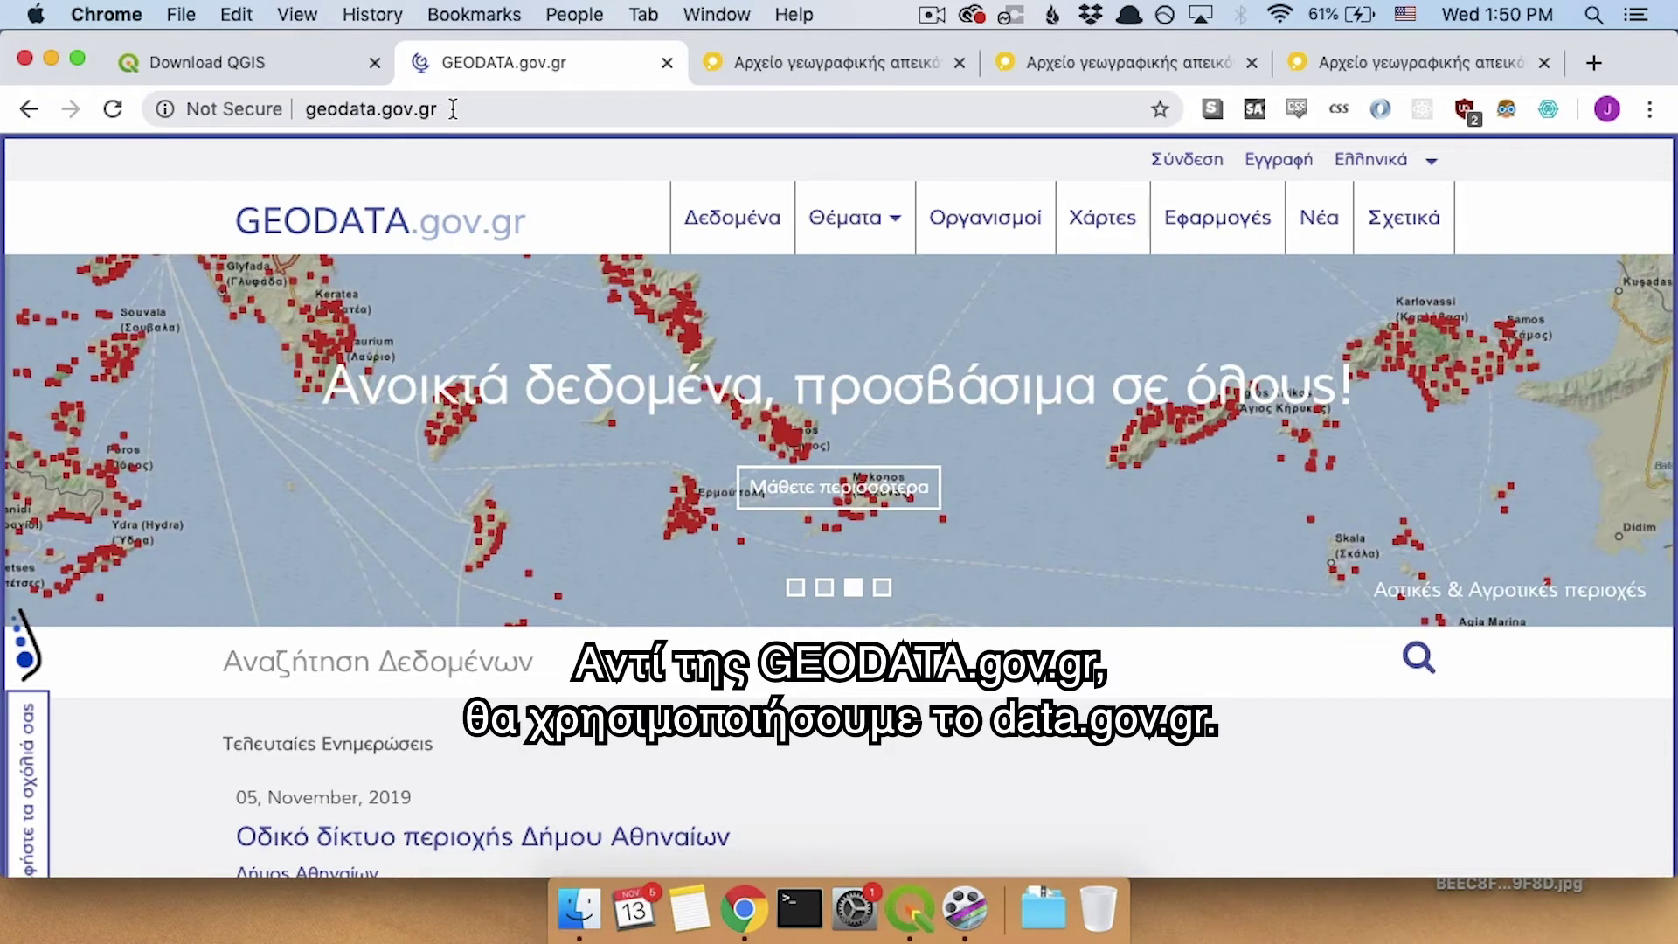
{"action": "left_click", "coordinate": [867, 56]}
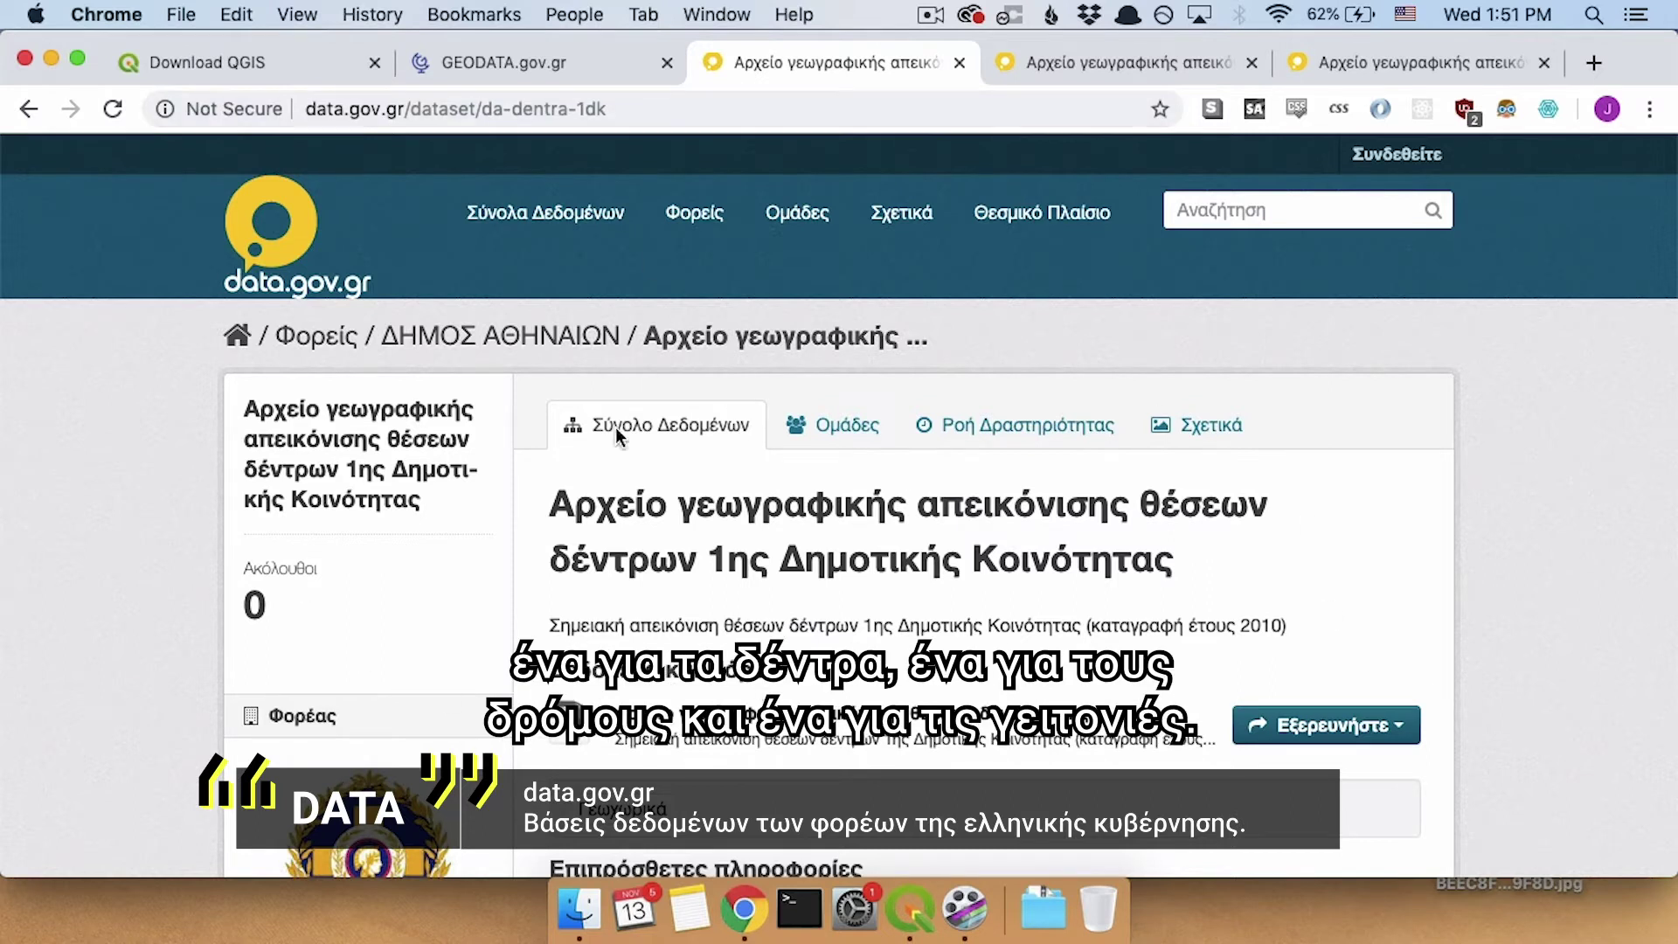
{"action": "left_click", "coordinate": [1173, 66]}
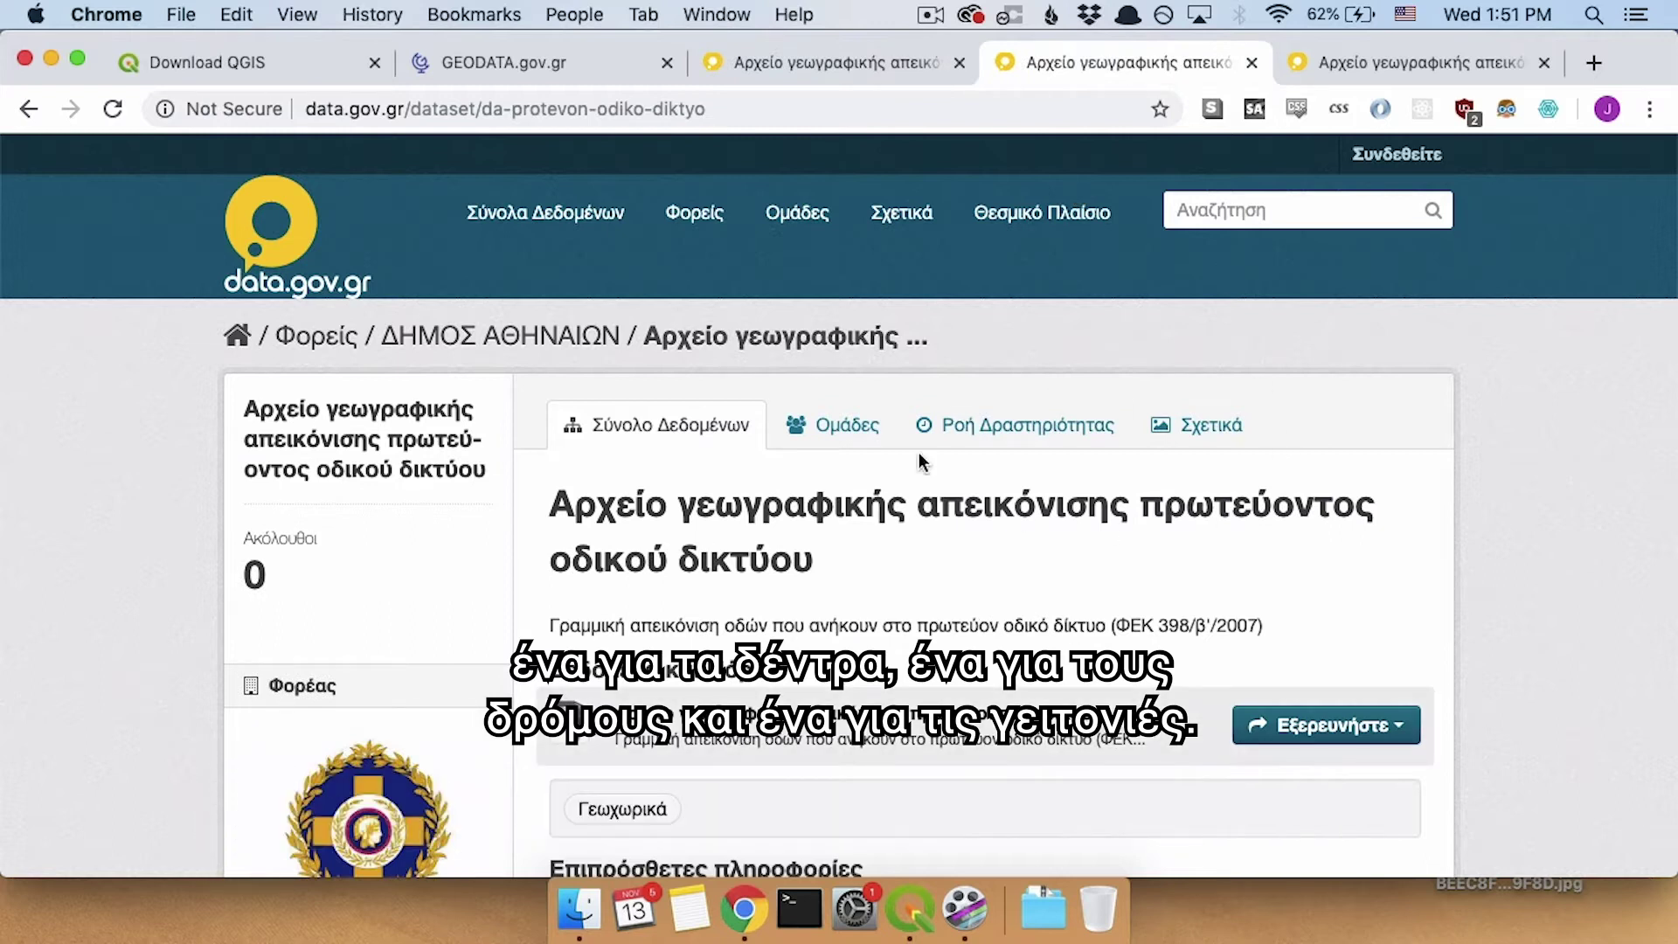
{"action": "left_click", "coordinate": [1456, 58]}
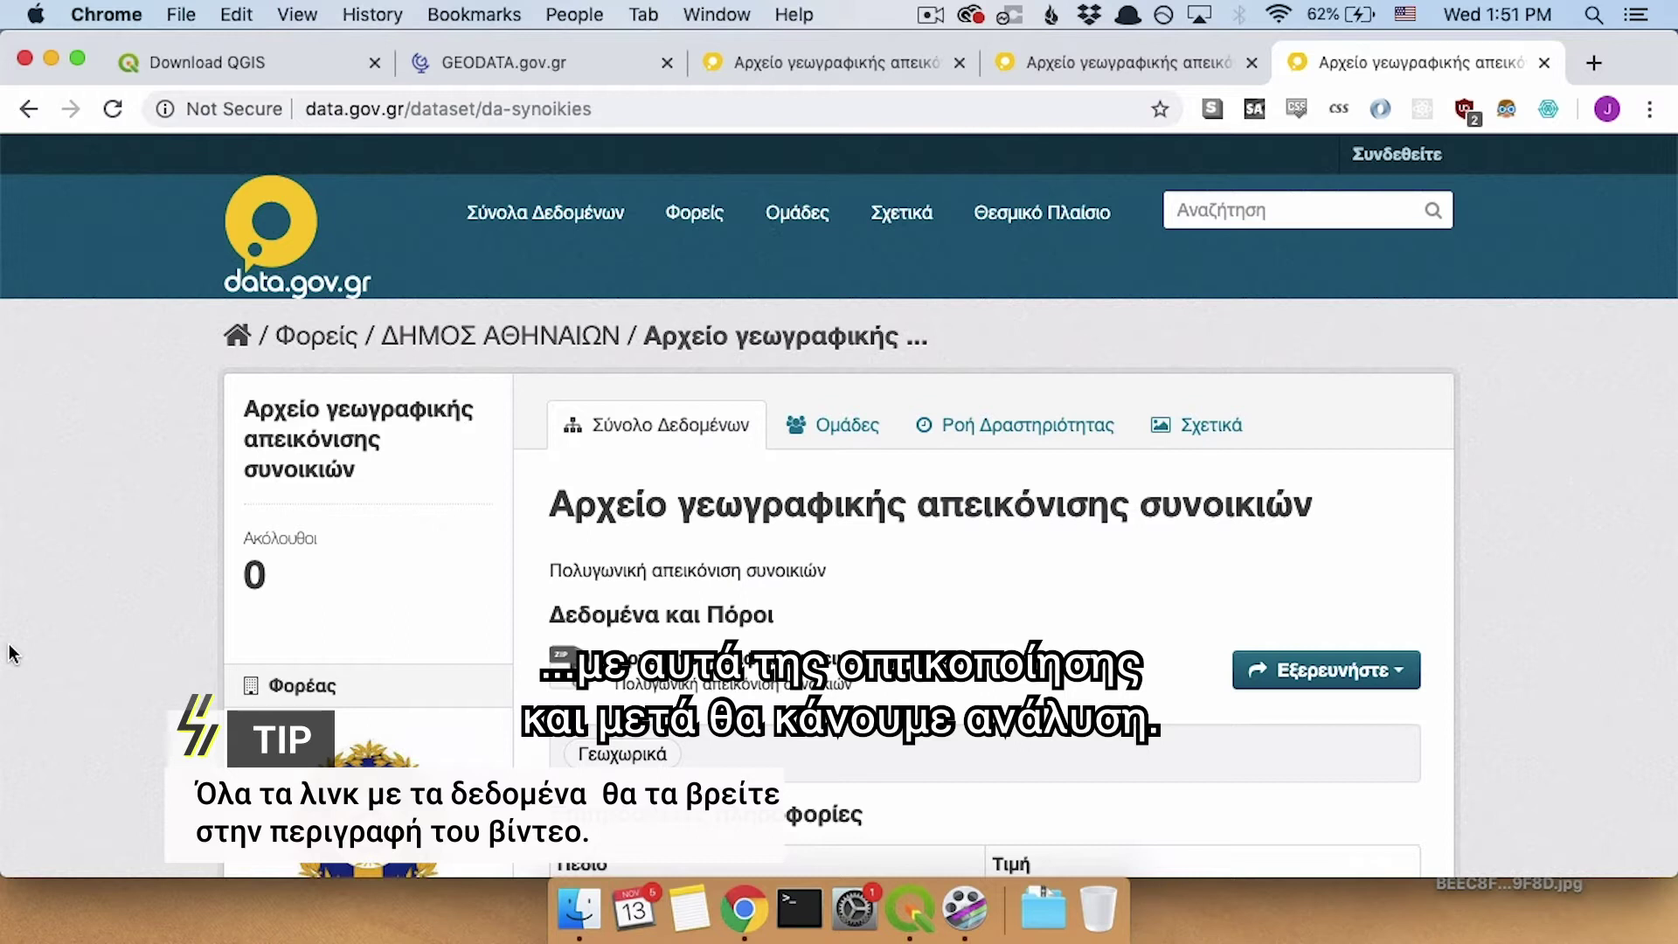
{"action": "left_click", "coordinate": [861, 65]}
{"action": "scroll", "coordinate": [706, 575], "scroll_direction": "down", "scroll_amount": 4}
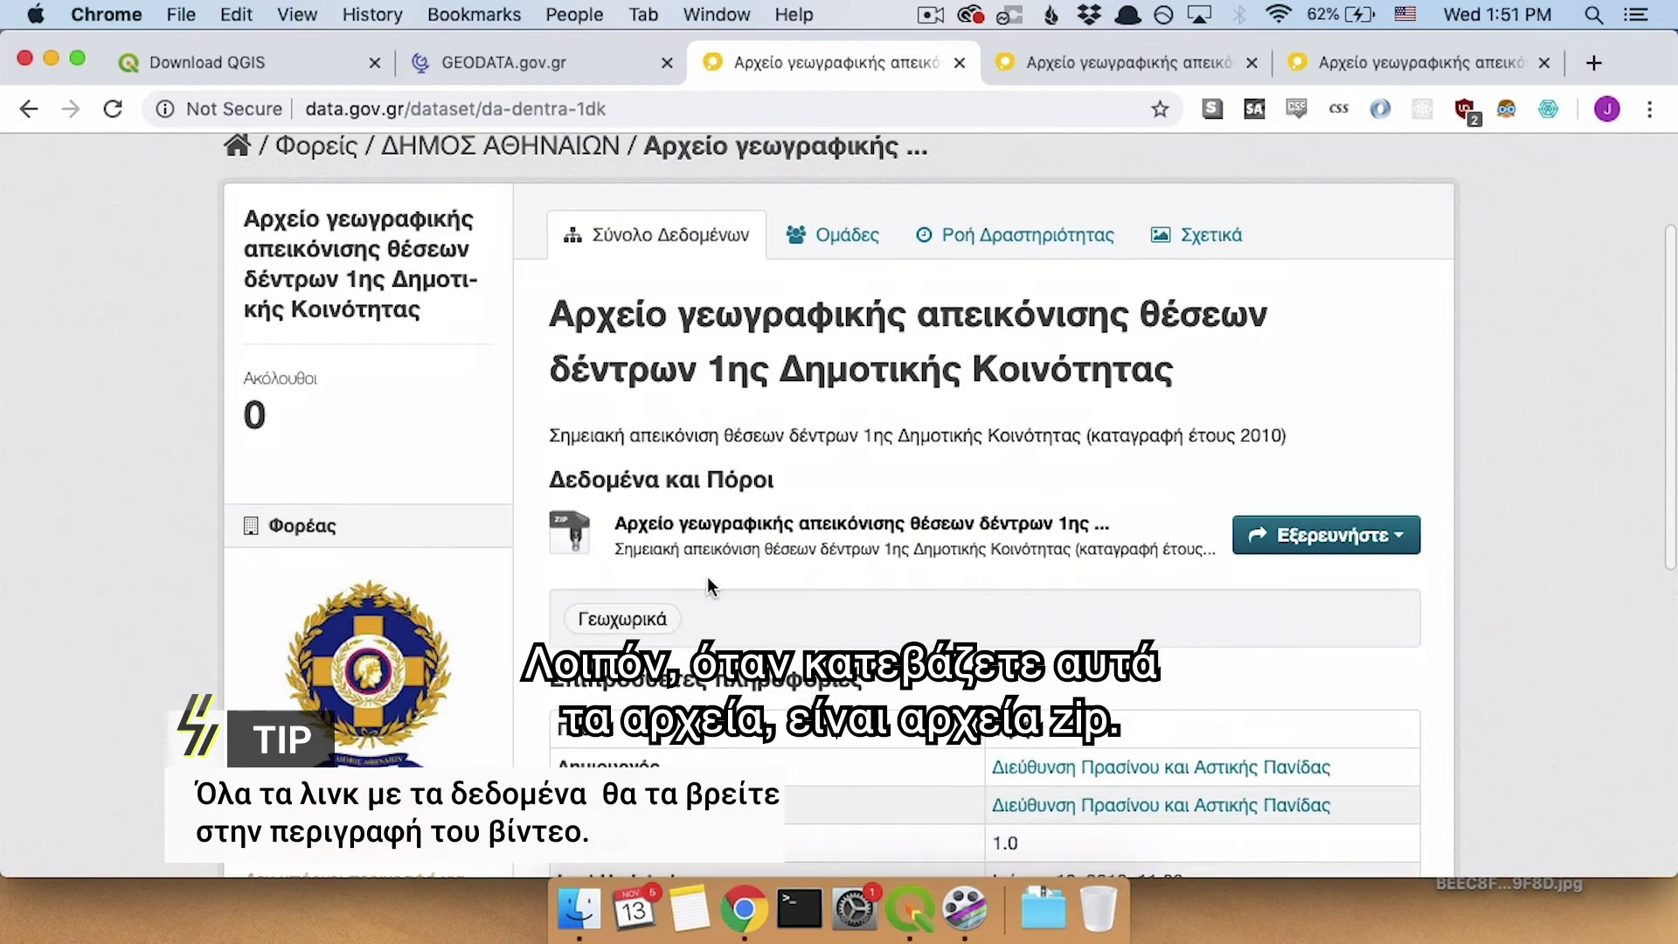
Extract trees.zip and inspect the da_dentra_1dk shapefile parts and notes.txt in the trees folder.
{"action": "left_click", "coordinate": [578, 909]}
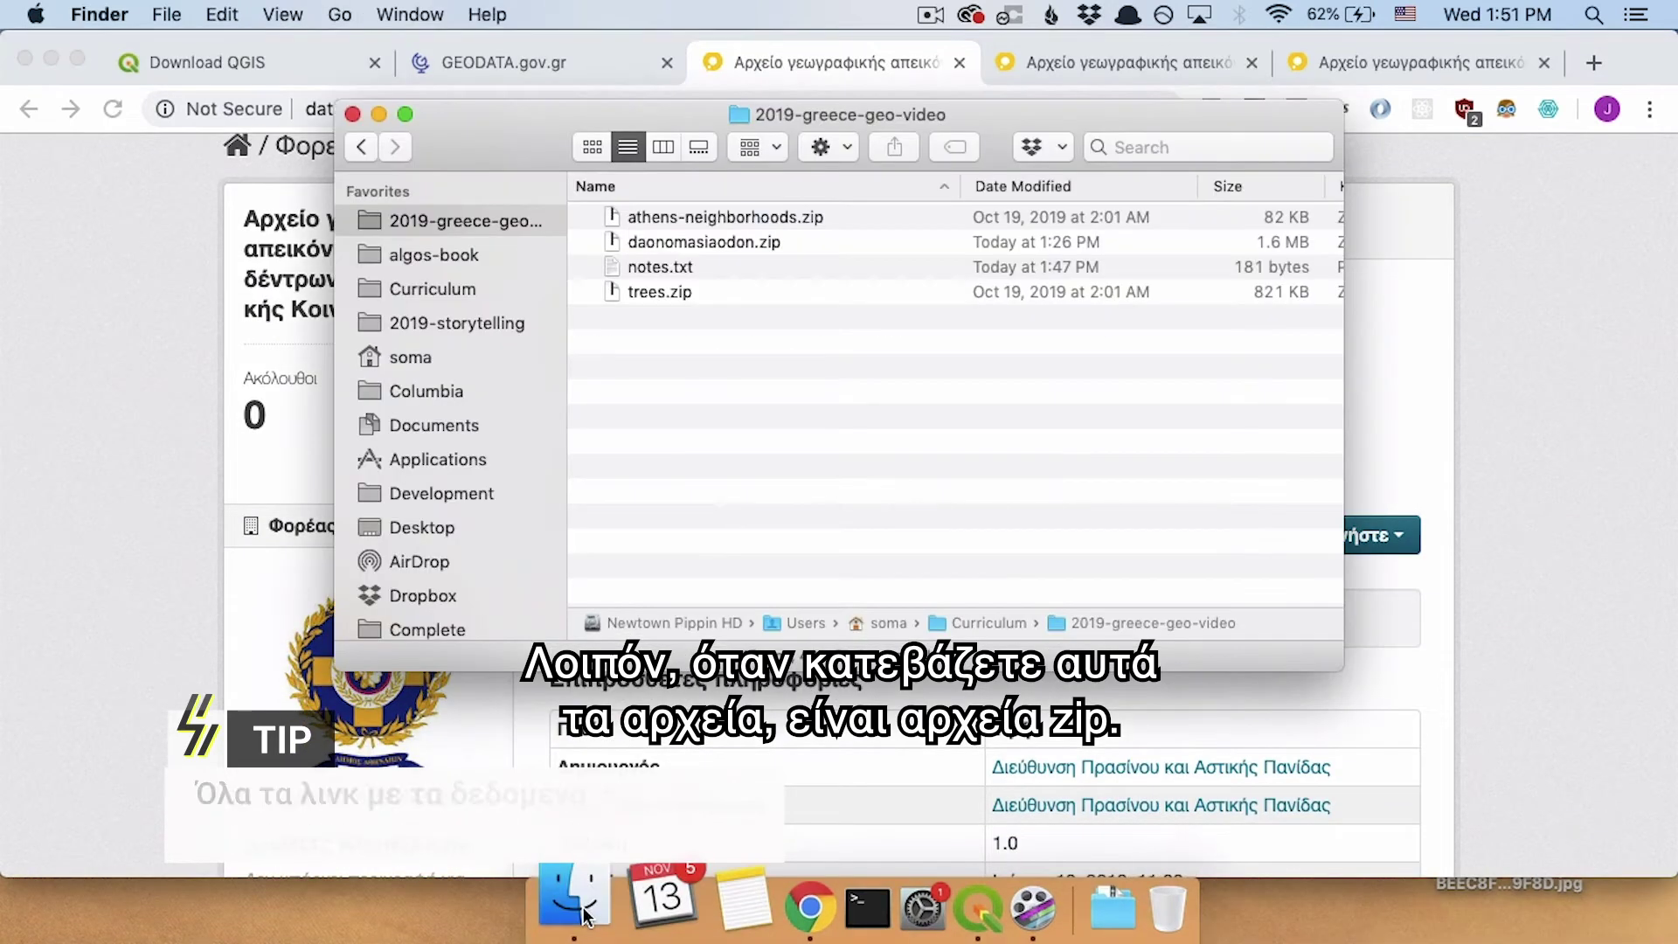
{"action": "double_click", "coordinate": [673, 291]}
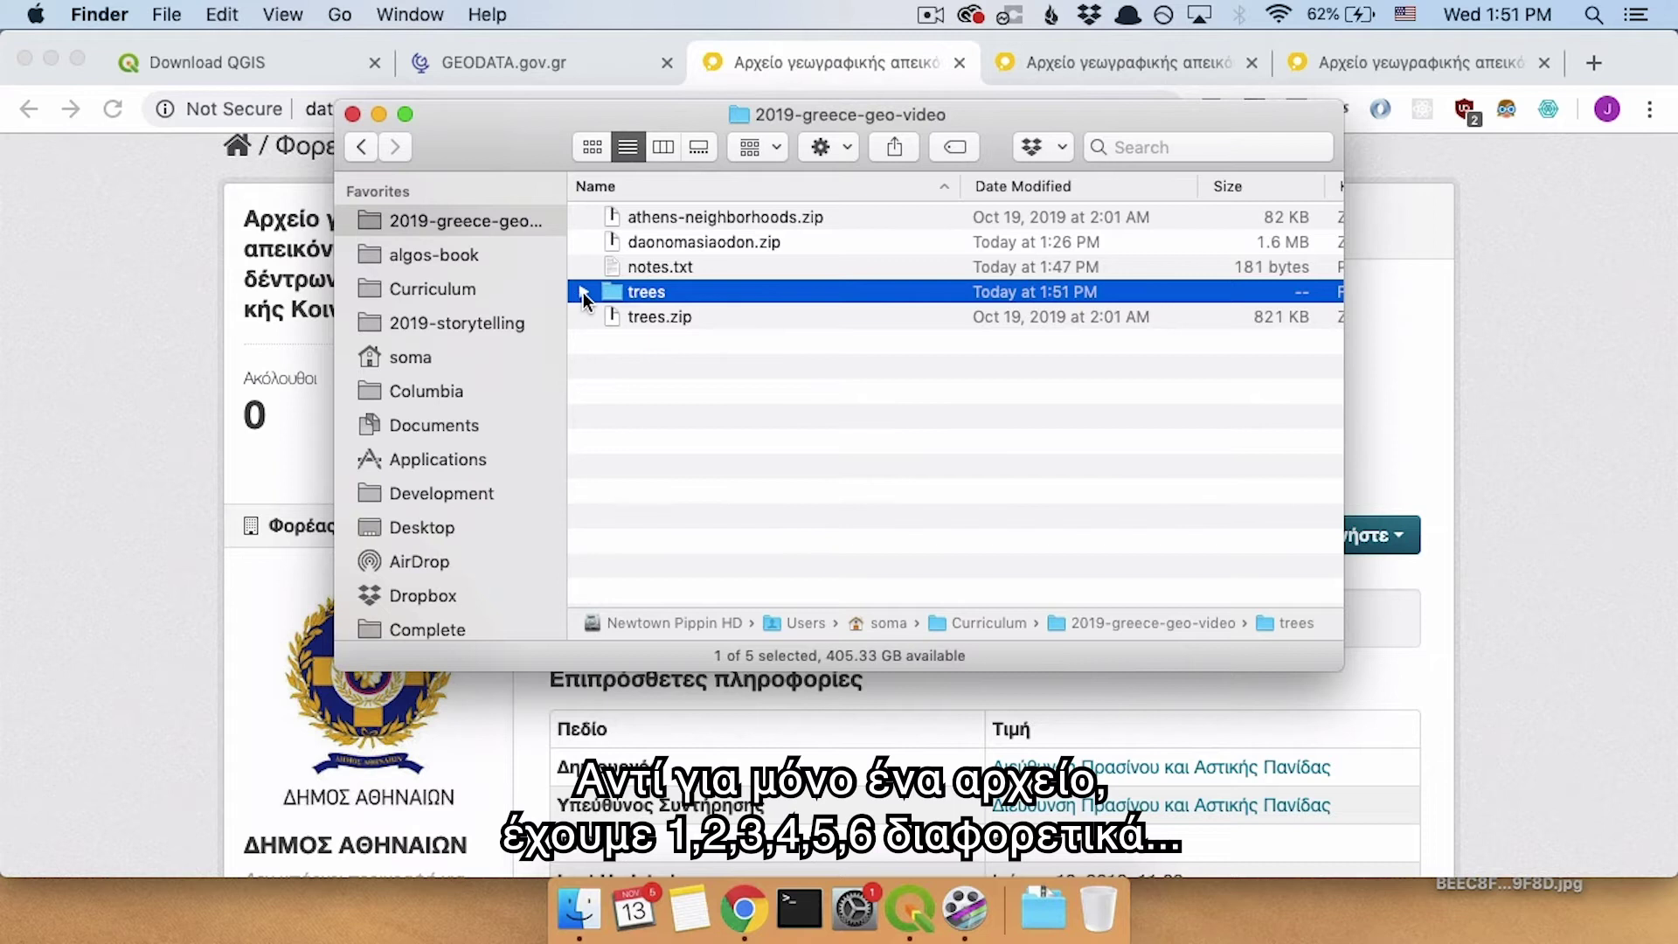
{"action": "left_click", "coordinate": [584, 292]}
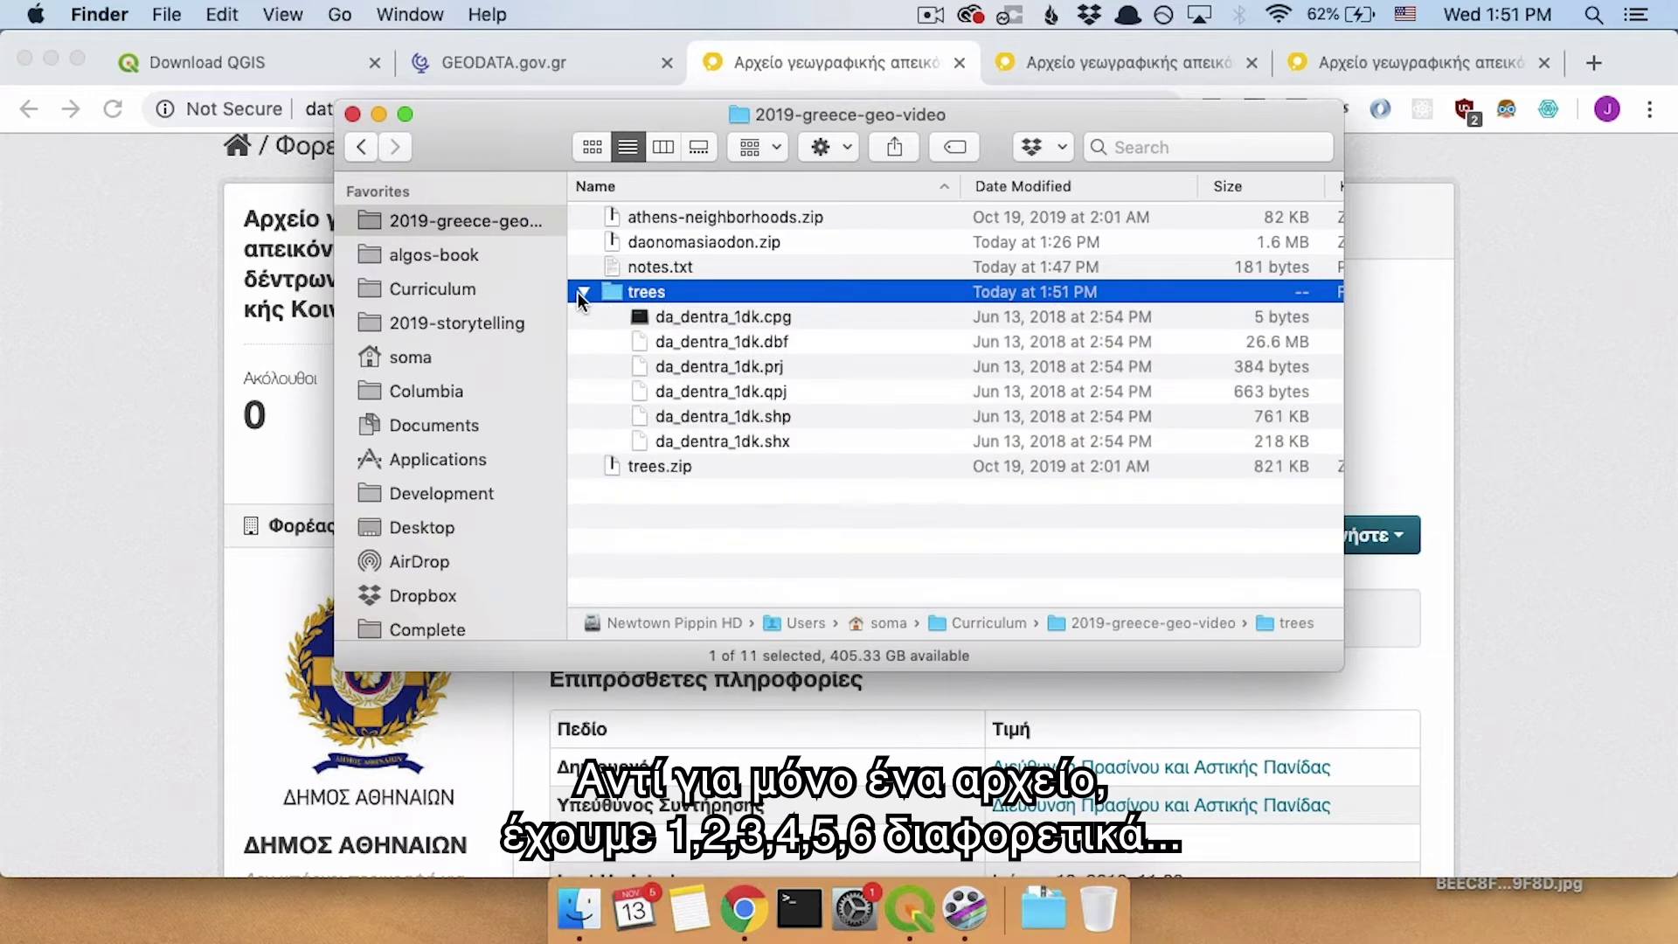
{"action": "left_click", "coordinate": [788, 318]}
{"action": "key", "text": "Down"}
{"action": "key", "text": "Down"}
{"action": "key", "text": "Down"}
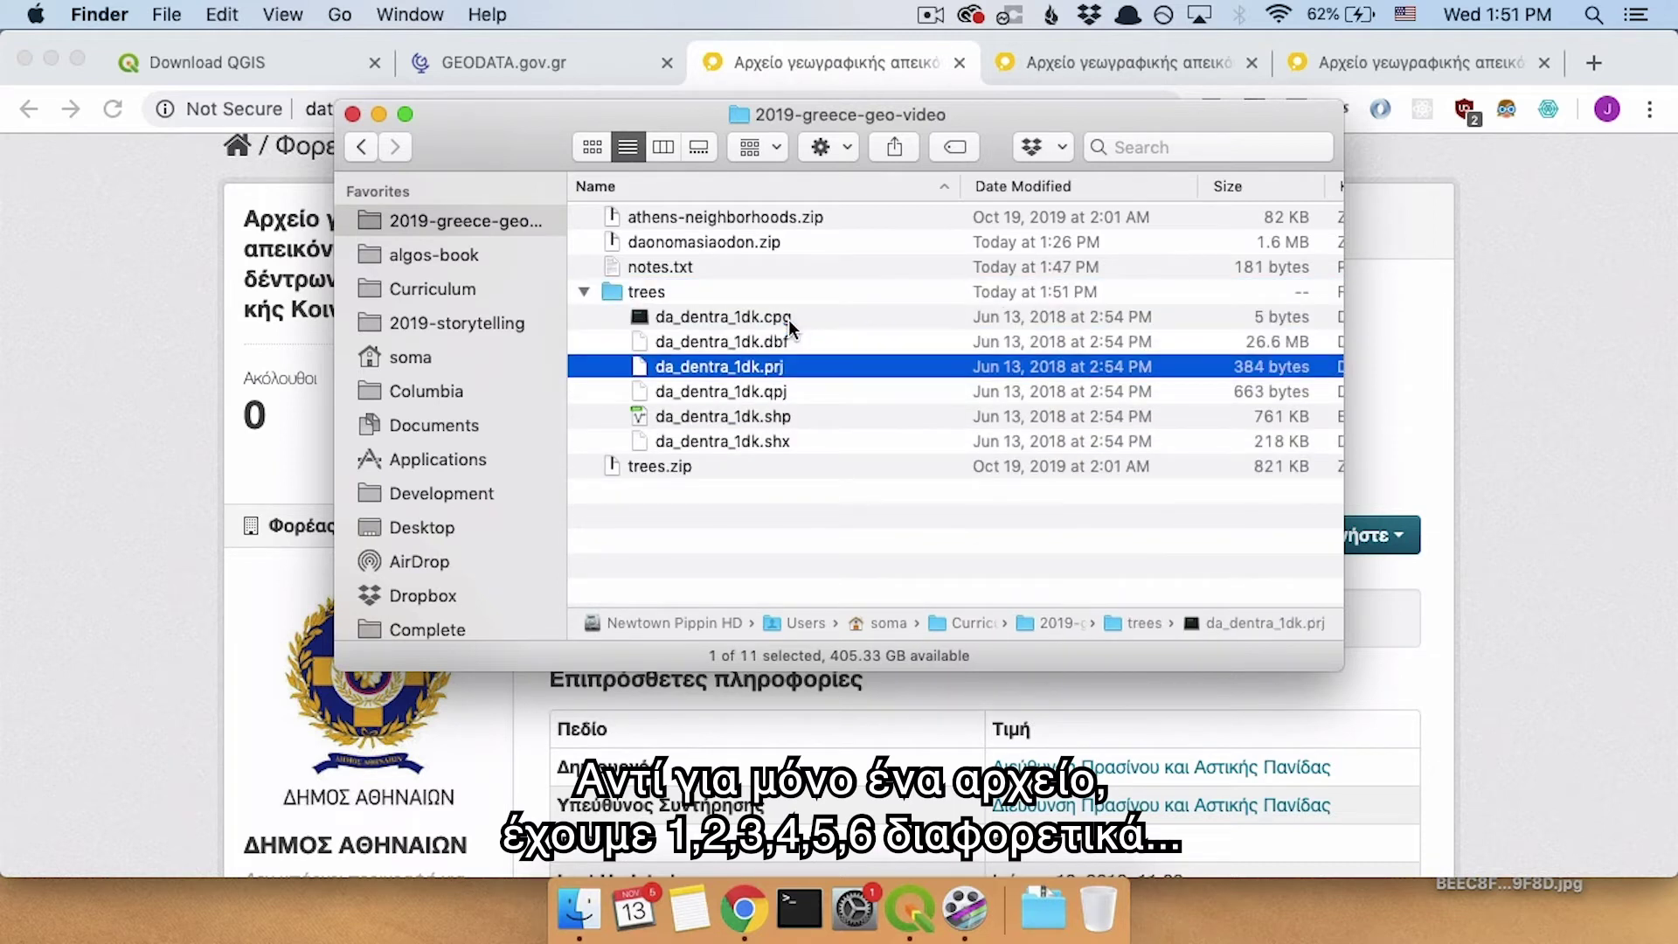
{"action": "key", "text": "Down"}
{"action": "key", "text": "Down"}
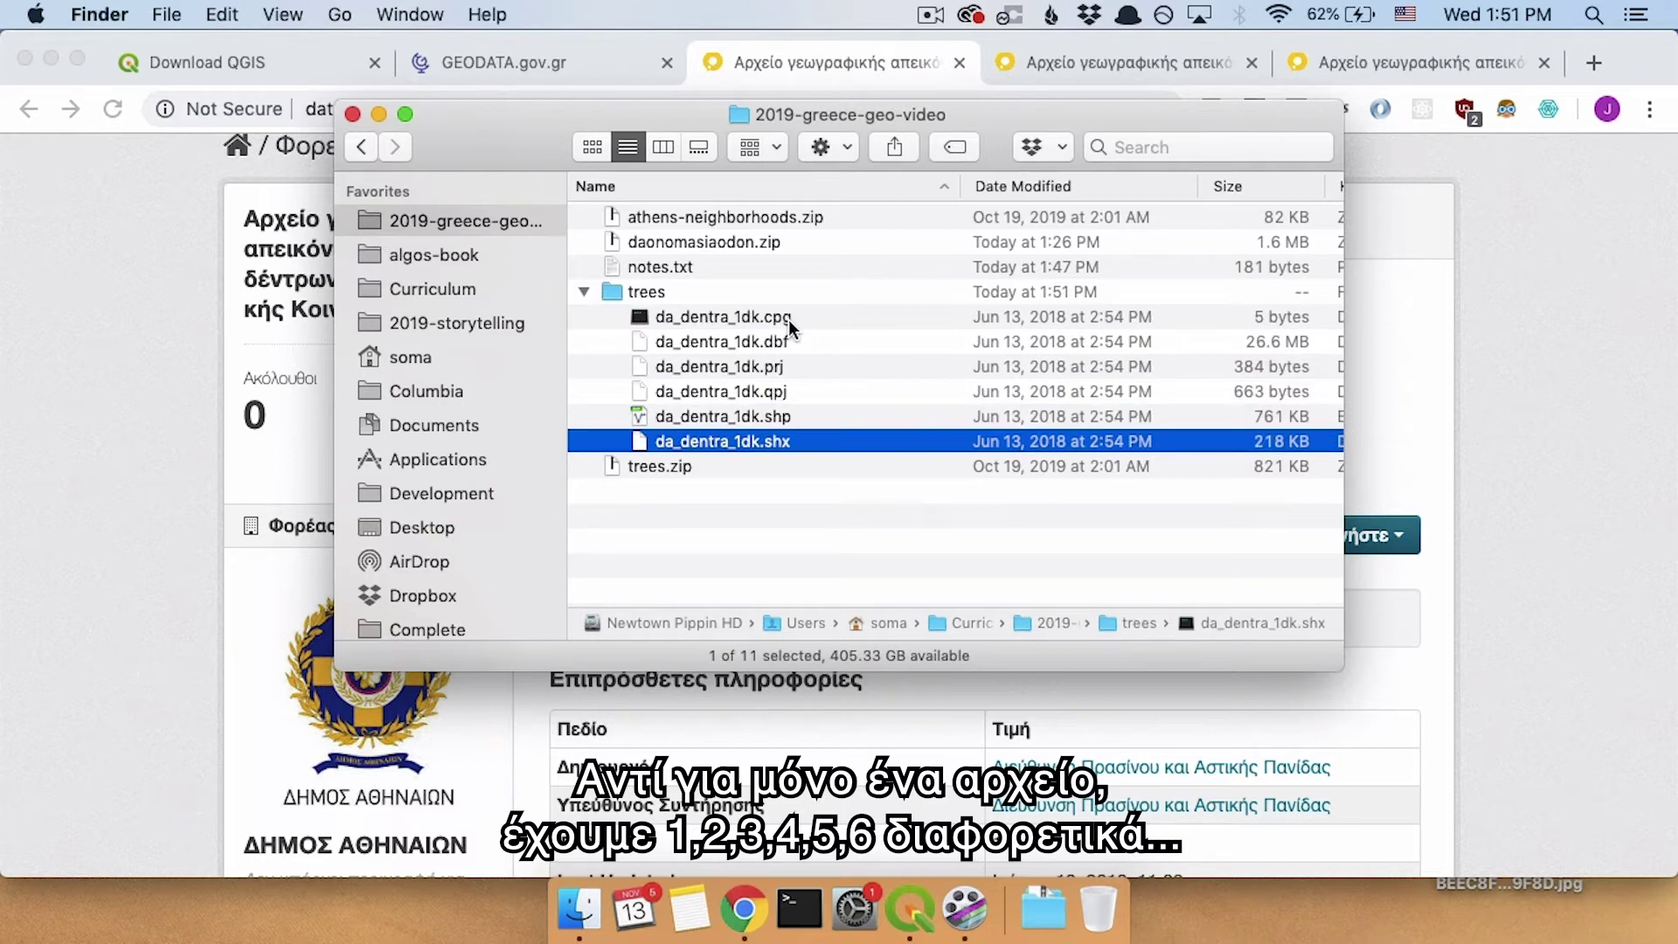
{"action": "left_click", "coordinate": [893, 276]}
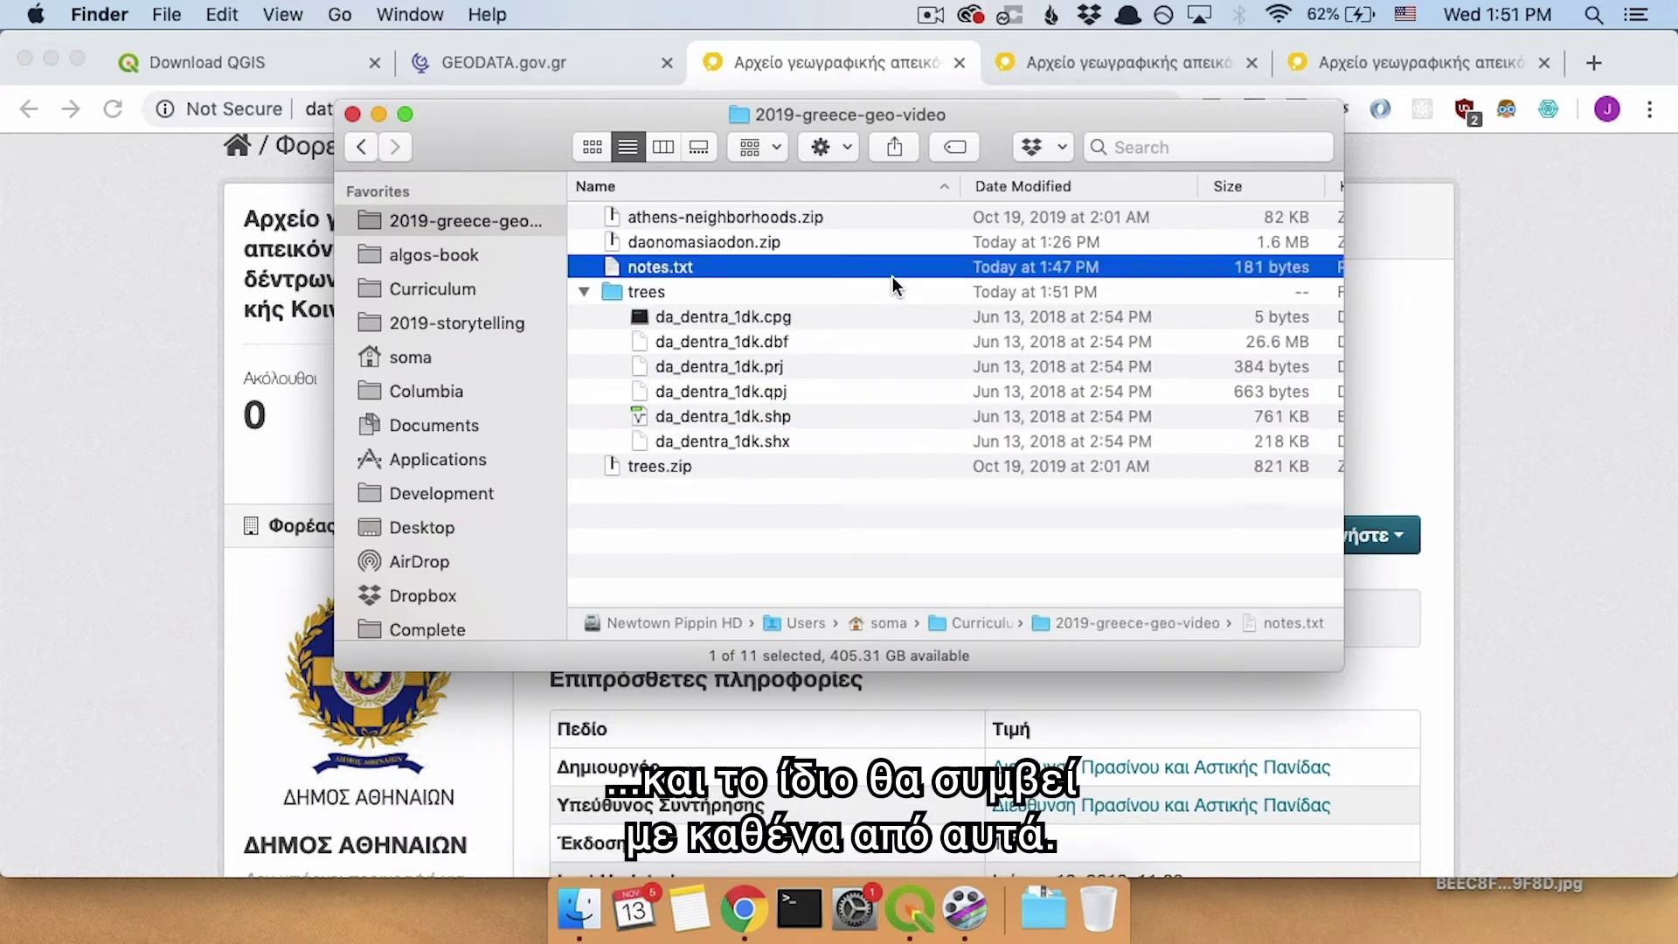
Extract daonomasiaodon.zip and athens-neighborhoods.zip and expand both resulting folders.
{"action": "double_click", "coordinate": [743, 234]}
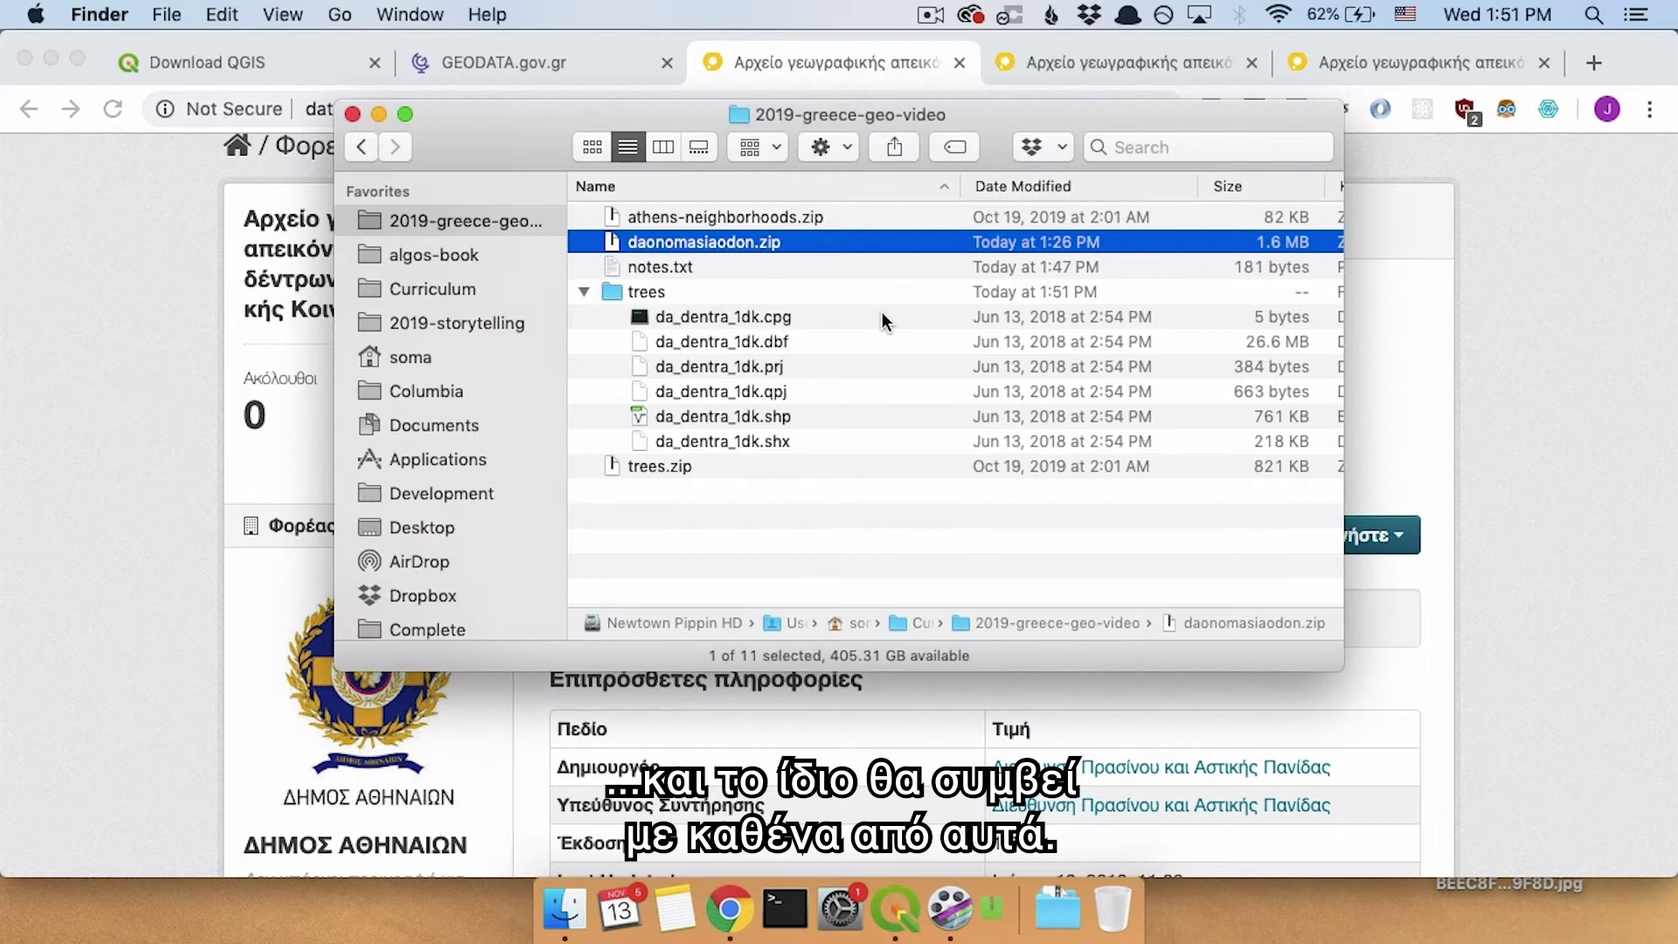
{"action": "double_click", "coordinate": [769, 216]}
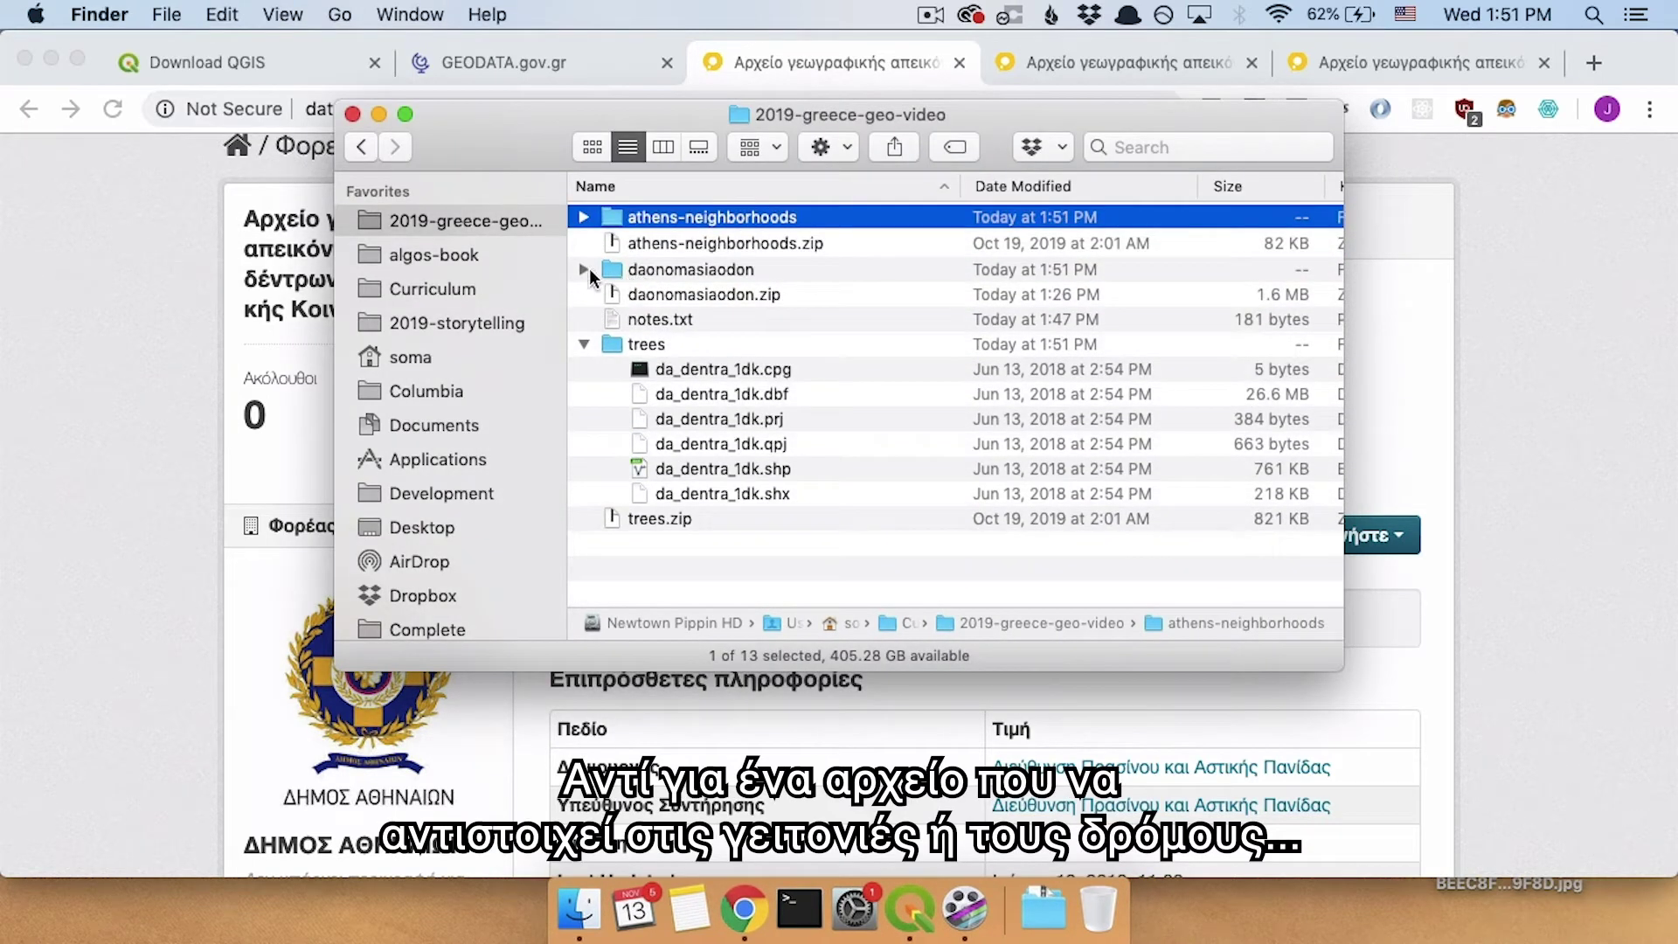
{"action": "left_click", "coordinate": [586, 269]}
{"action": "left_click", "coordinate": [582, 216]}
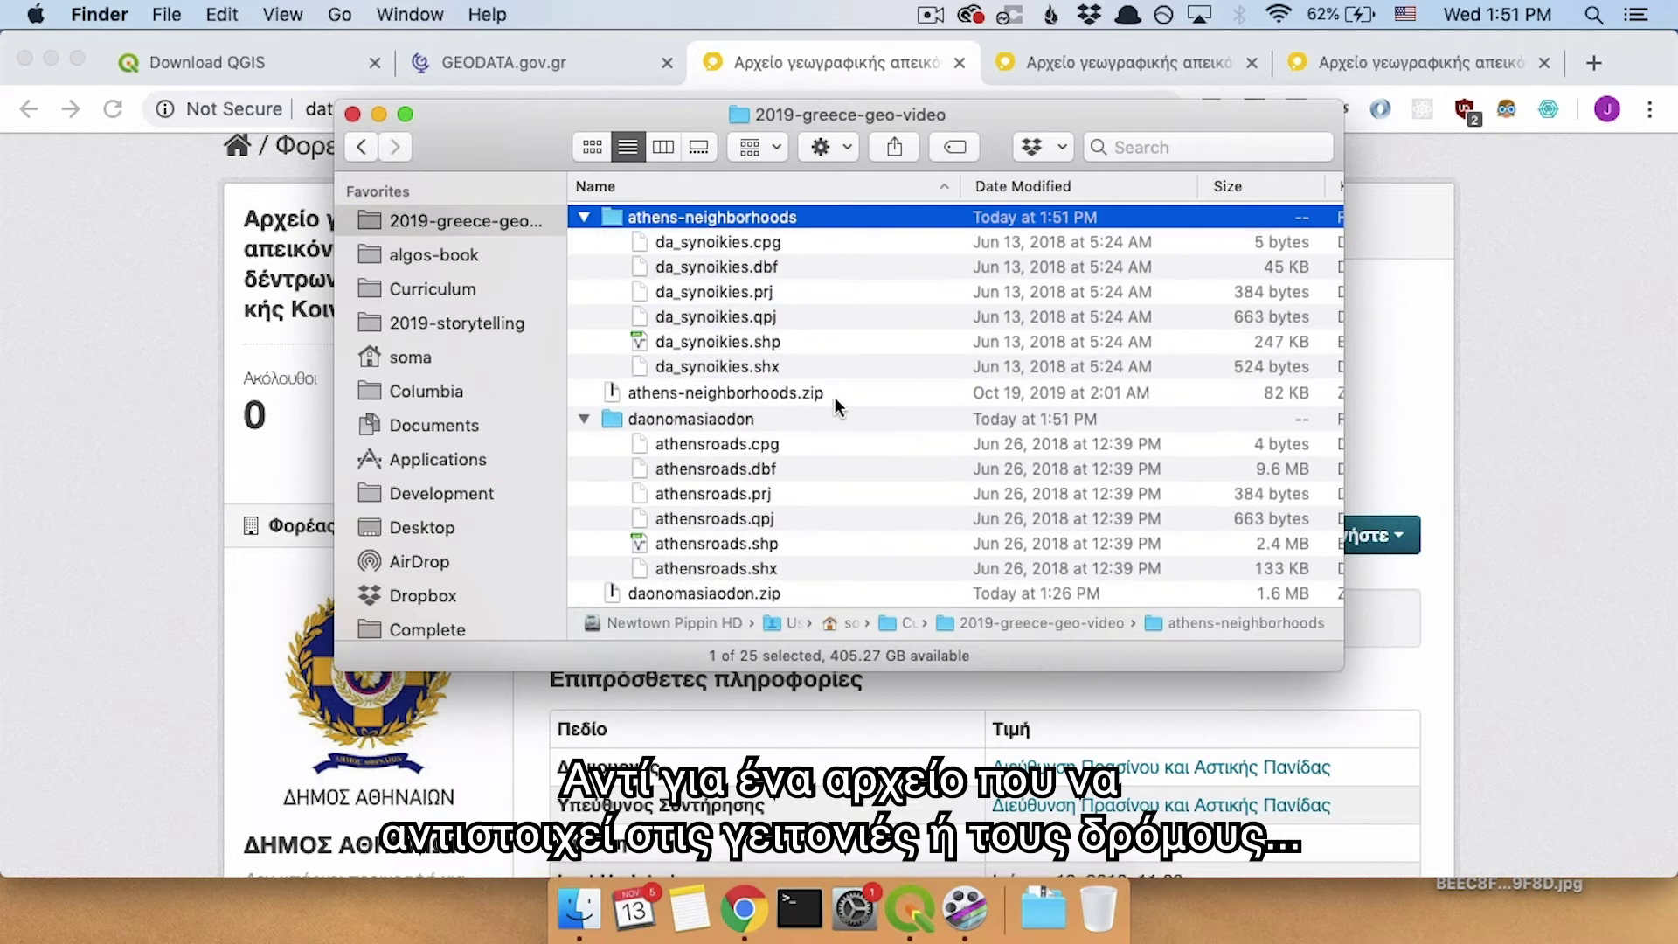
{"action": "scroll", "coordinate": [836, 399], "scroll_direction": "down", "scroll_amount": 5}
{"action": "scroll", "coordinate": [836, 428], "scroll_direction": "down", "scroll_amount": 2}
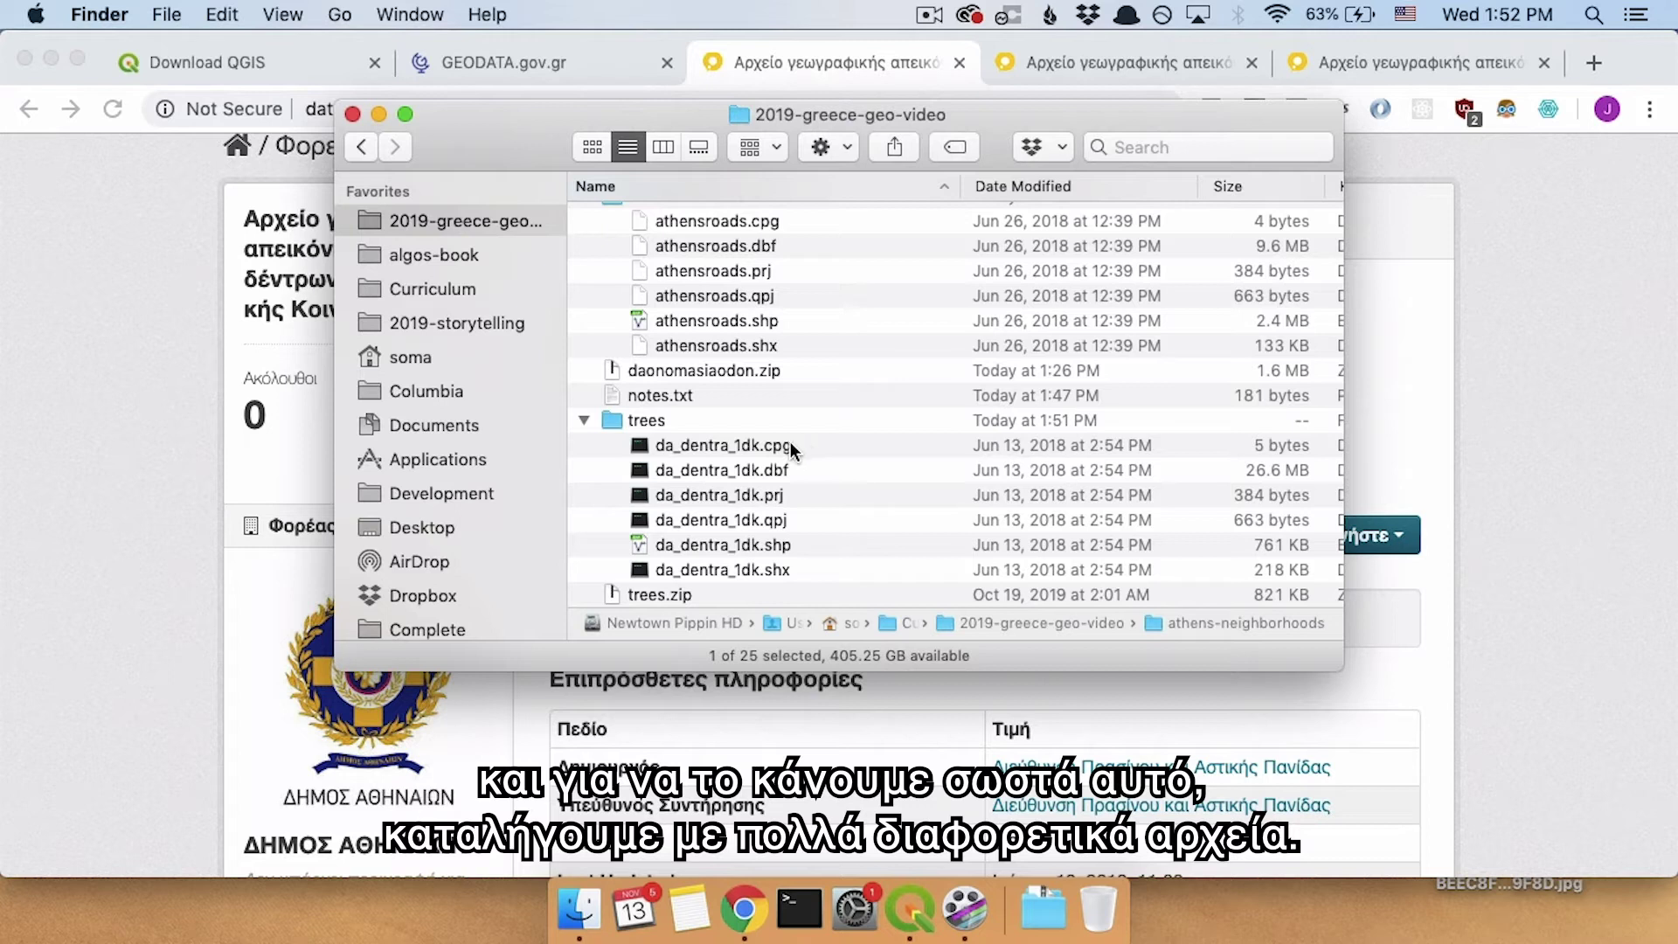
Look through the da_dentra_1dk .cpg, .shp, .shx and companion files in the trees folder.
{"action": "left_click", "coordinate": [767, 445]}
{"action": "key", "text": "shift+Down"}
{"action": "key", "text": "shift+Down"}
{"action": "key", "text": "shift+Down"}
{"action": "key", "text": "shift+Down"}
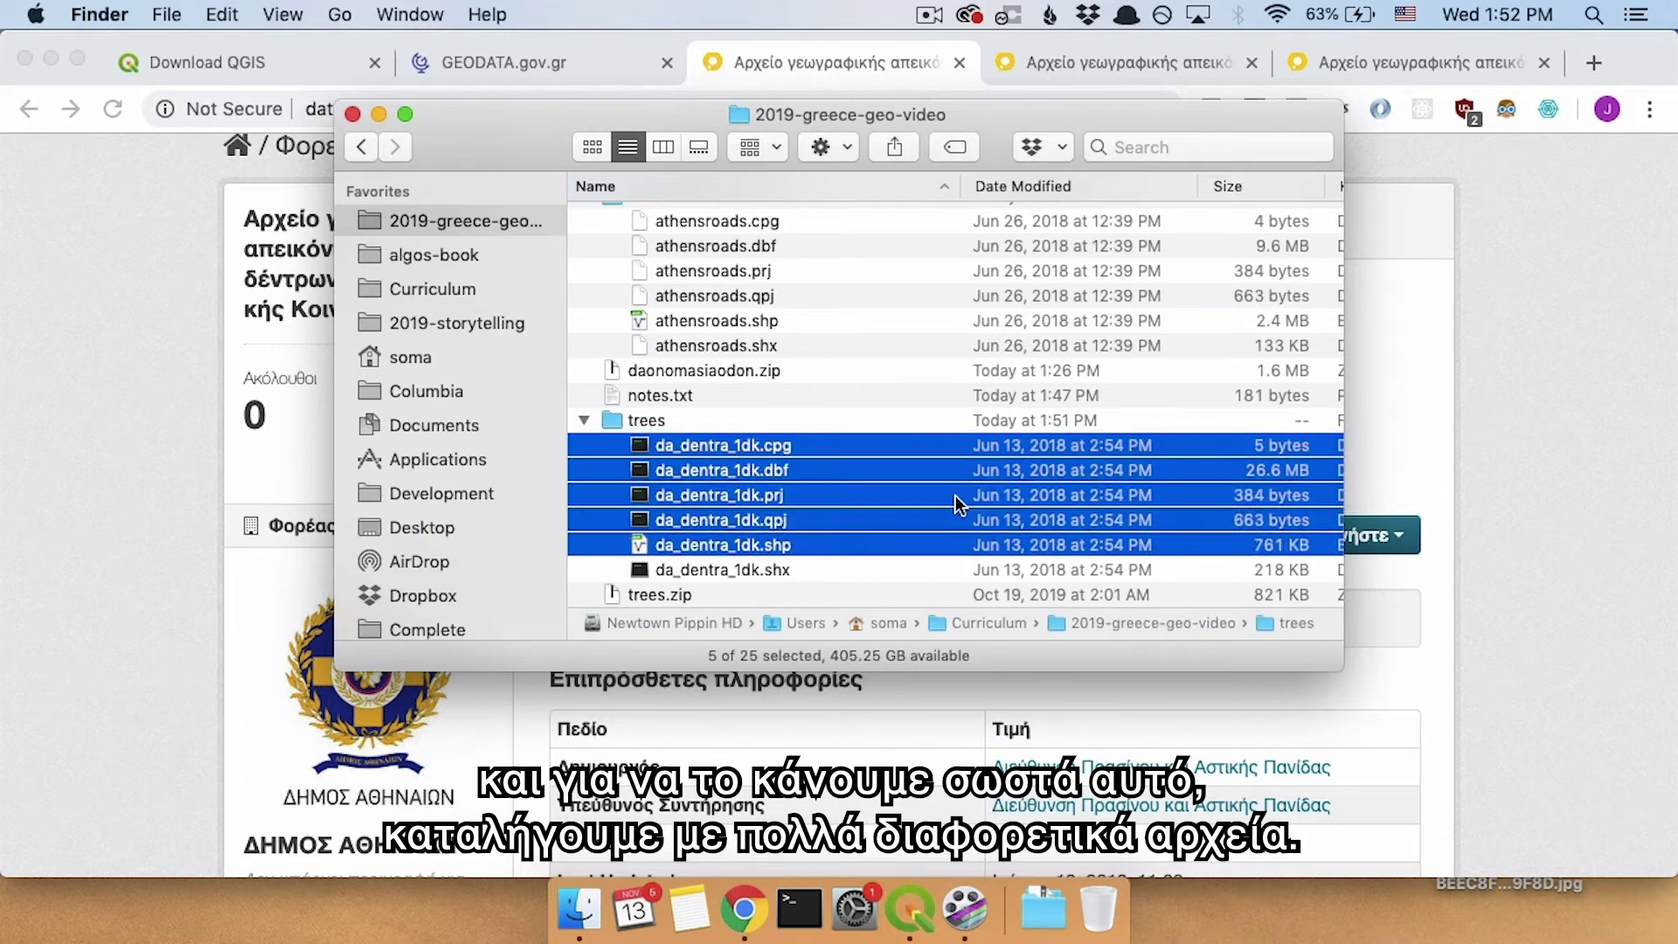
{"action": "key", "text": "shift+Down"}
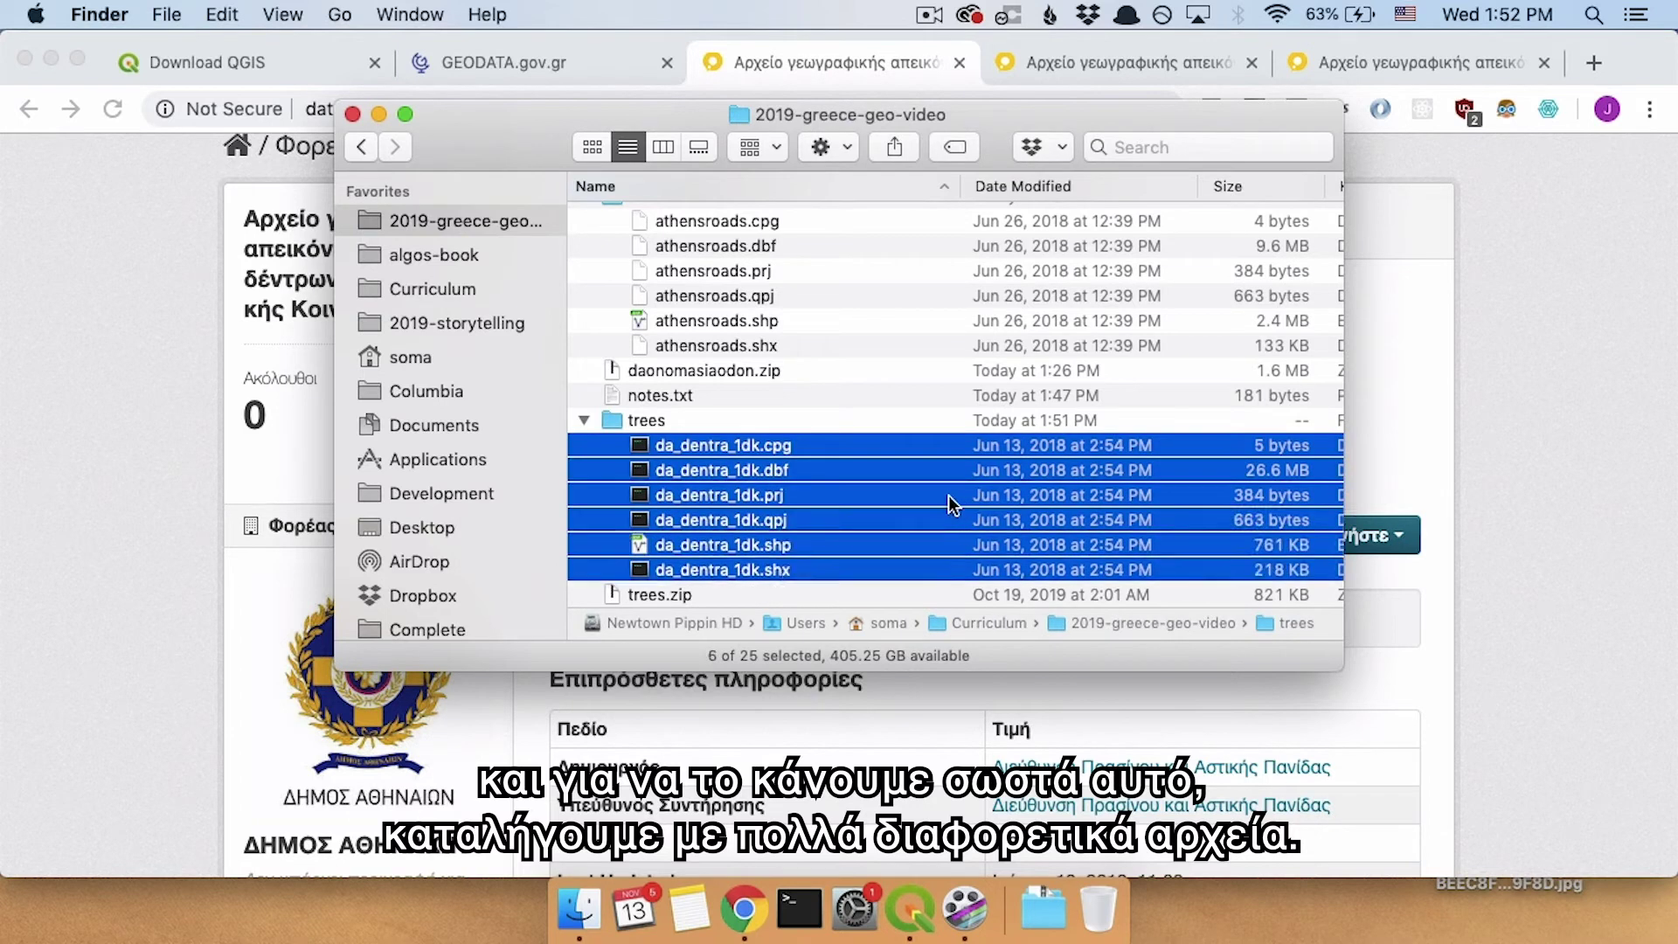
{"action": "left_click", "coordinate": [770, 400]}
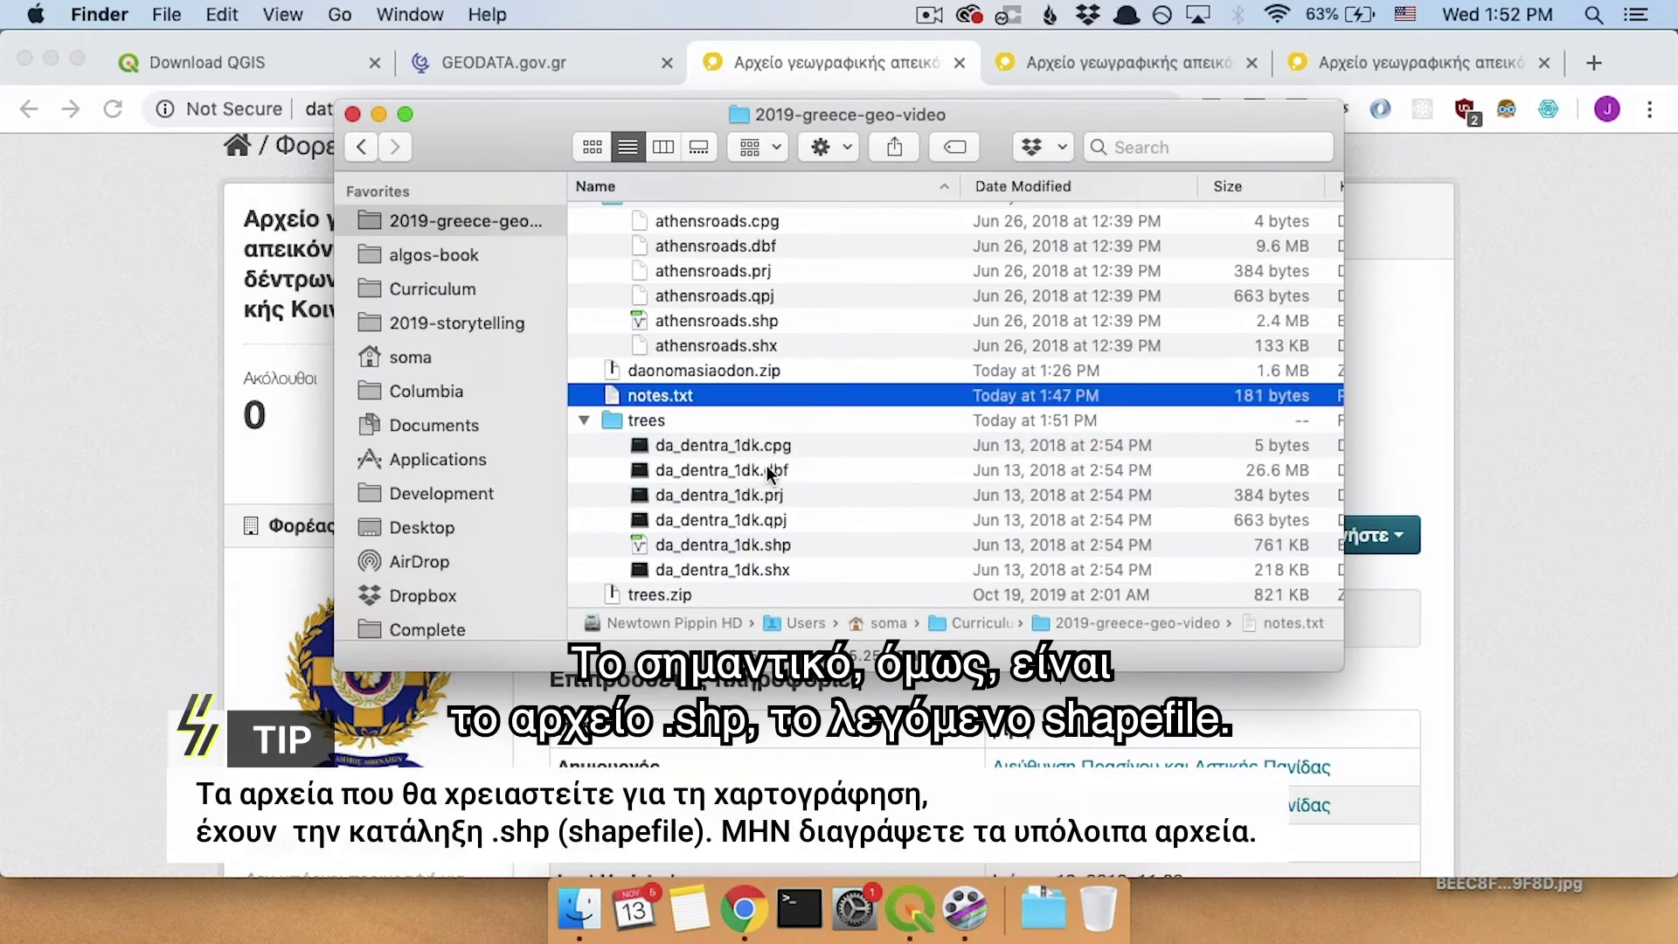
{"action": "left_click", "coordinate": [811, 544]}
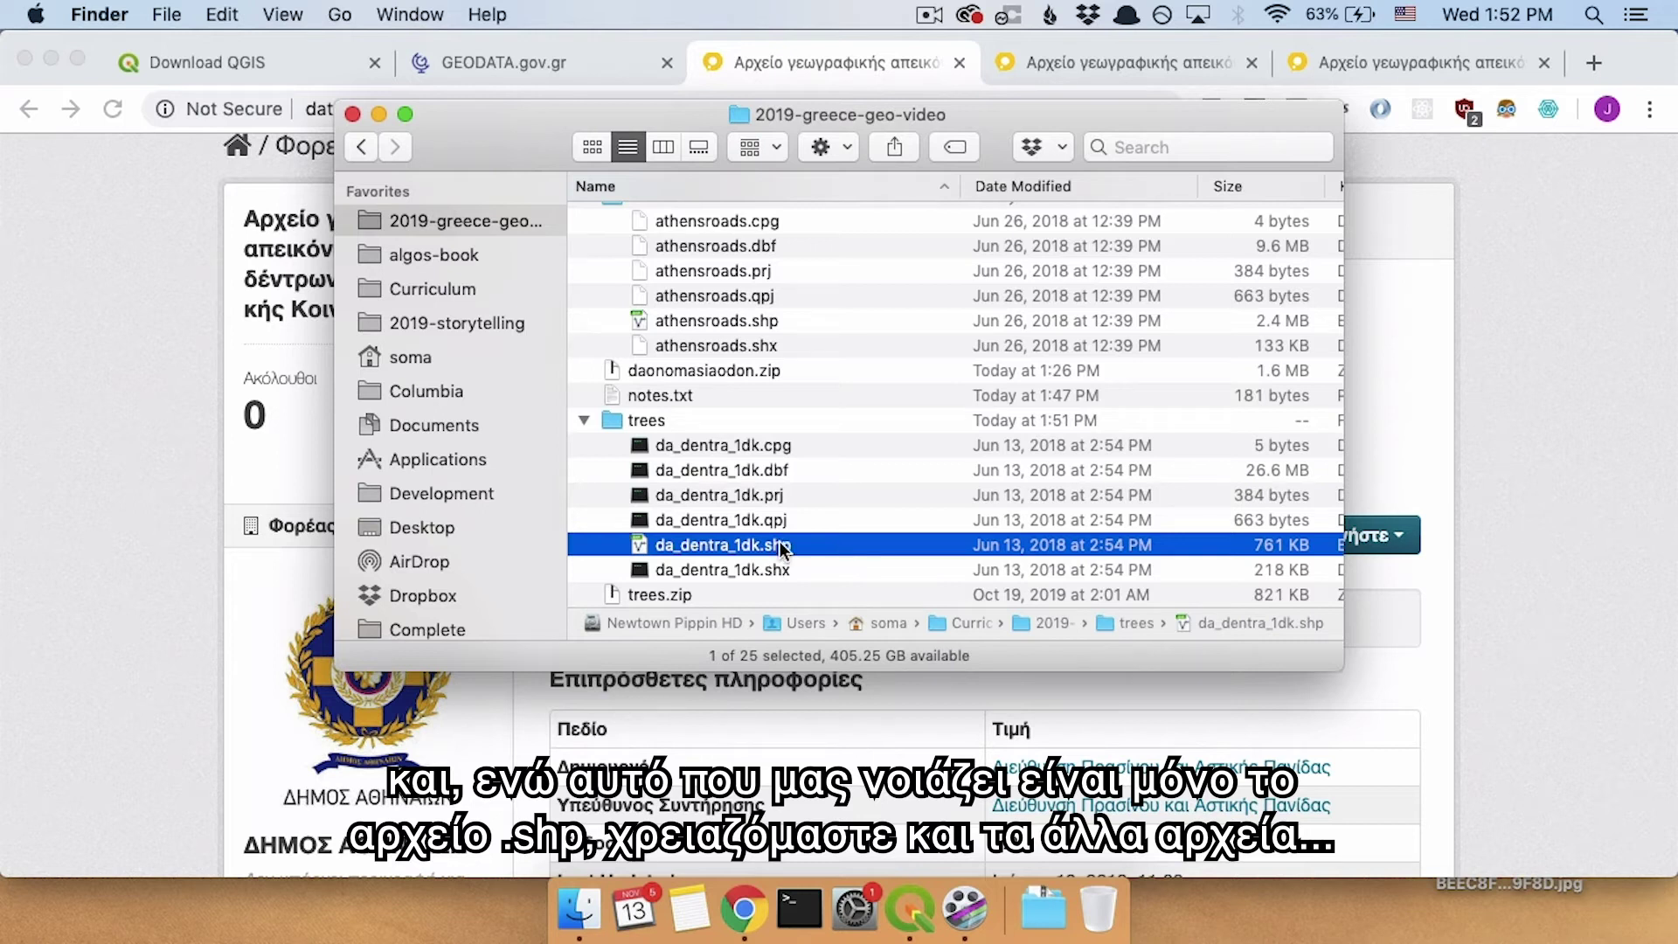
{"action": "key", "text": "Up"}
{"action": "key", "text": "Up"}
{"action": "key", "text": "Up"}
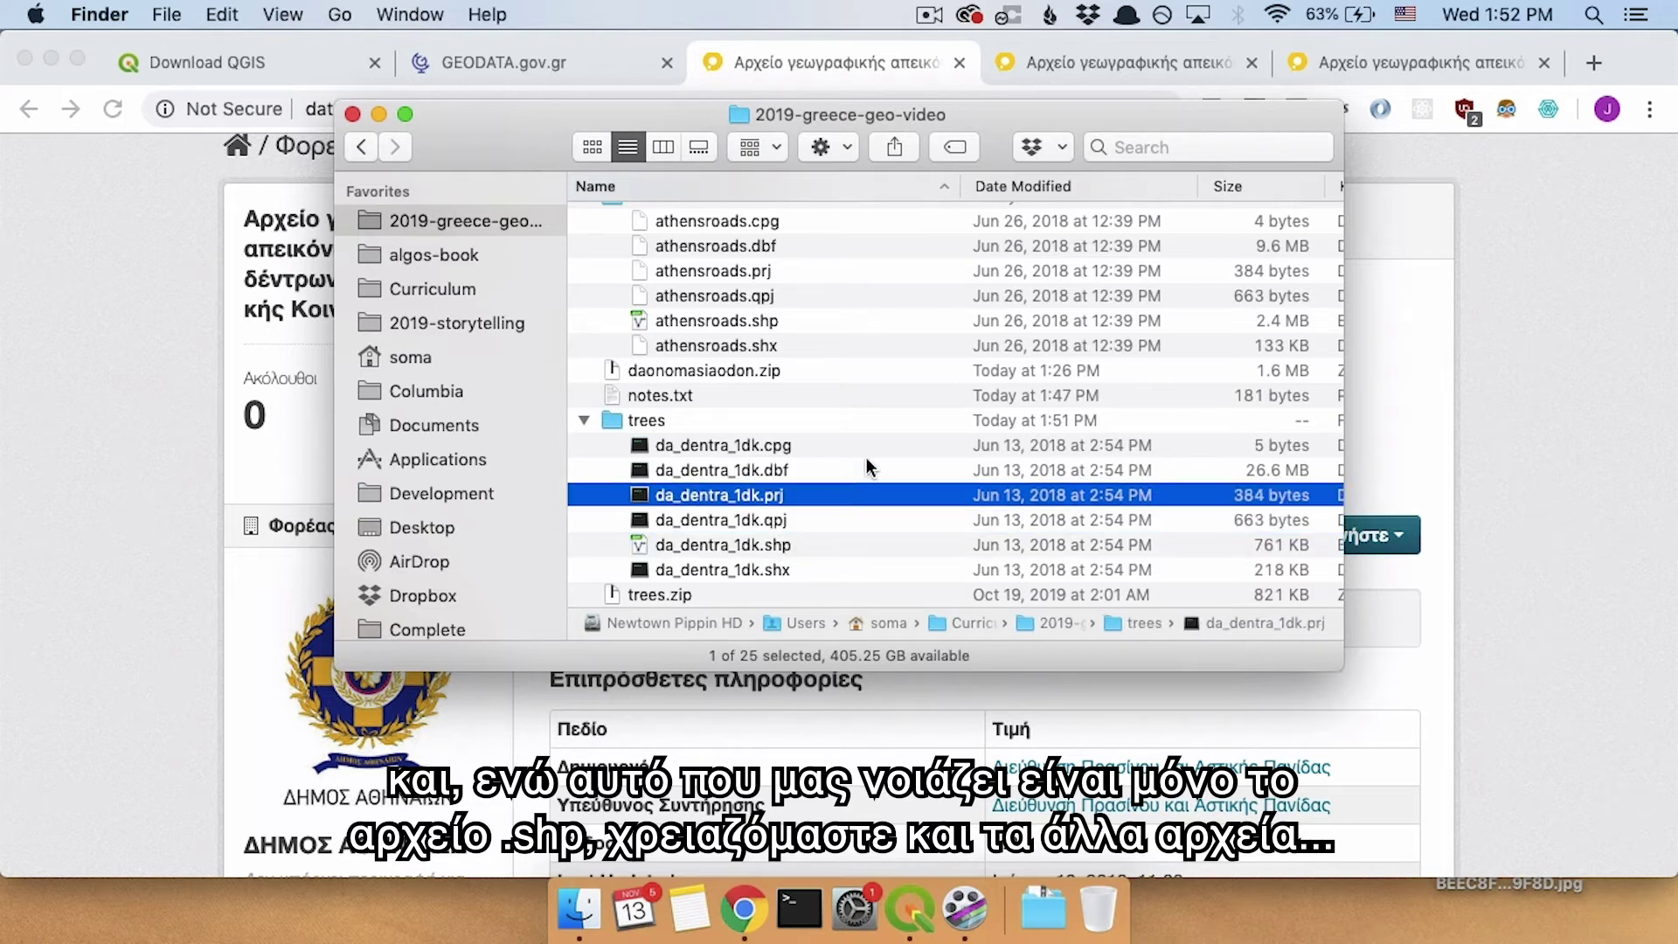
{"action": "left_click", "coordinate": [898, 443]}
{"action": "left_click", "coordinate": [827, 568]}
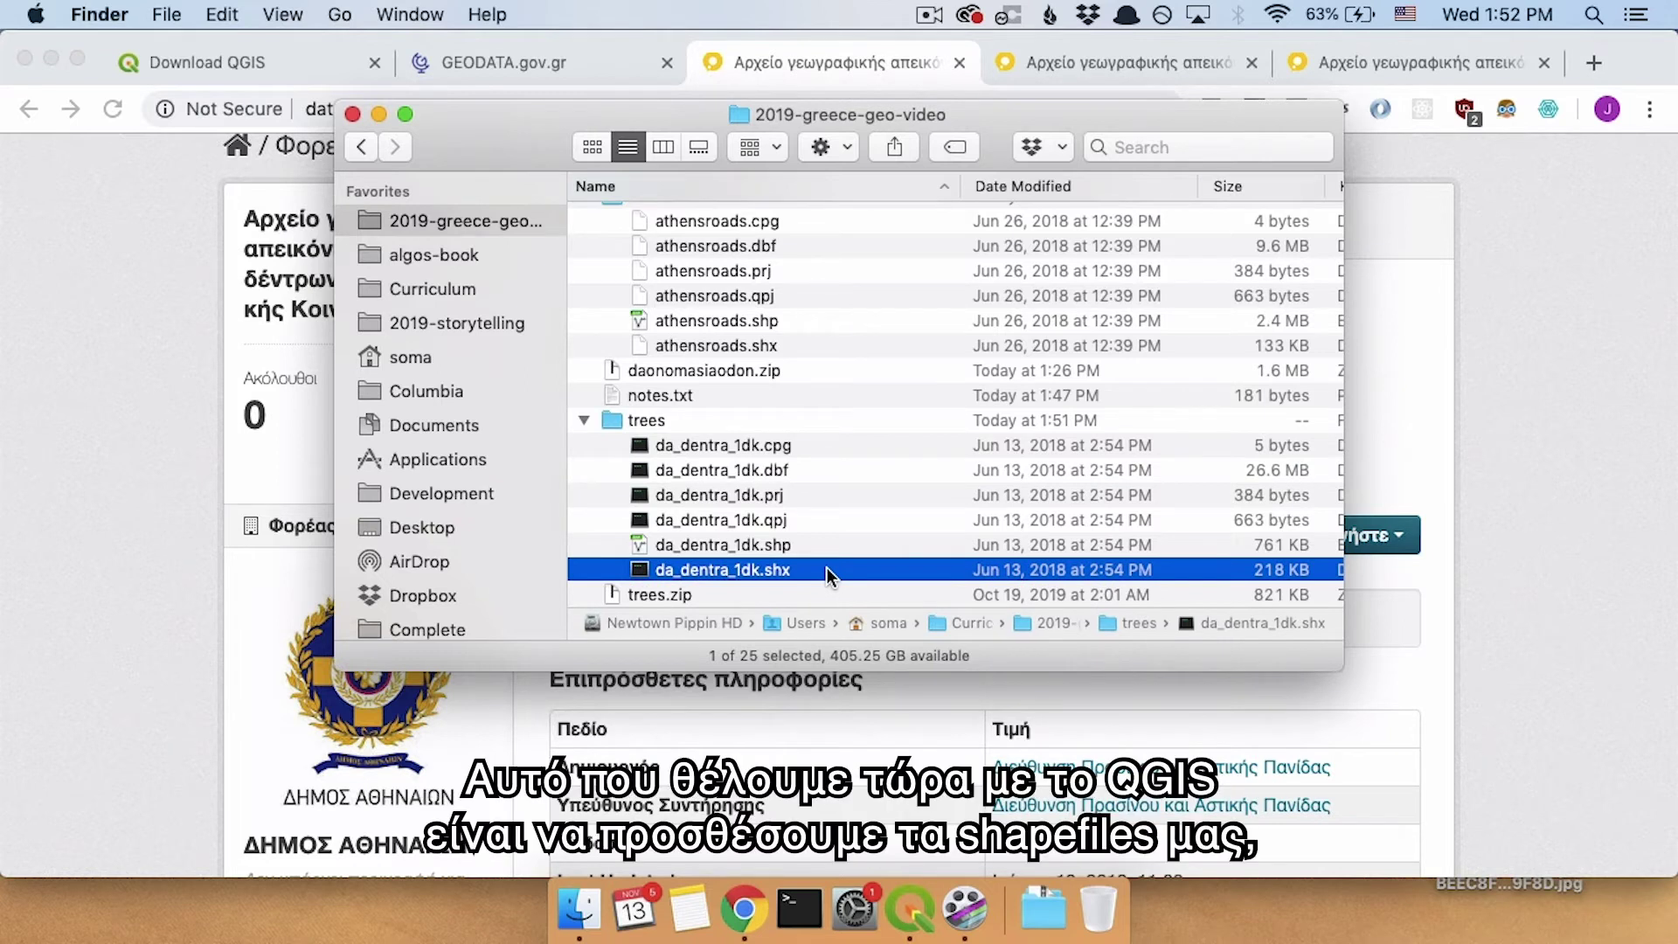
Select the trees folder in Finder and bring the empty QGIS project back to the front.
{"action": "left_click", "coordinate": [910, 909]}
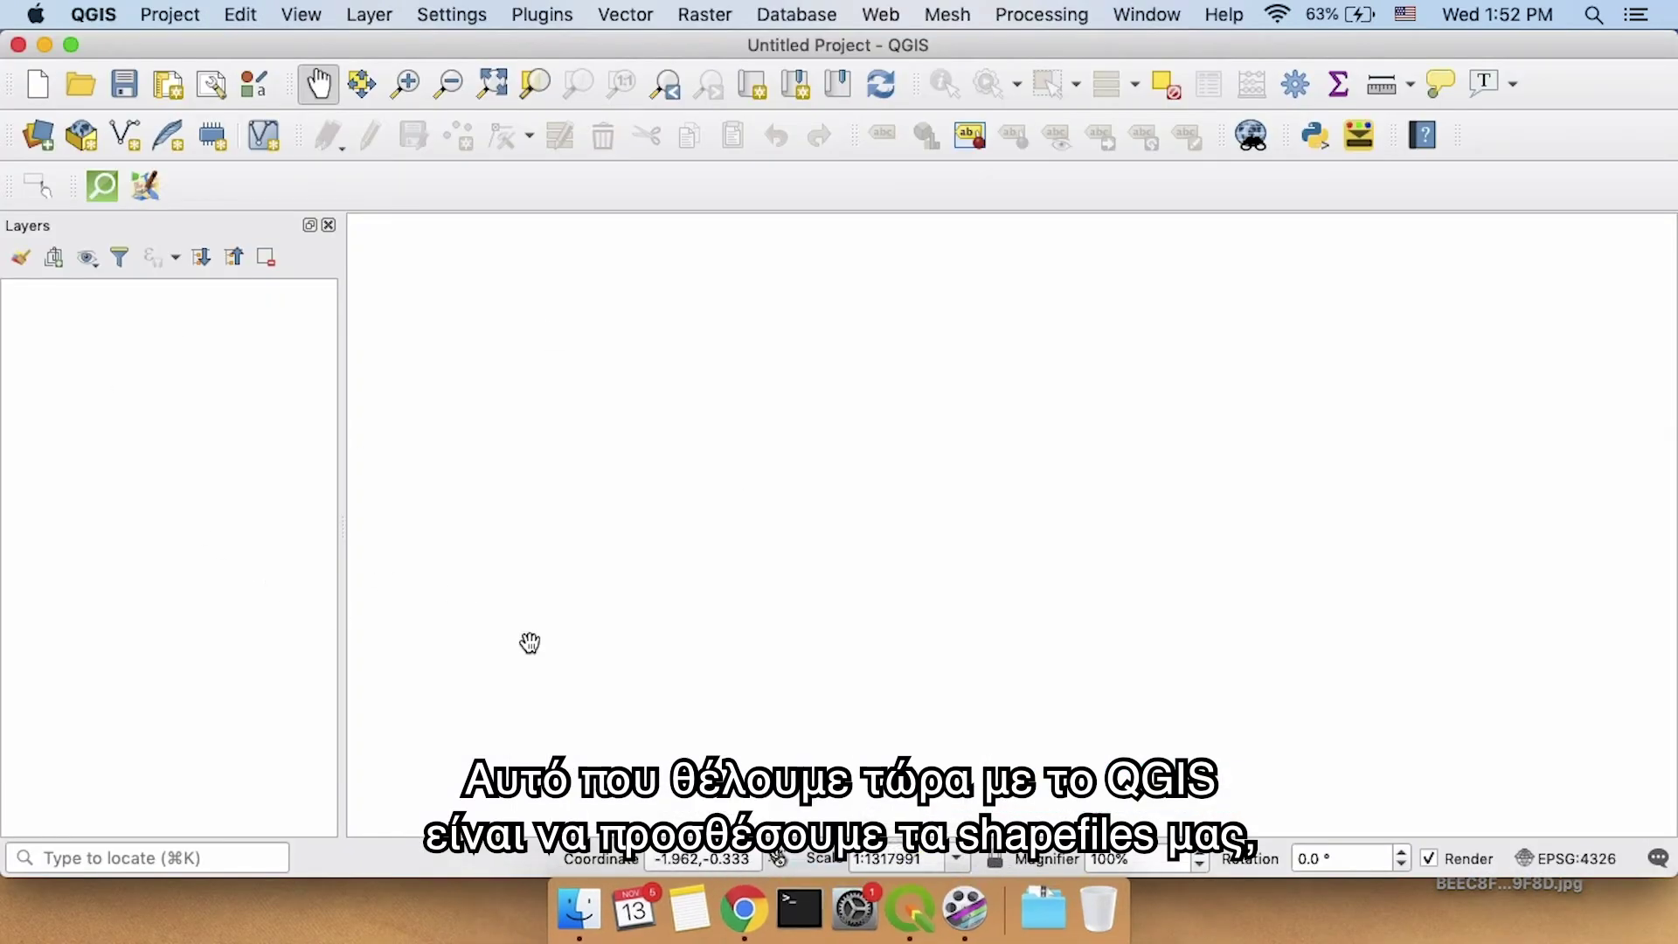
{"action": "left_click", "coordinate": [578, 907]}
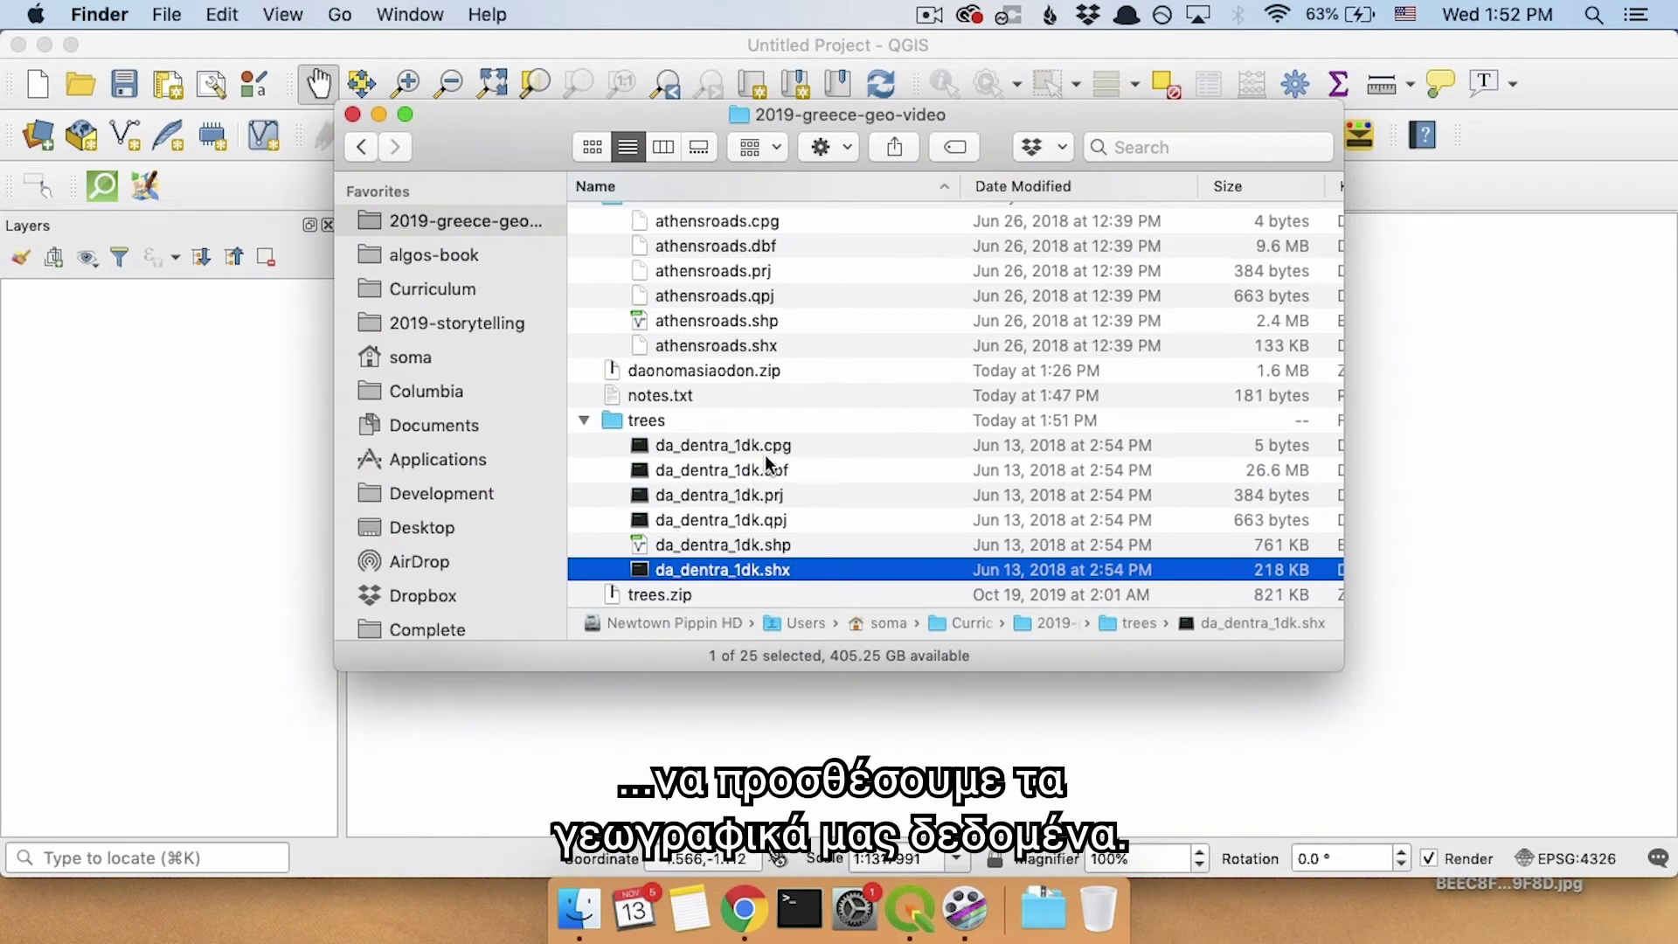
{"action": "left_click", "coordinate": [731, 421]}
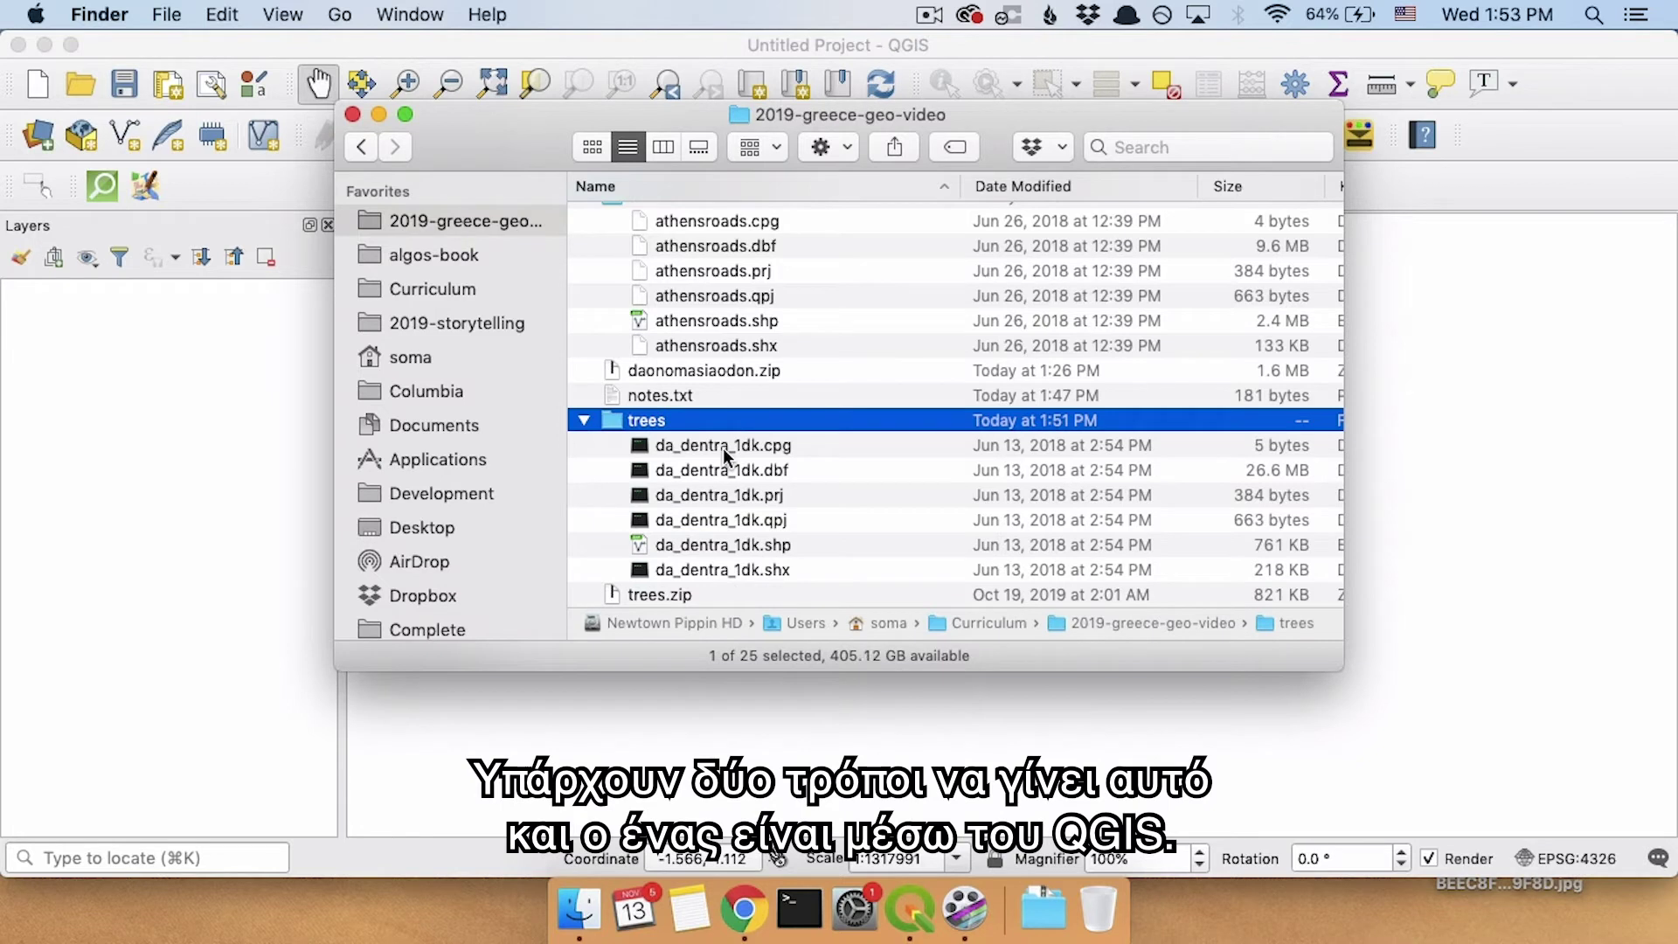
{"action": "left_click", "coordinate": [176, 417]}
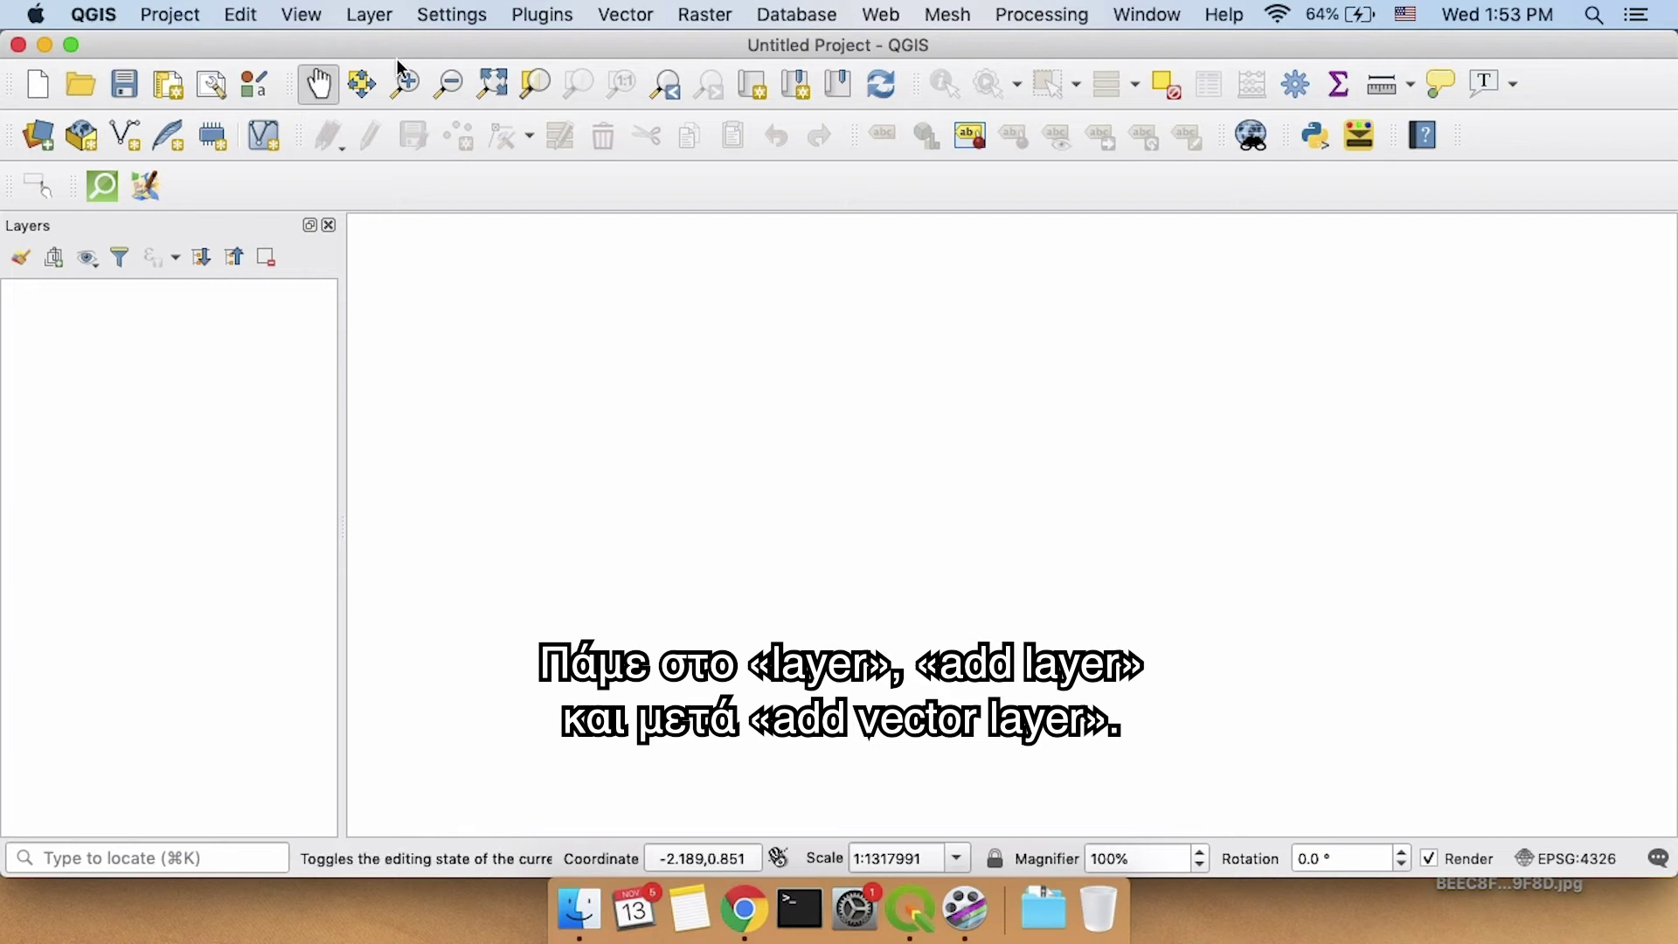
Show the Layer menu's Add Layer submenu in QGIS.
{"action": "left_click", "coordinate": [381, 11]}
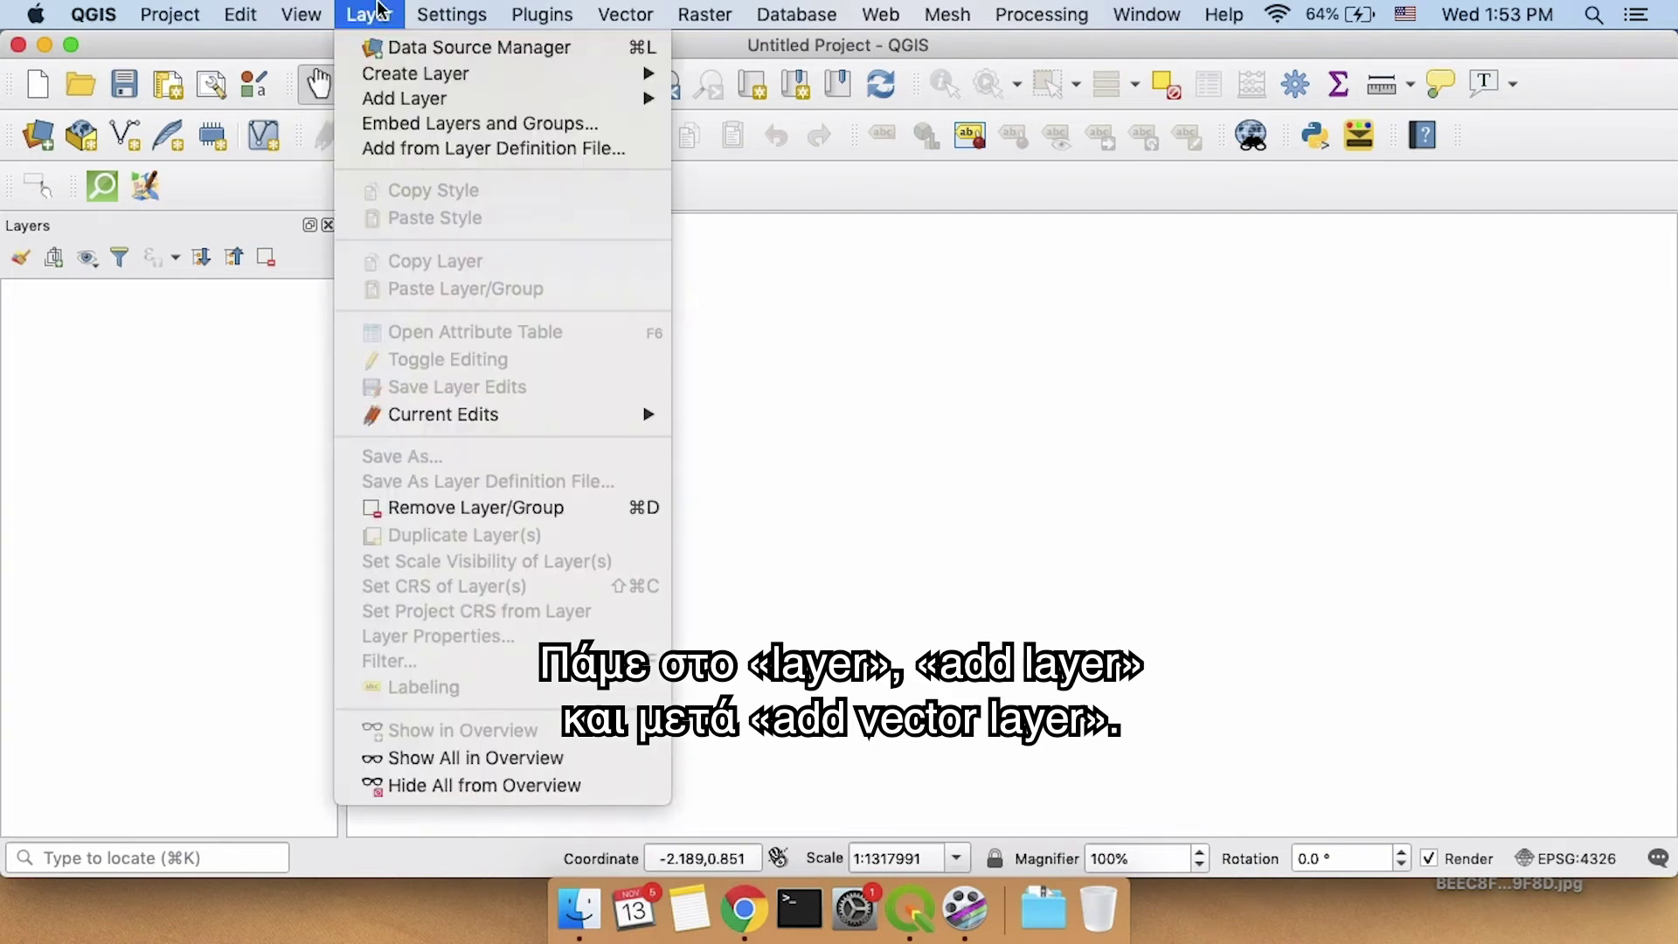
{"action": "mouse_move", "coordinate": [505, 102]}
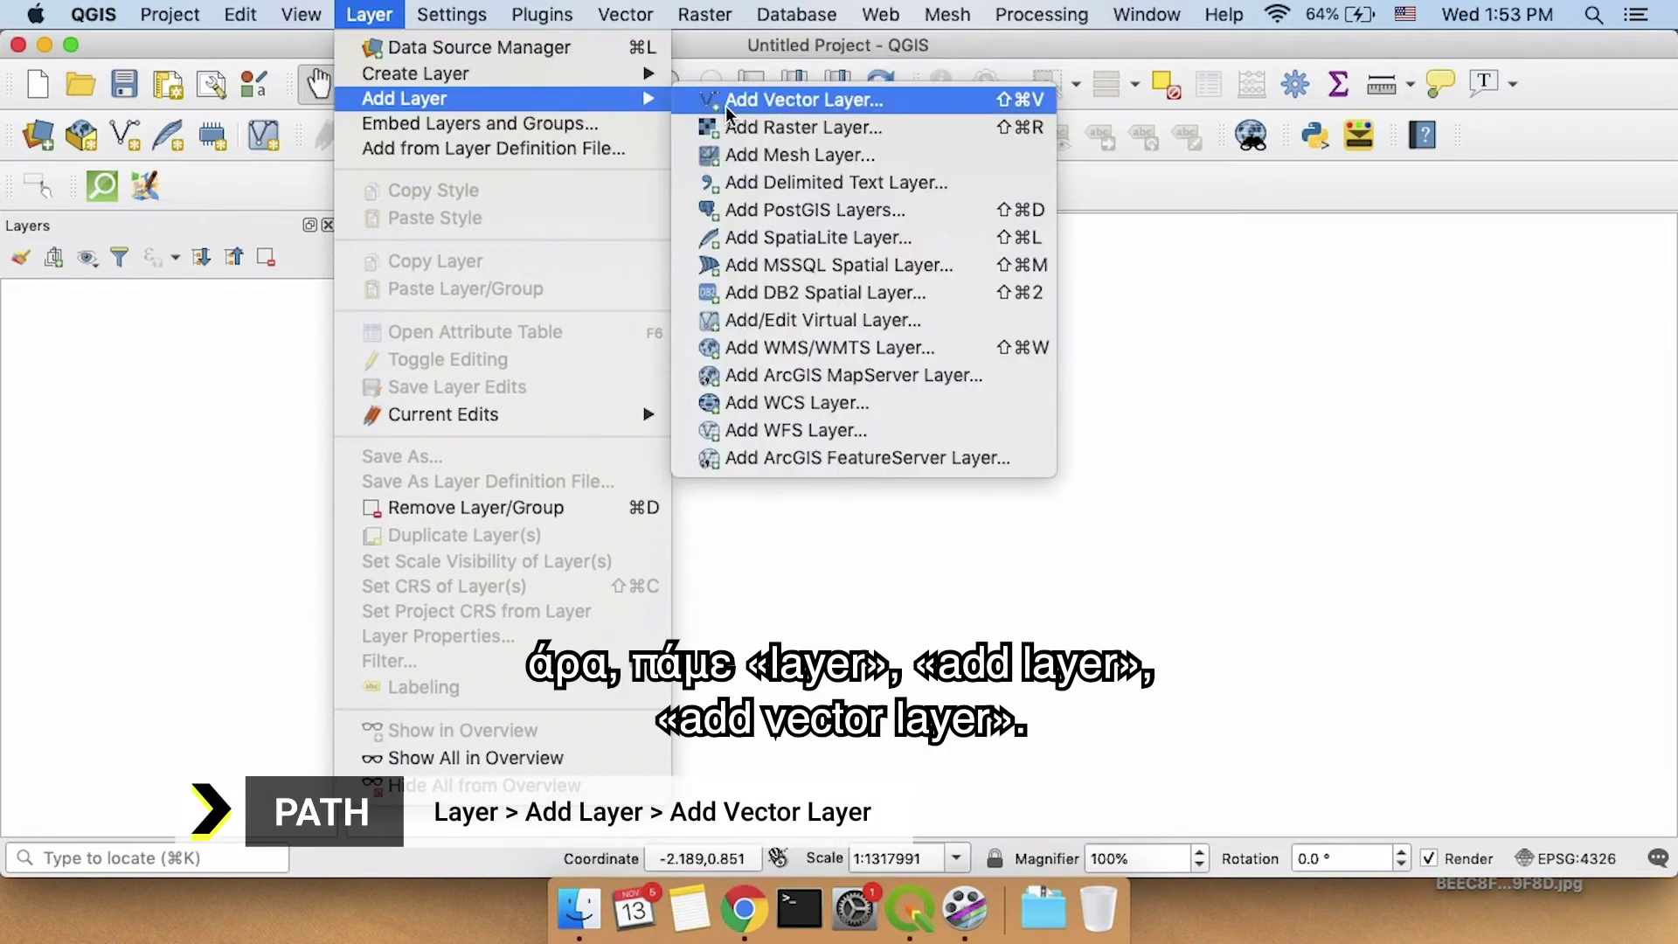
Add trees/da_dentra_1dk.shp from 2019-greece-geo-video as a vector layer.
{"action": "left_click", "coordinate": [743, 101]}
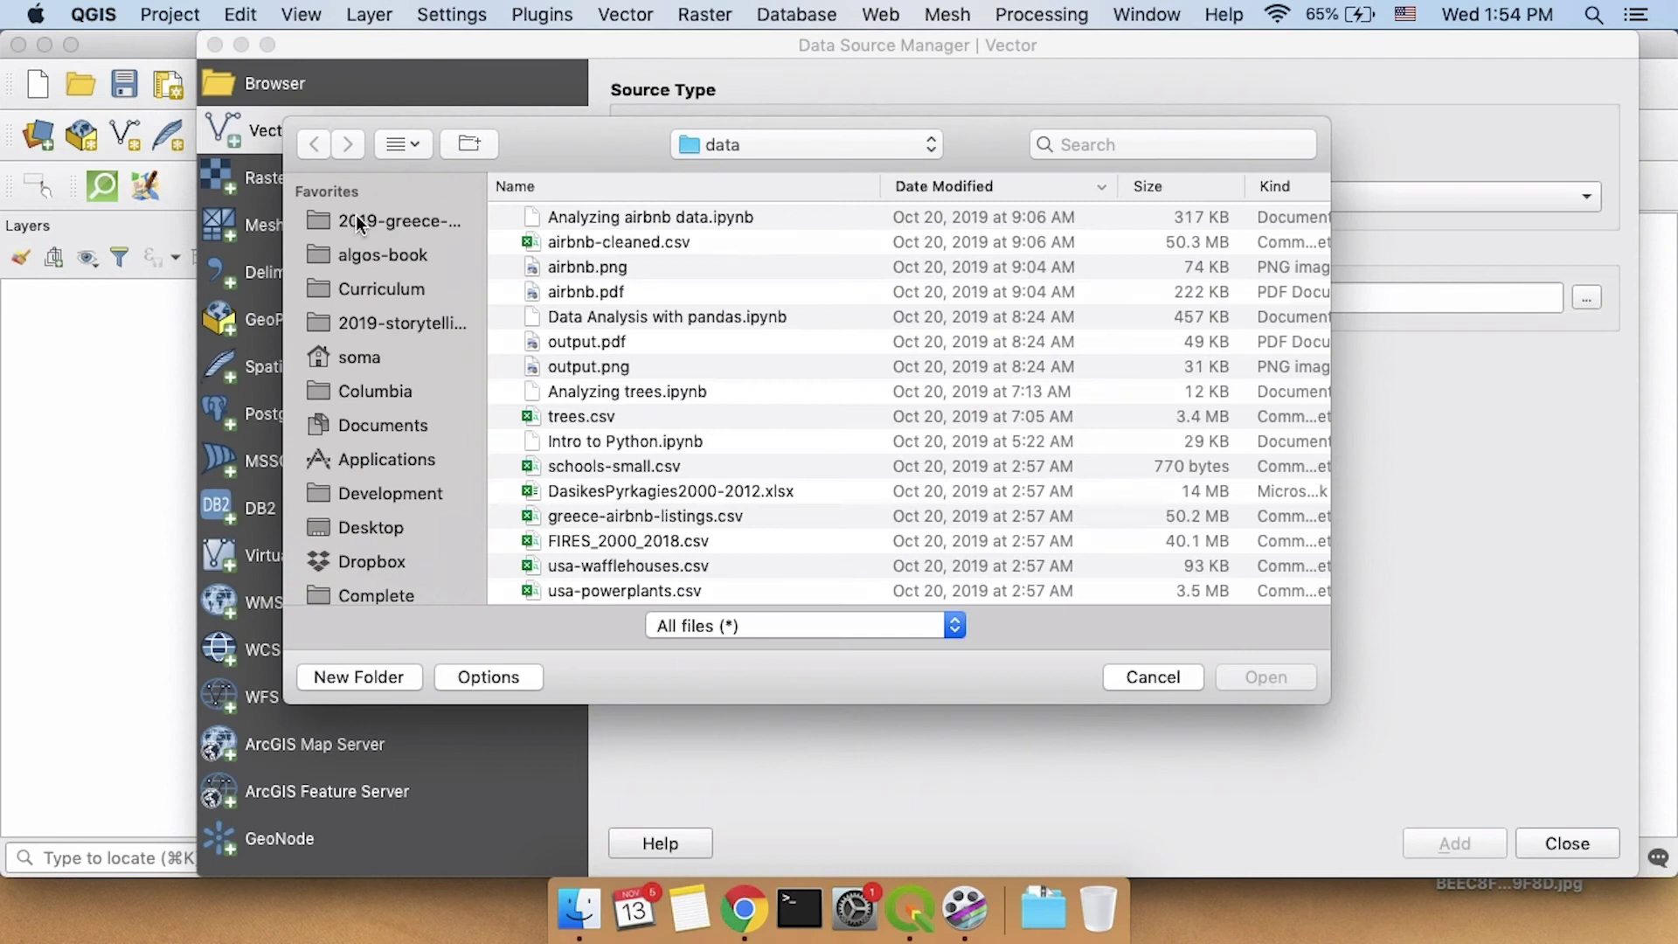
{"action": "left_click", "coordinate": [357, 219]}
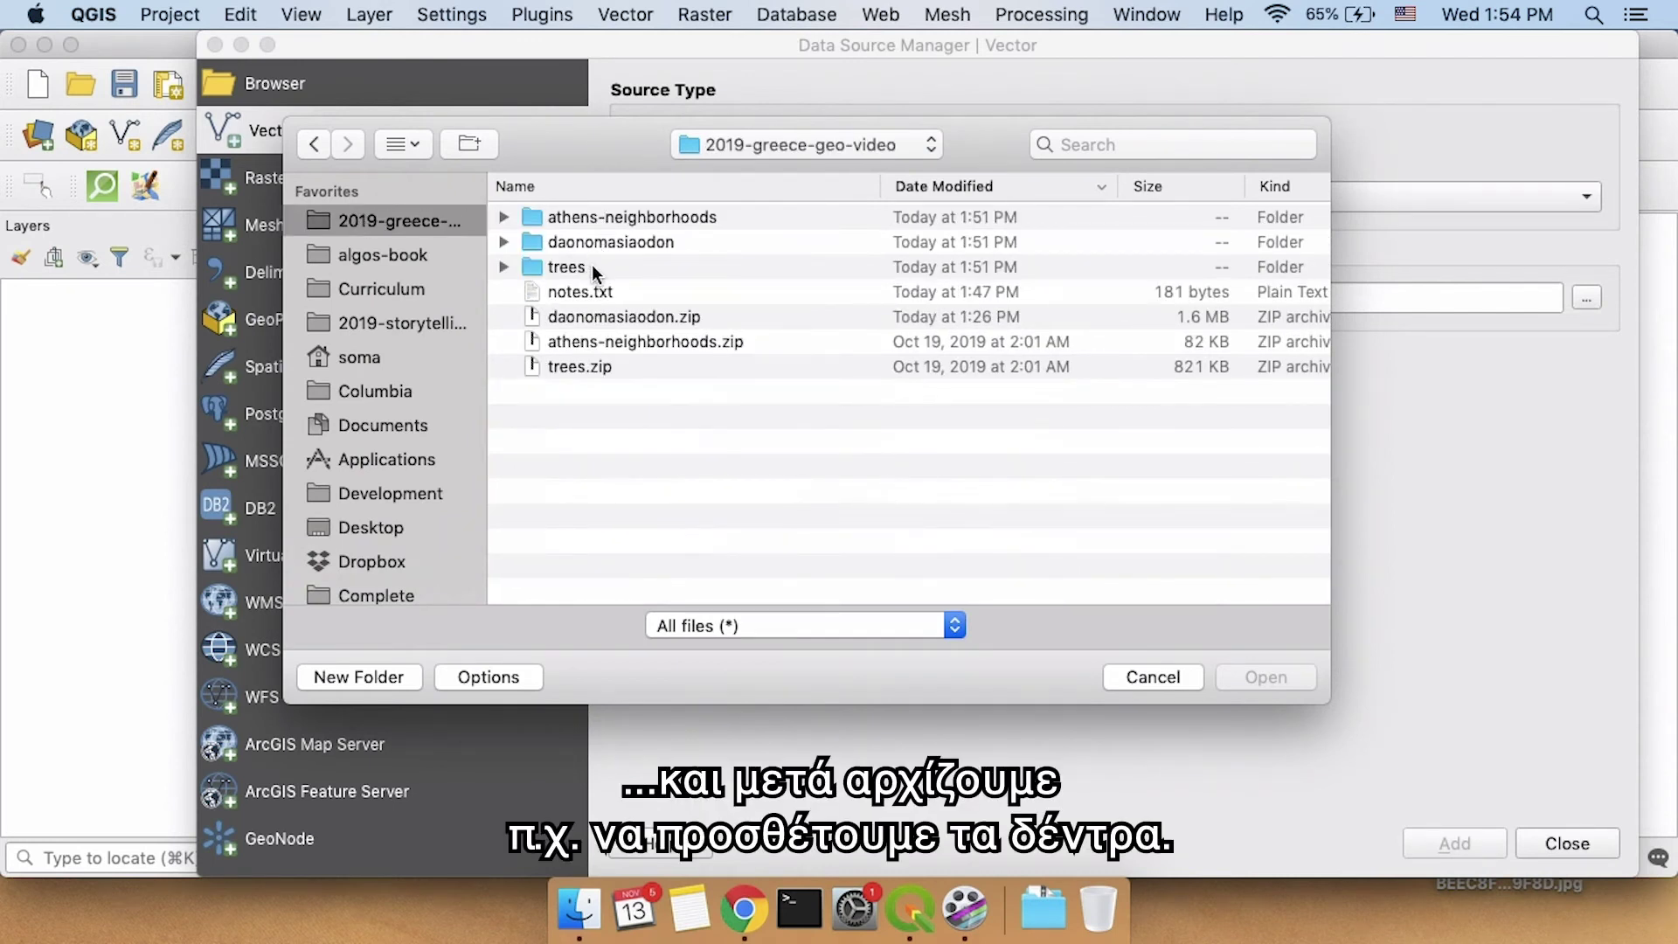
{"action": "left_click", "coordinate": [504, 265]}
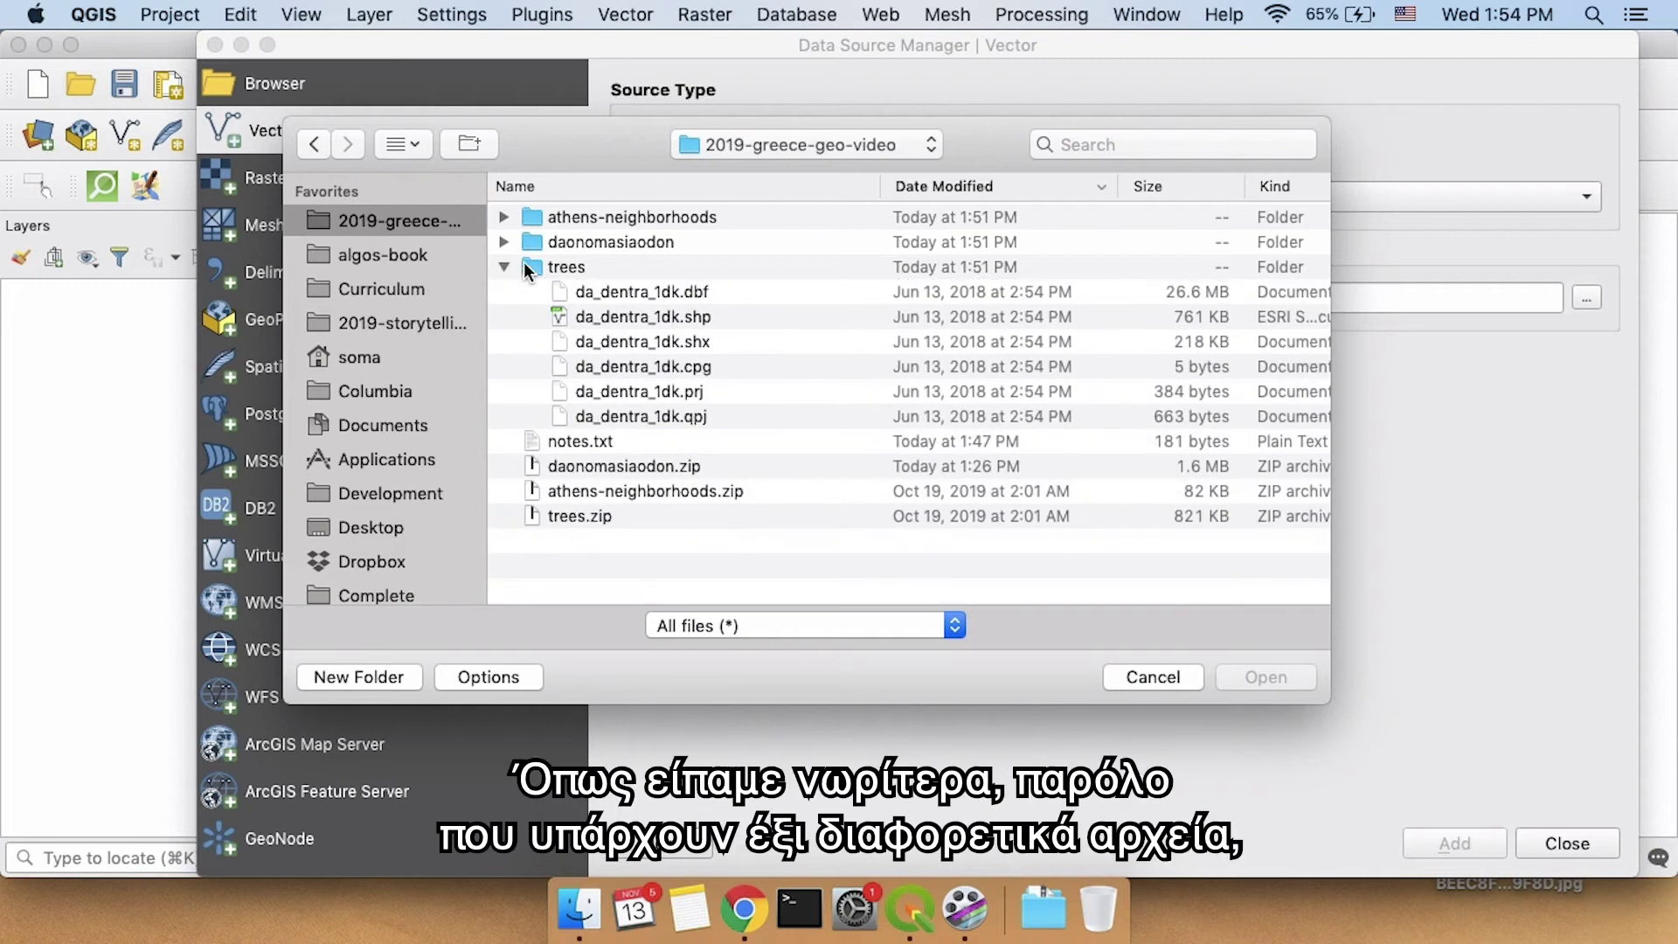
{"action": "left_click", "coordinate": [566, 266]}
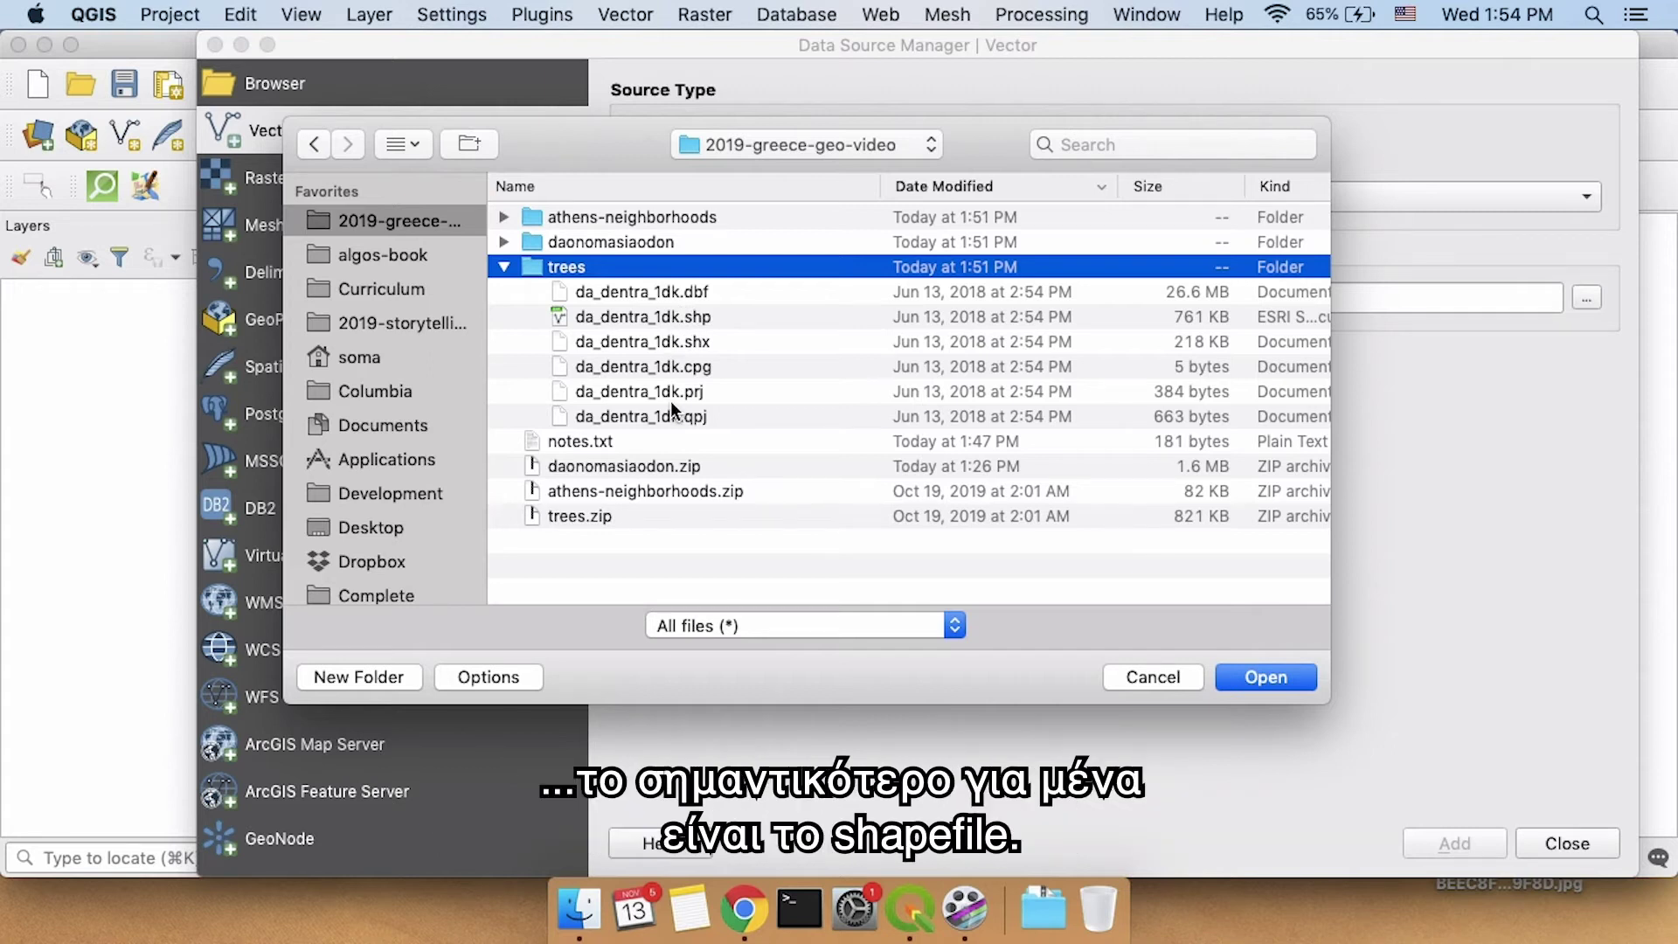
{"action": "left_click", "coordinate": [718, 316]}
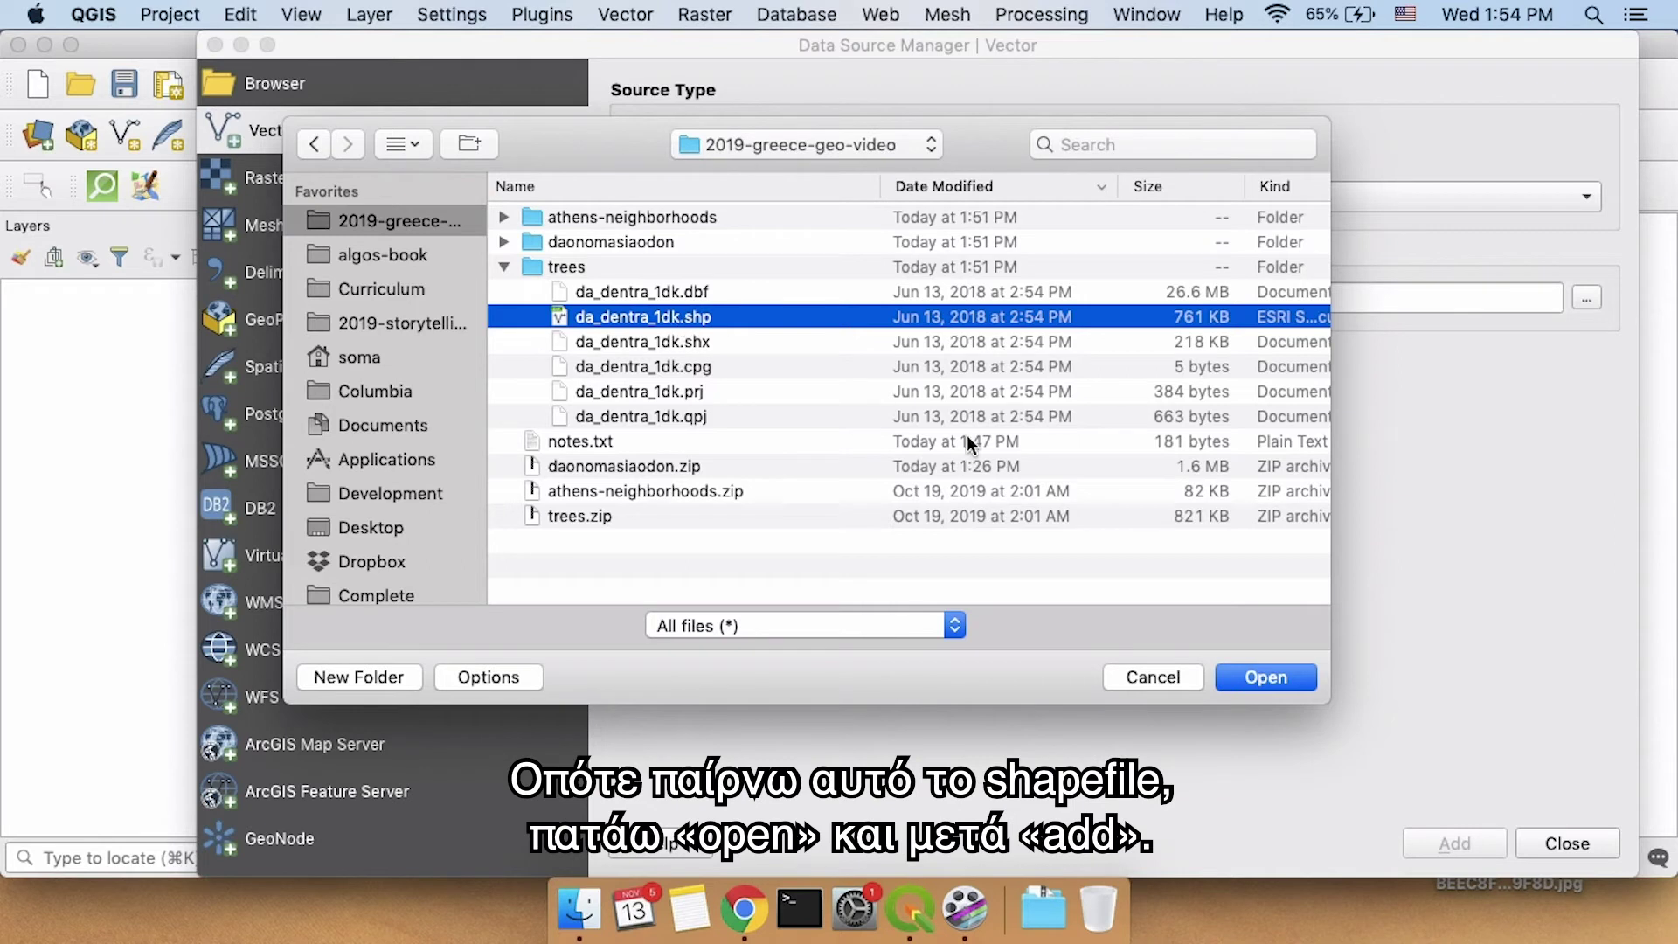
{"action": "left_click", "coordinate": [1250, 679]}
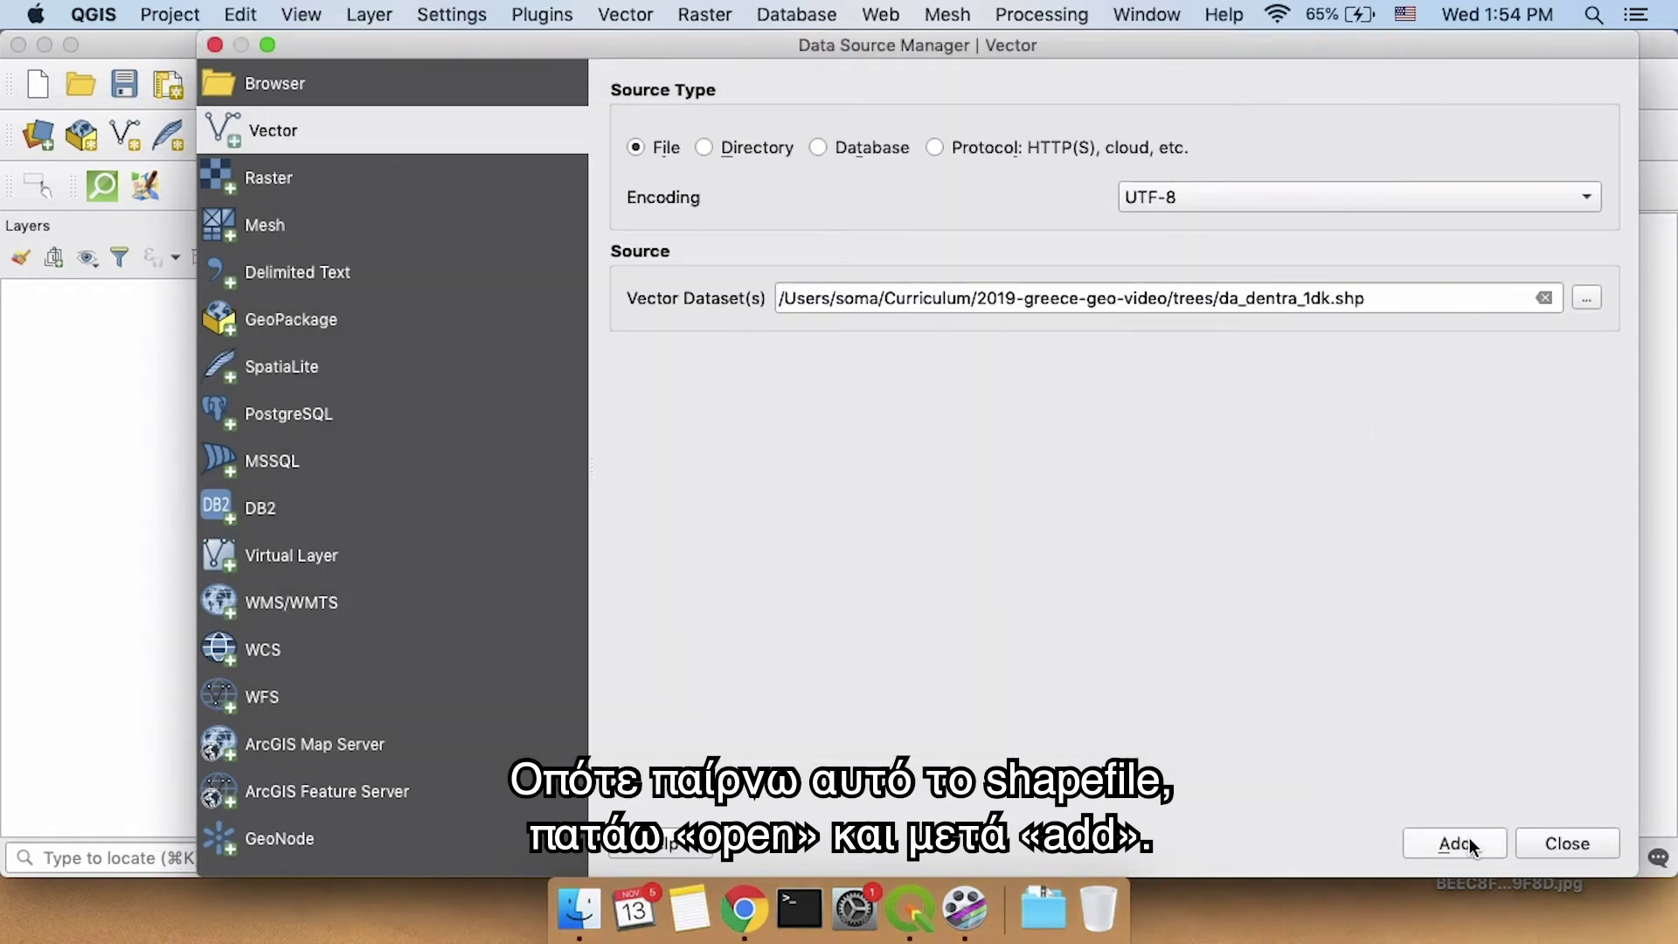
{"action": "left_click", "coordinate": [1468, 840]}
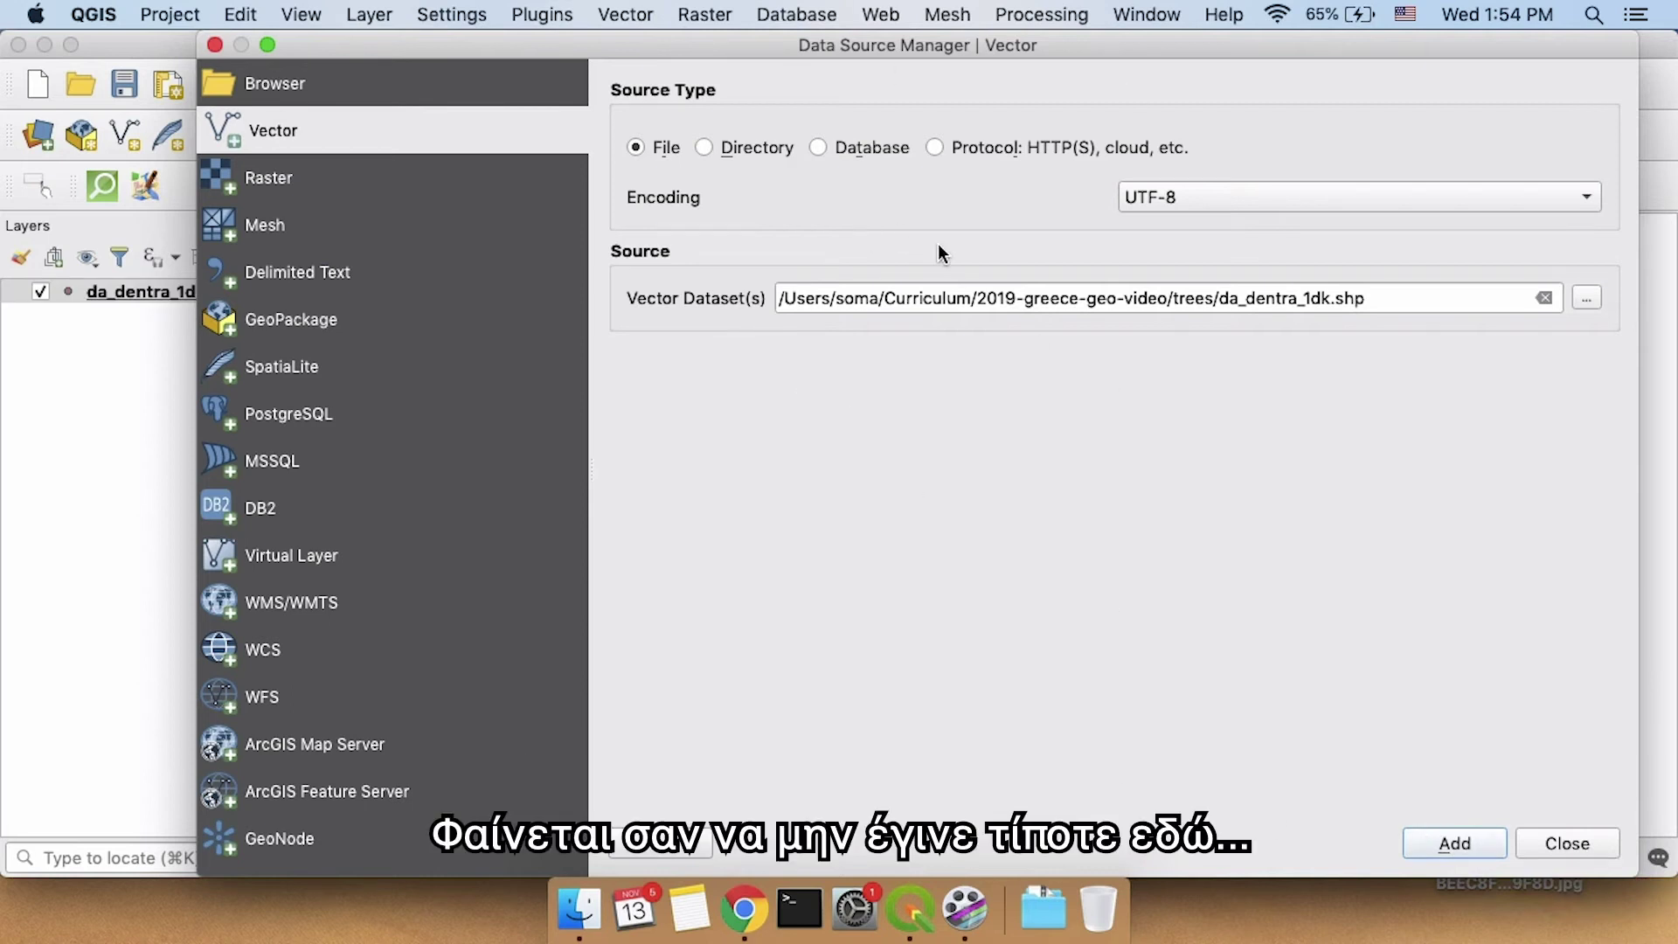
Close the Data Source Manager and select the da_dentra_1dk layer to view the tree points.
{"action": "left_click", "coordinate": [1569, 845]}
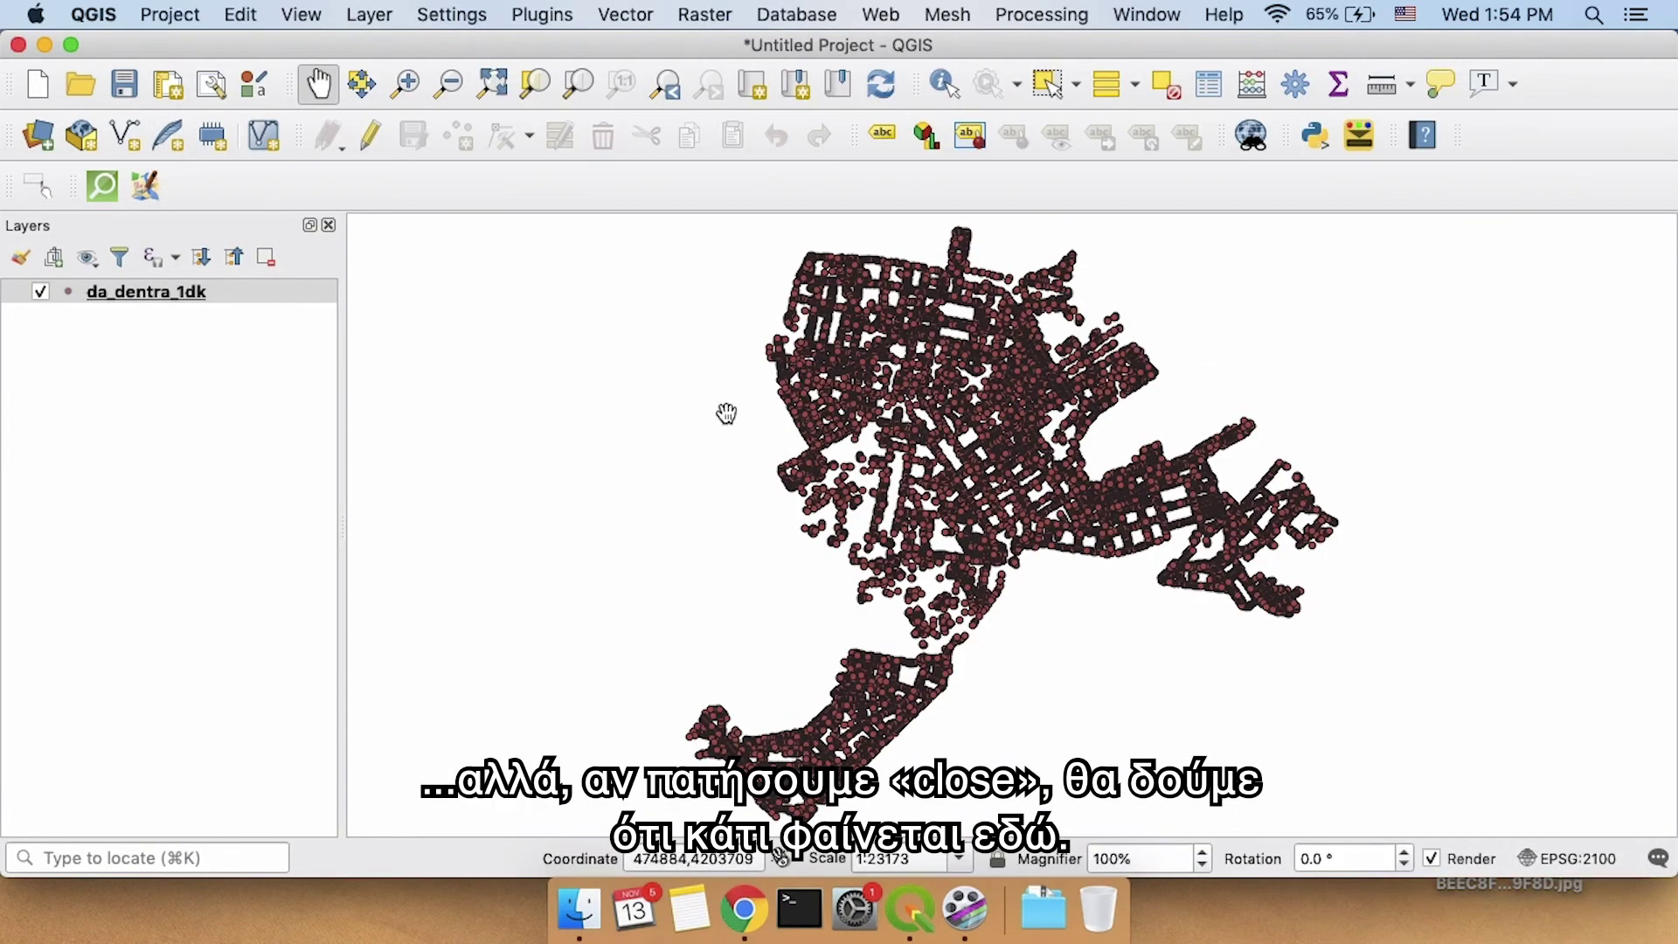
{"action": "left_click", "coordinate": [144, 295]}
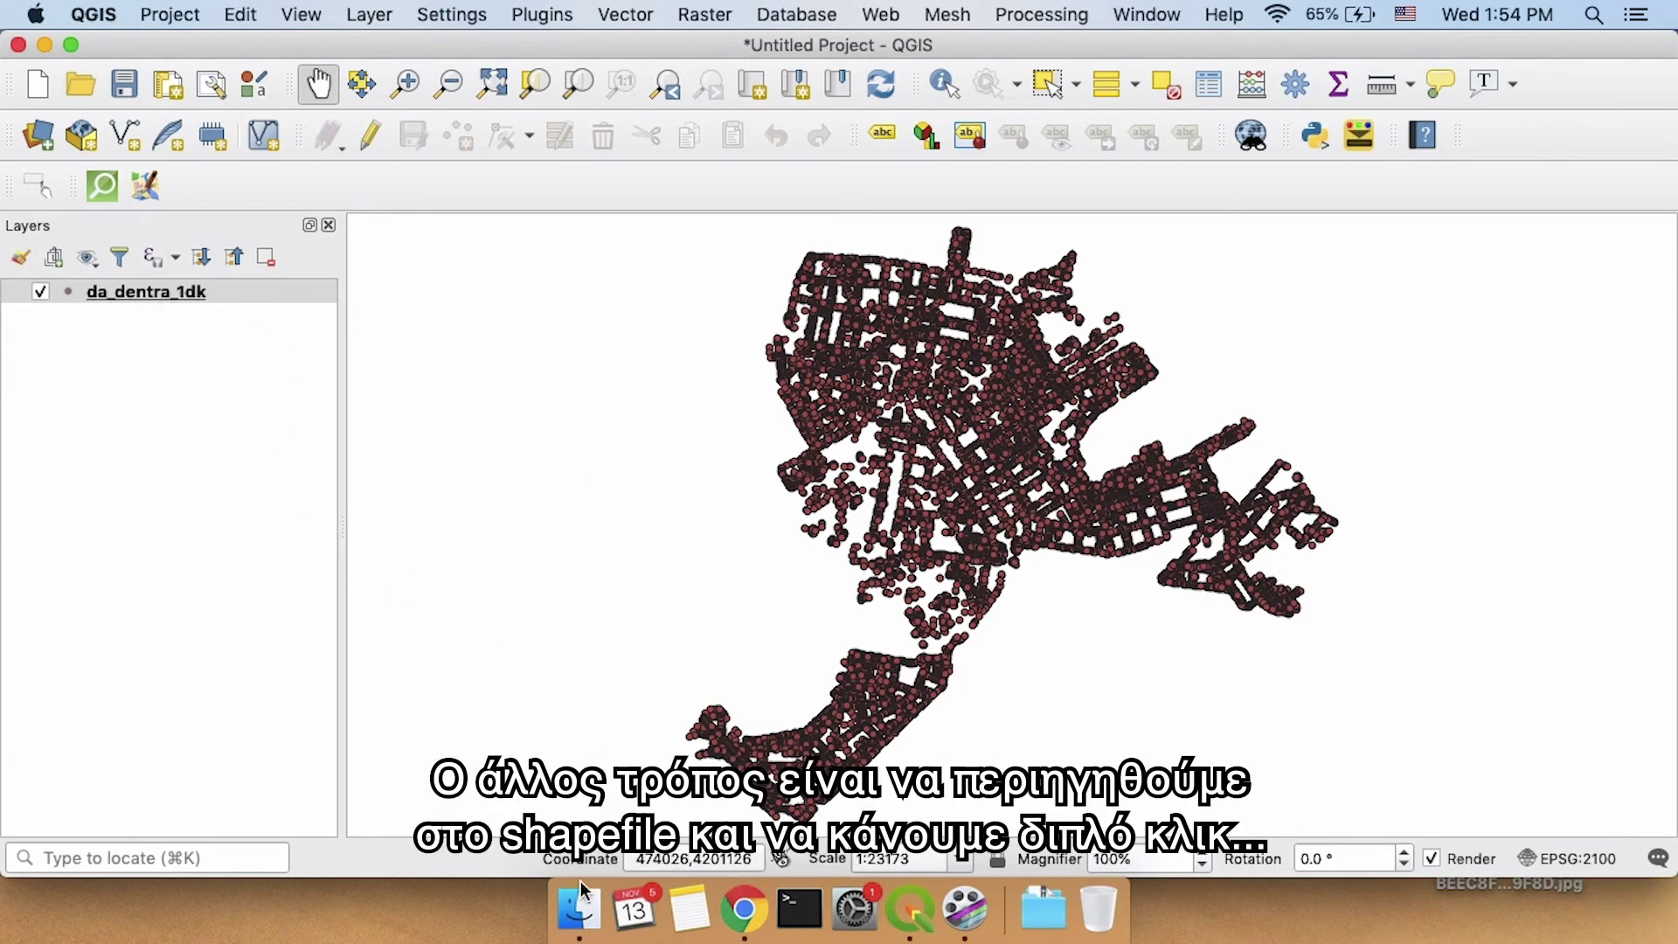
Open athensroads.shp from Finder into the QGIS project.
{"action": "left_click", "coordinate": [579, 907]}
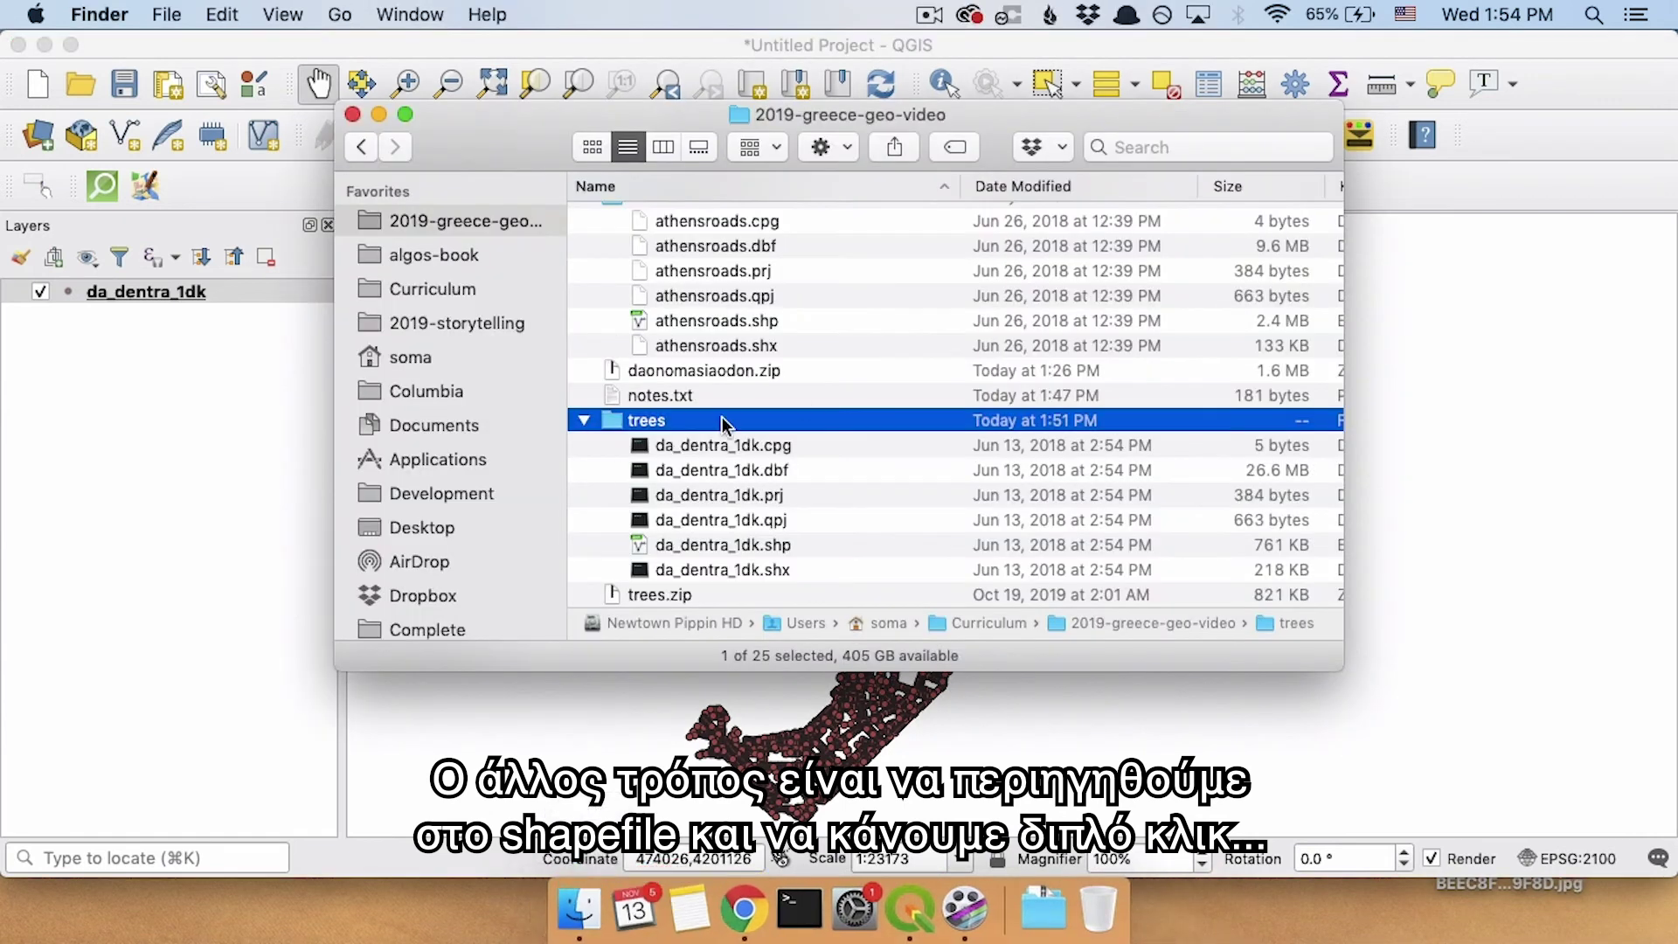
{"action": "scroll", "coordinate": [722, 417], "scroll_direction": "up", "scroll_amount": 5}
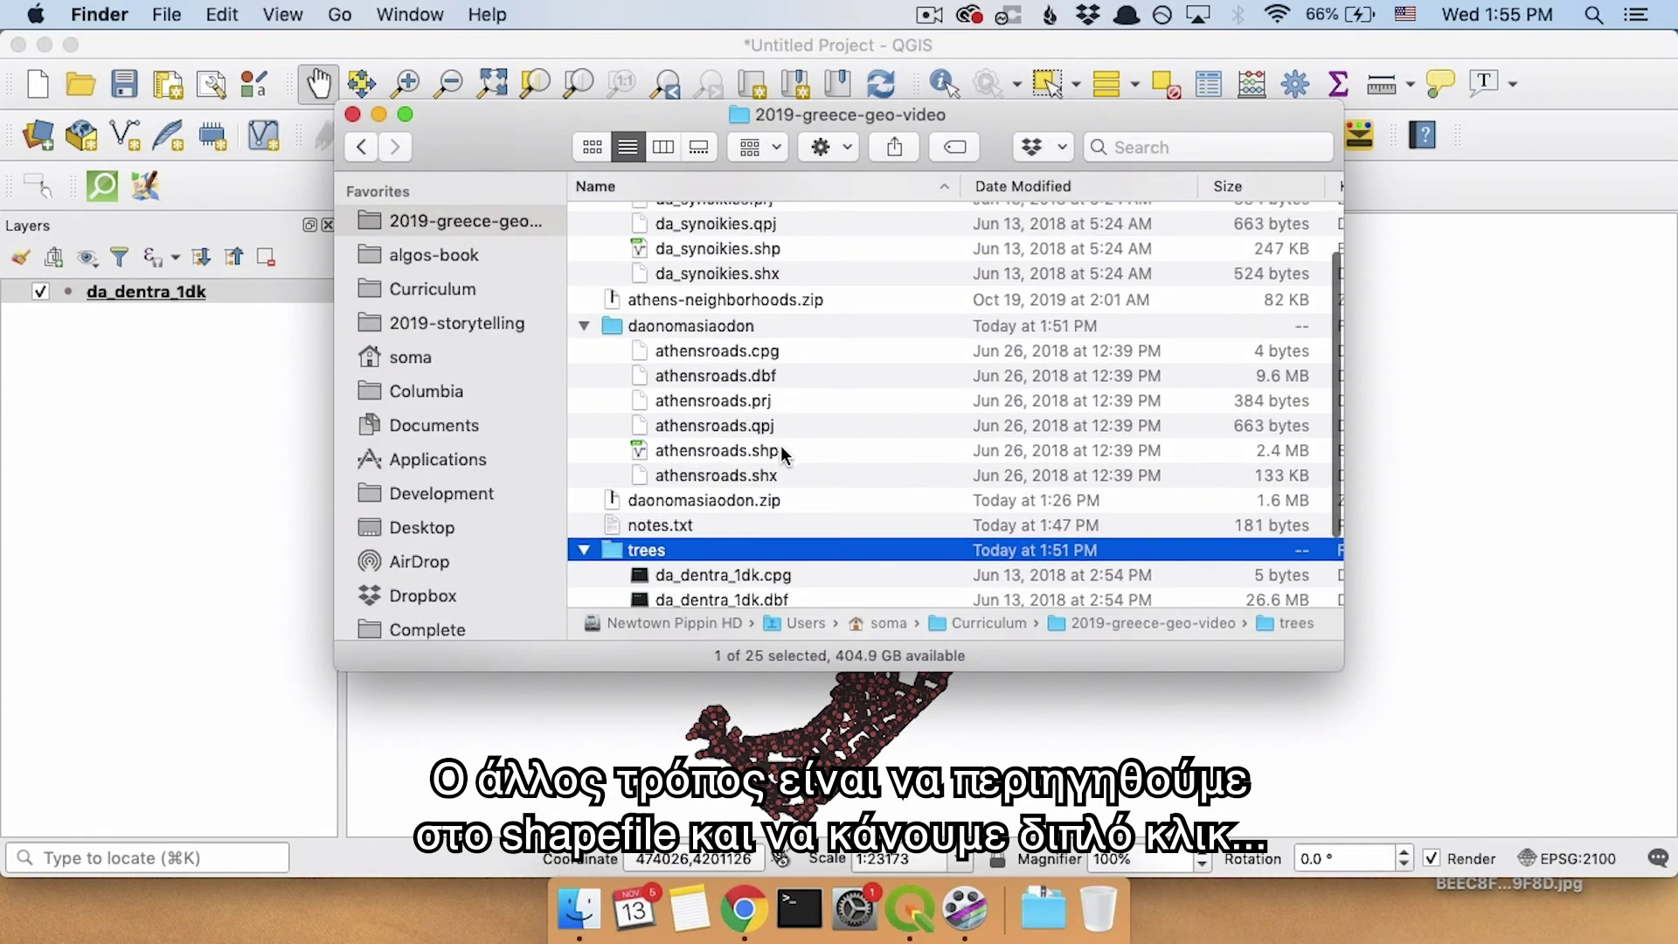
{"action": "double_click", "coordinate": [745, 447]}
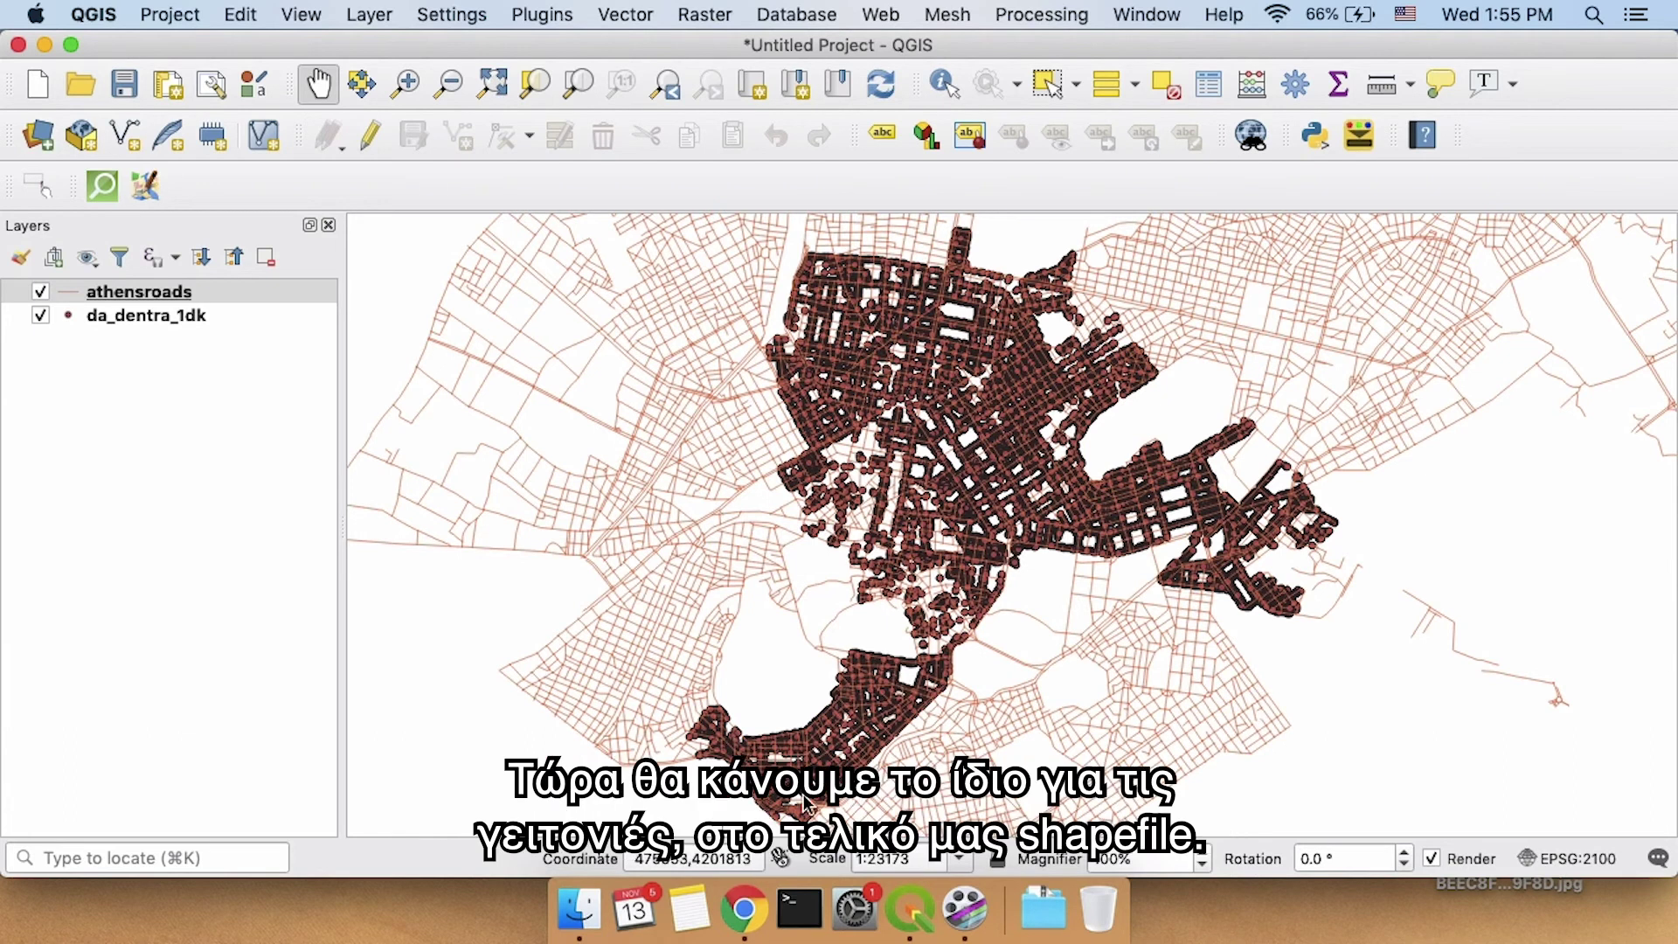
Drag da_synoikies.shp from Finder onto the QGIS Layers panel.
{"action": "left_click", "coordinate": [578, 909]}
{"action": "scroll", "coordinate": [760, 375], "scroll_direction": "up", "scroll_amount": 3}
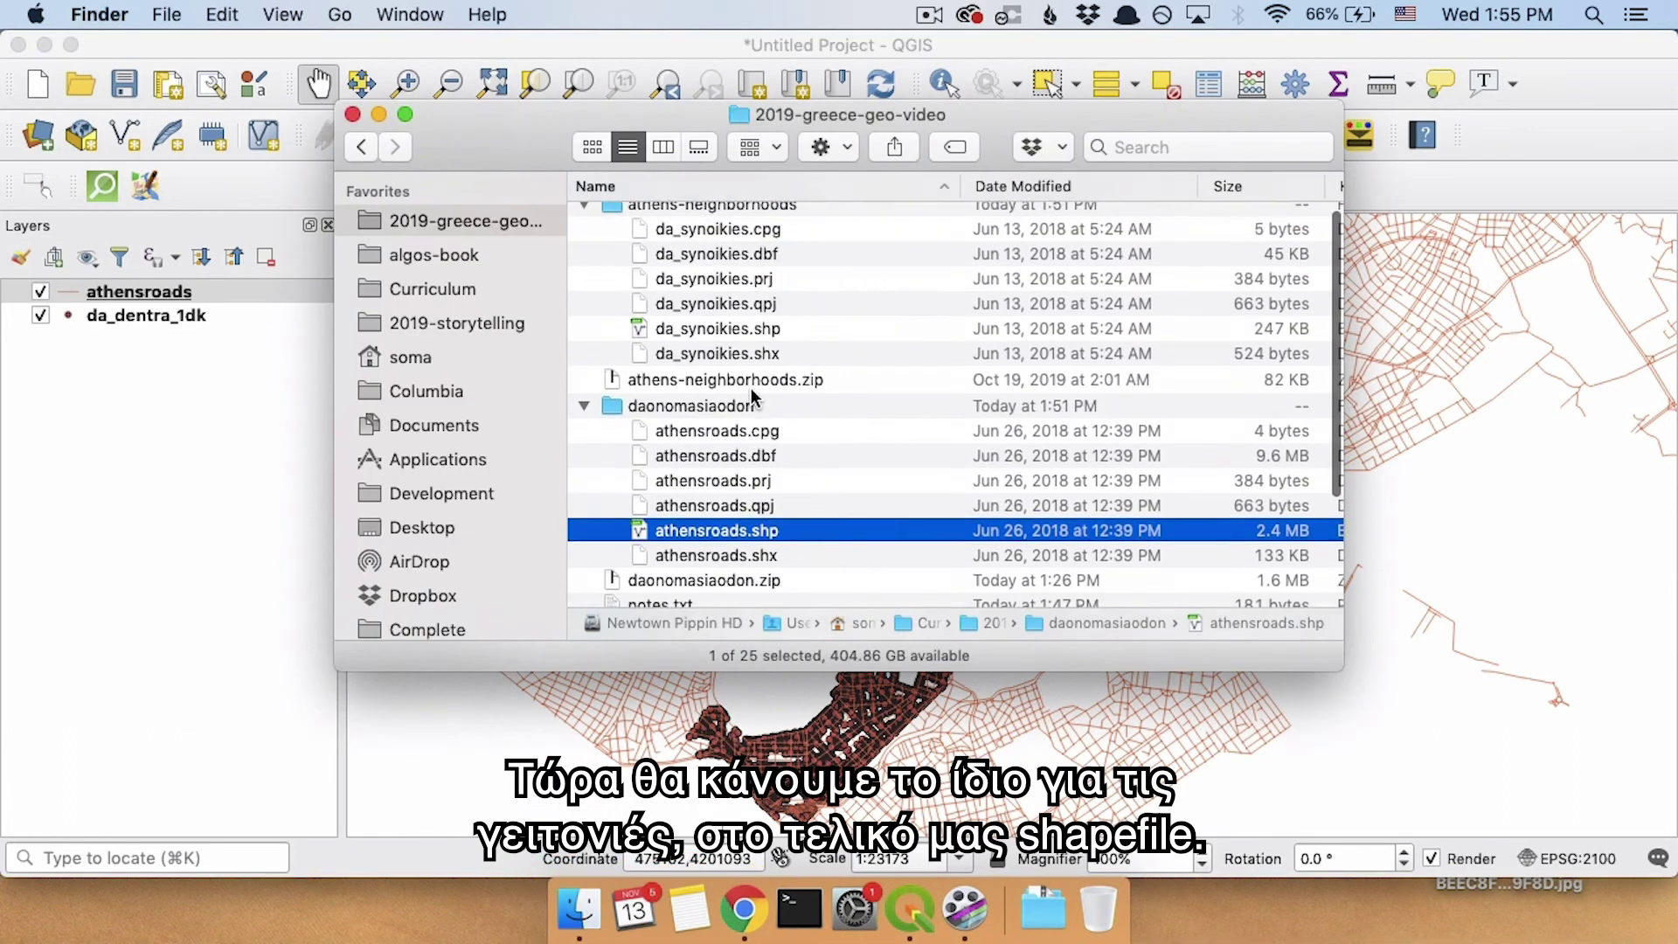
{"action": "left_click", "coordinate": [754, 341]}
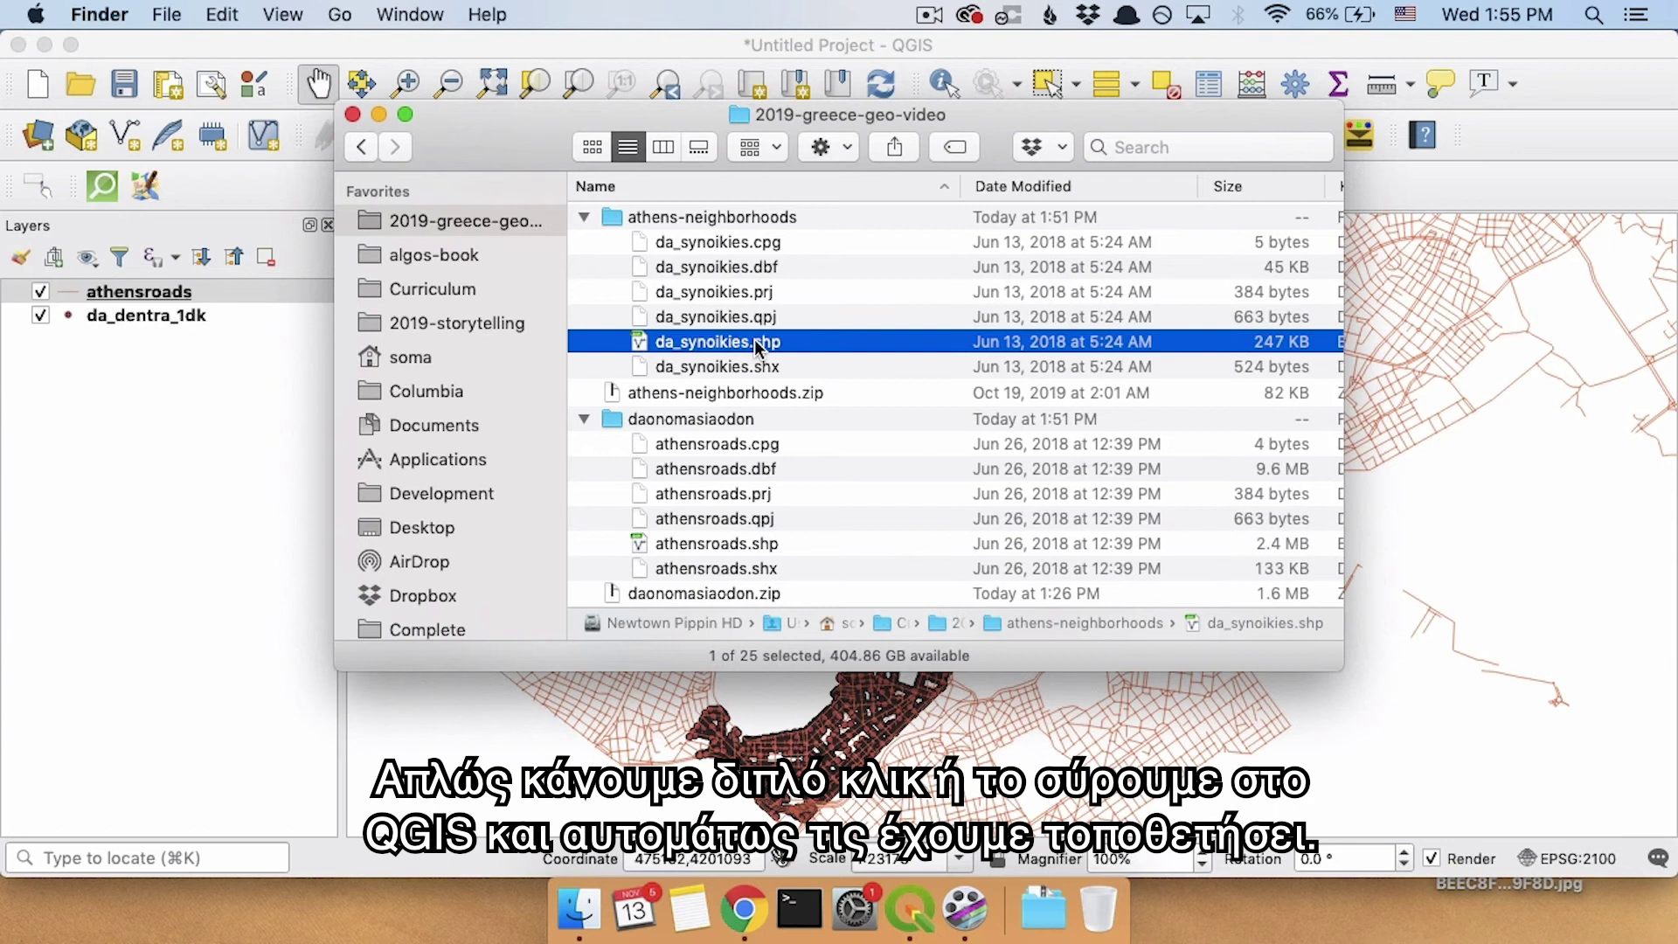
{"action": "left_click_drag", "start_coordinate": [753, 339], "coordinate": [180, 512]}
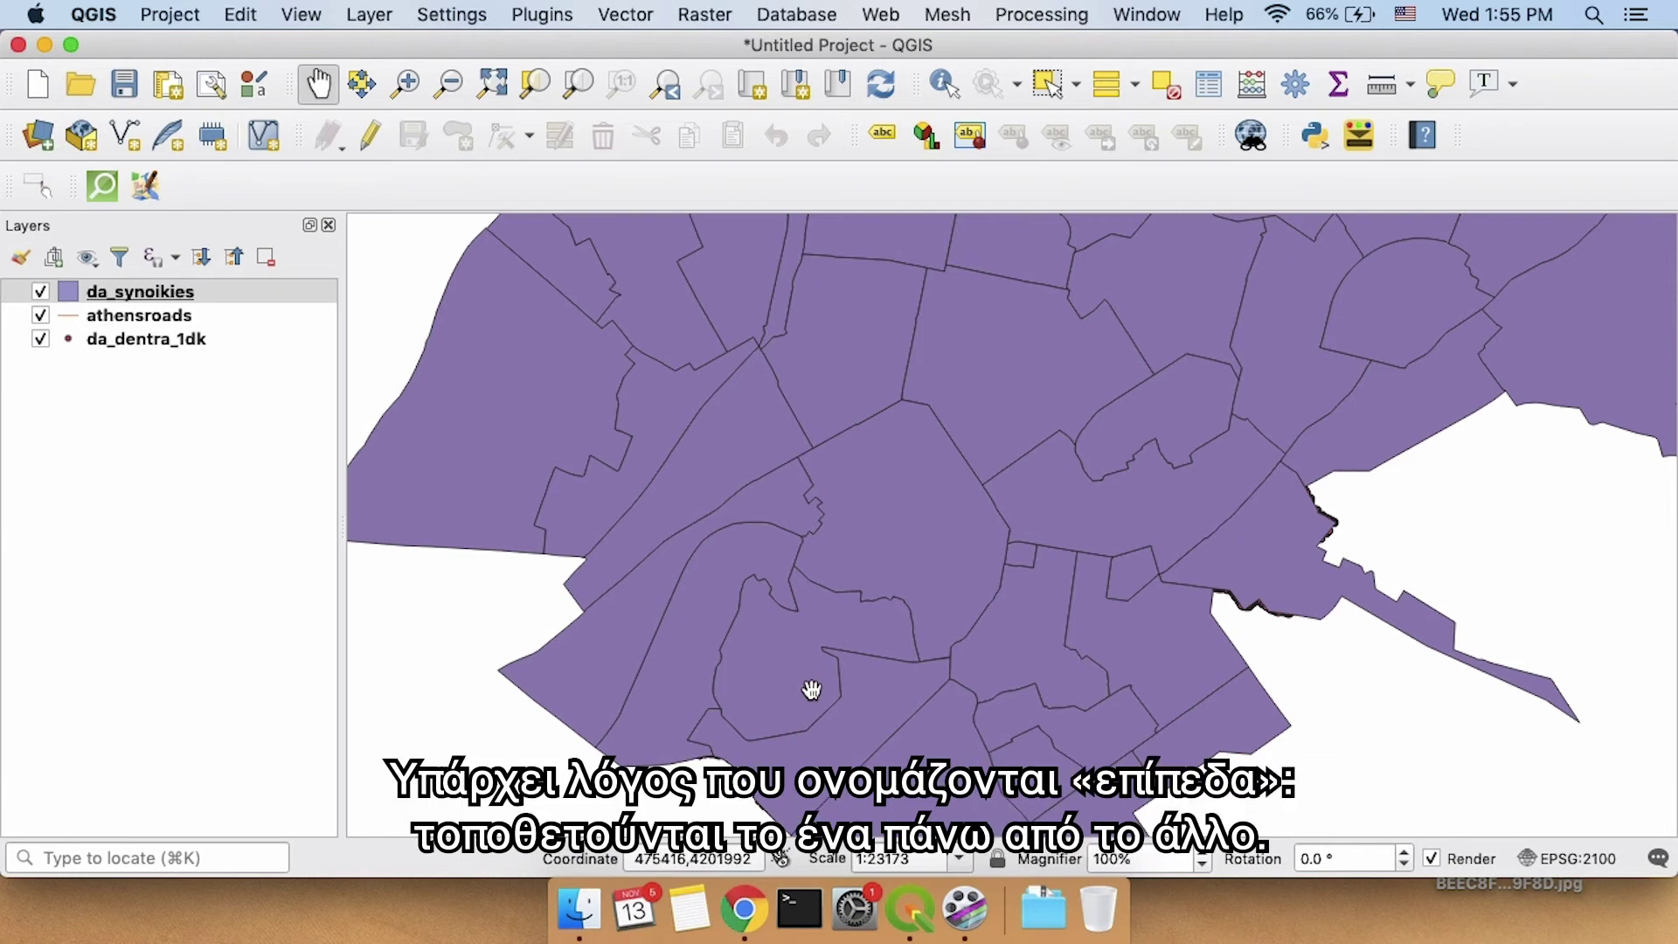
Check the athensroads, da_dentra_1dk and da_synoikies layers in turn in the Layers panel.
{"action": "left_click", "coordinate": [154, 319]}
{"action": "left_click", "coordinate": [180, 332]}
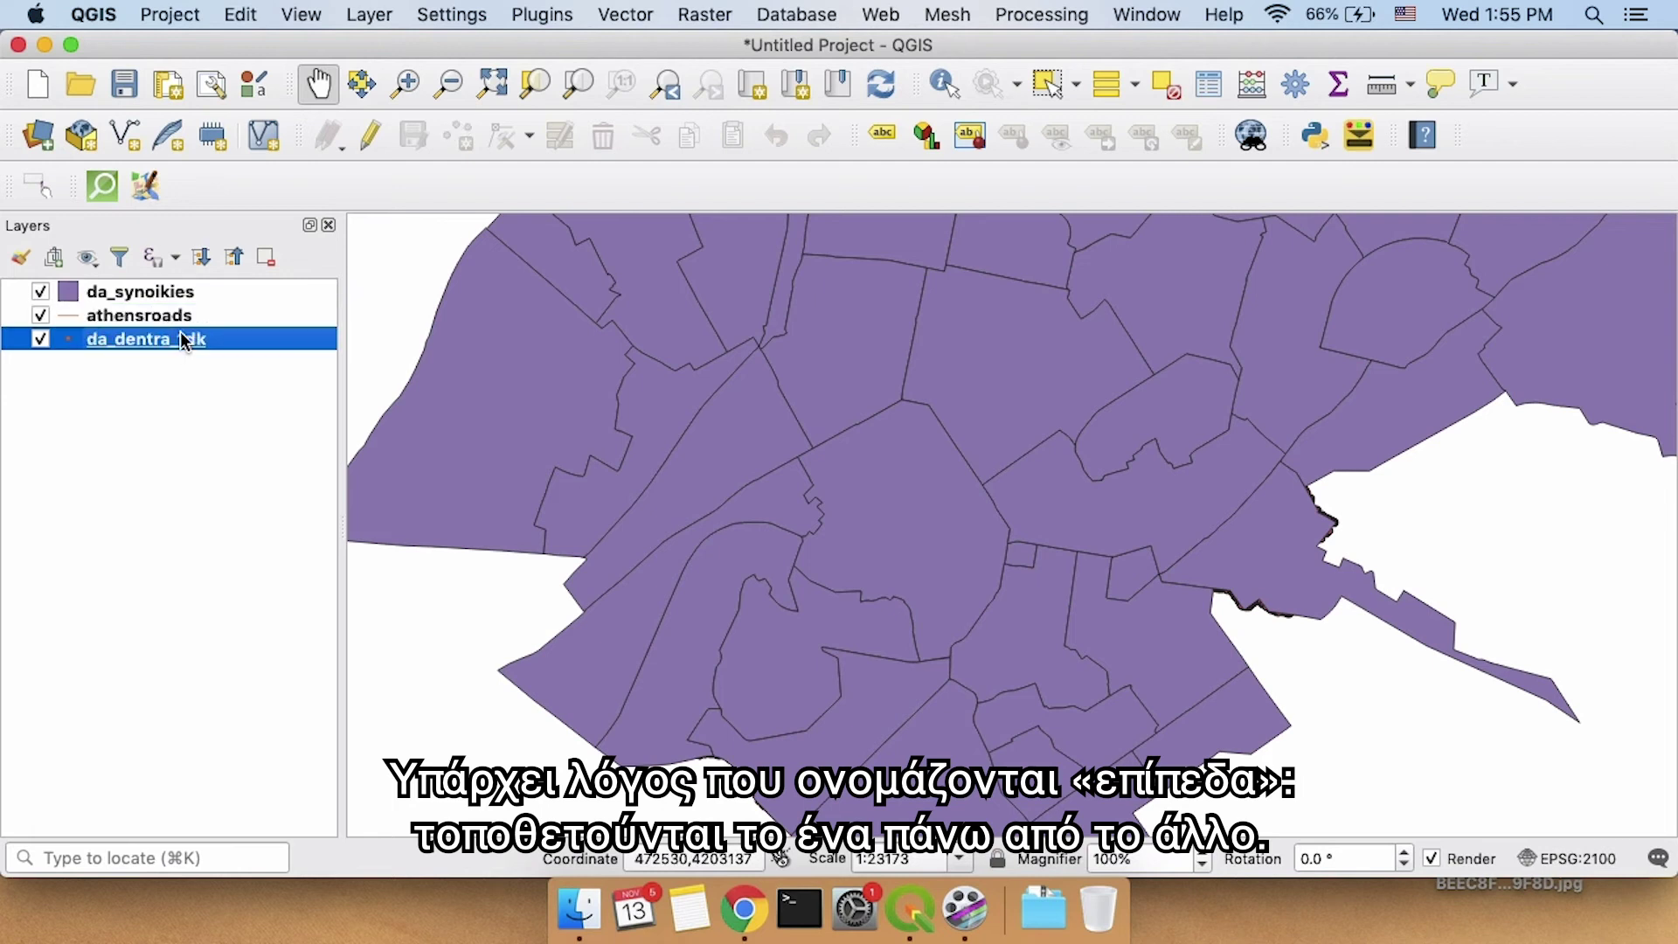
{"action": "left_click", "coordinate": [201, 319]}
{"action": "left_click", "coordinate": [232, 291]}
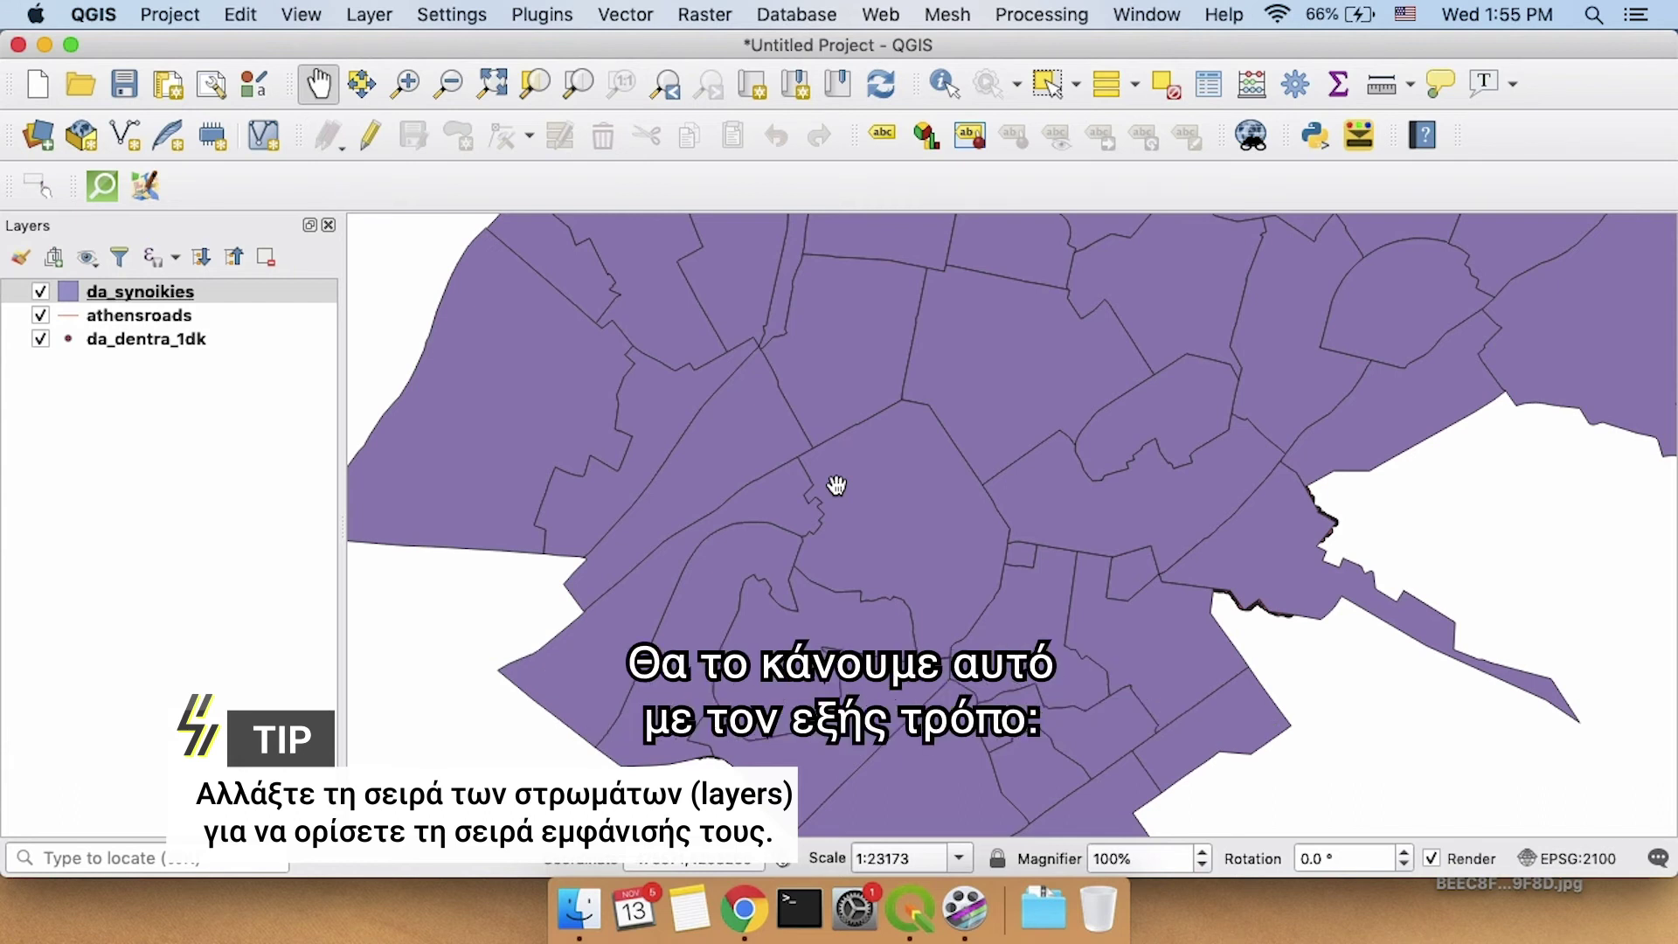
Drag da_synoikies to the bottom and athensroads below da_dentra_1dk so trees draw on top.
{"action": "left_click", "coordinate": [166, 293]}
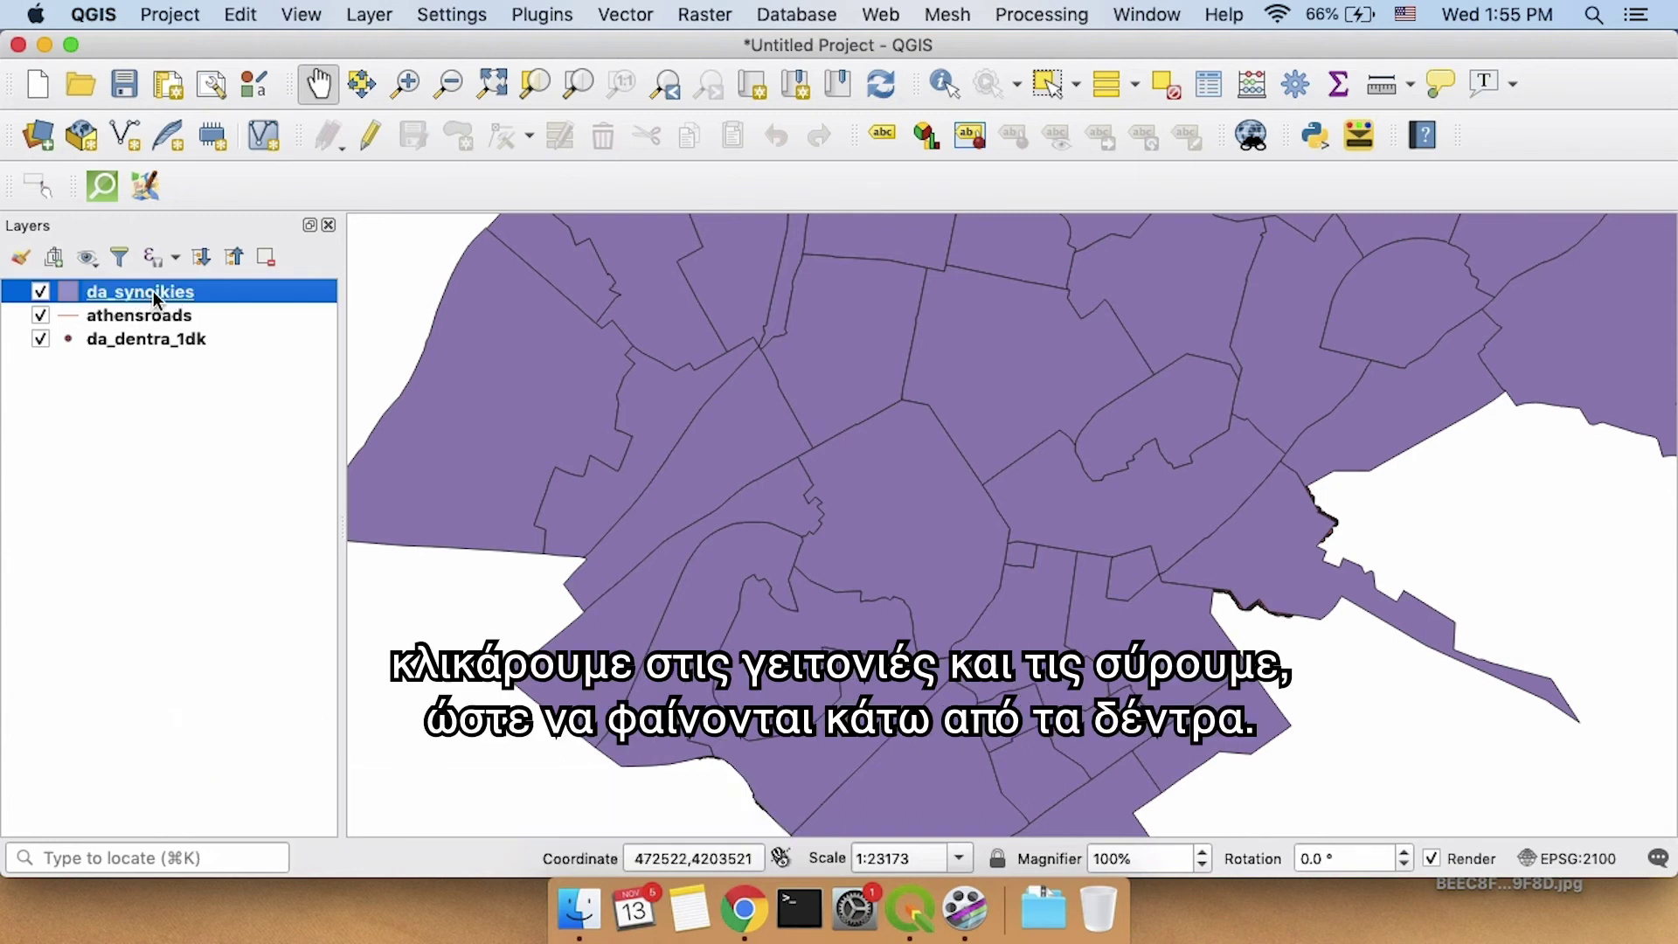
{"action": "left_click_drag", "start_coordinate": [154, 291], "coordinate": [160, 350]}
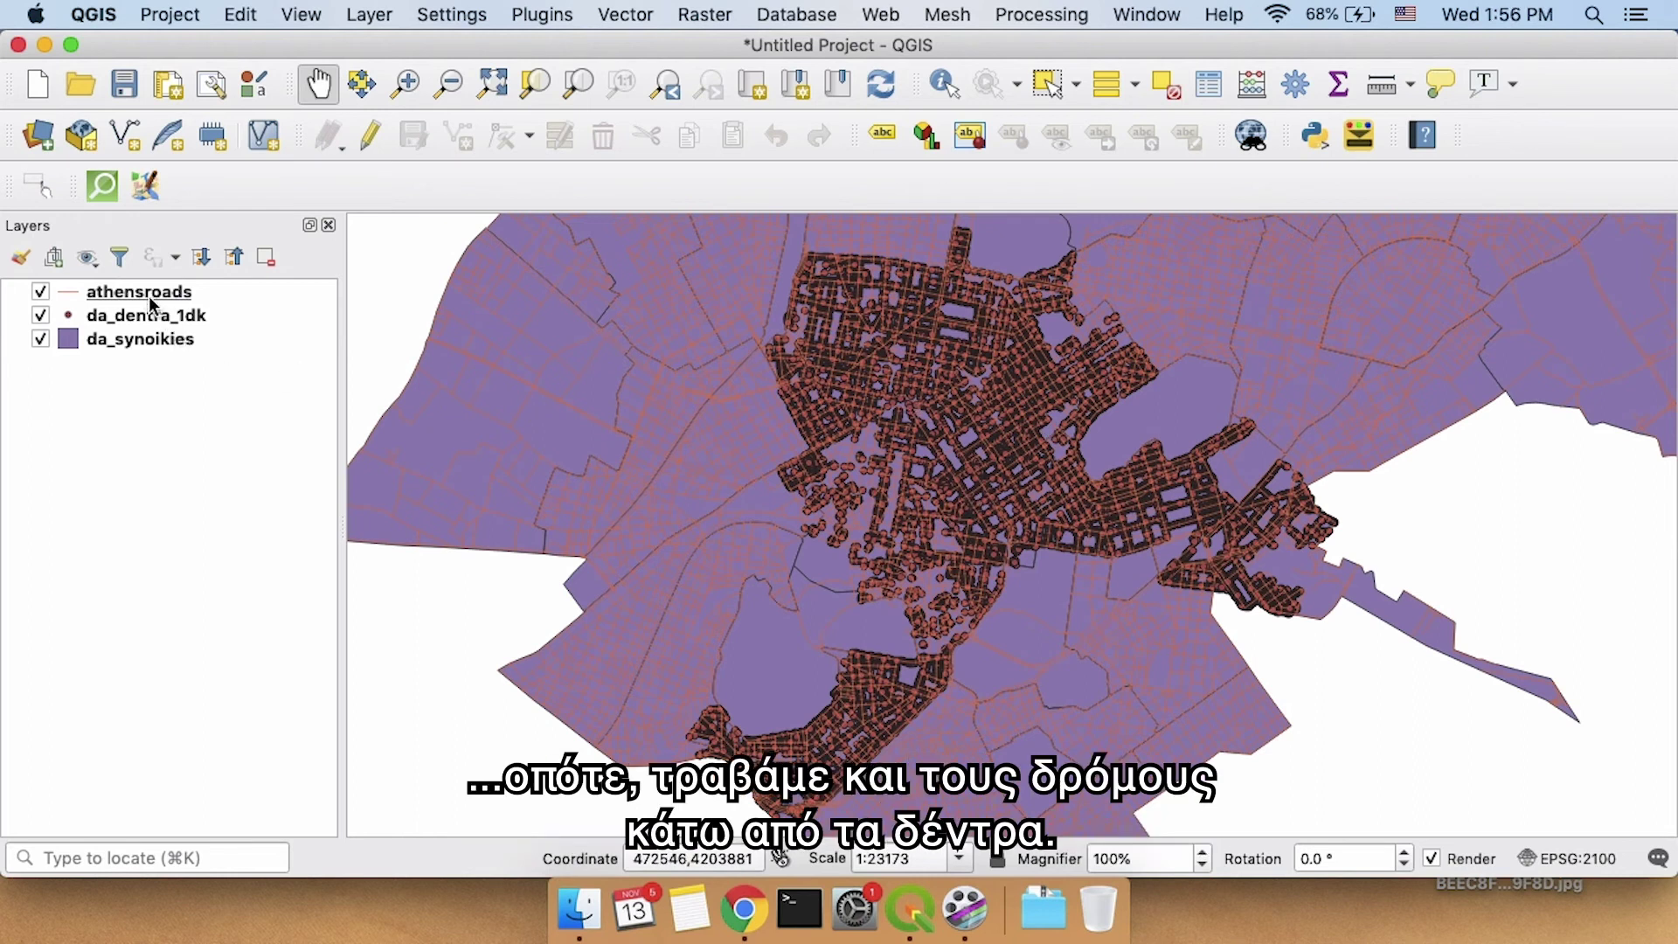
{"action": "left_click_drag", "start_coordinate": [145, 290], "coordinate": [151, 329]}
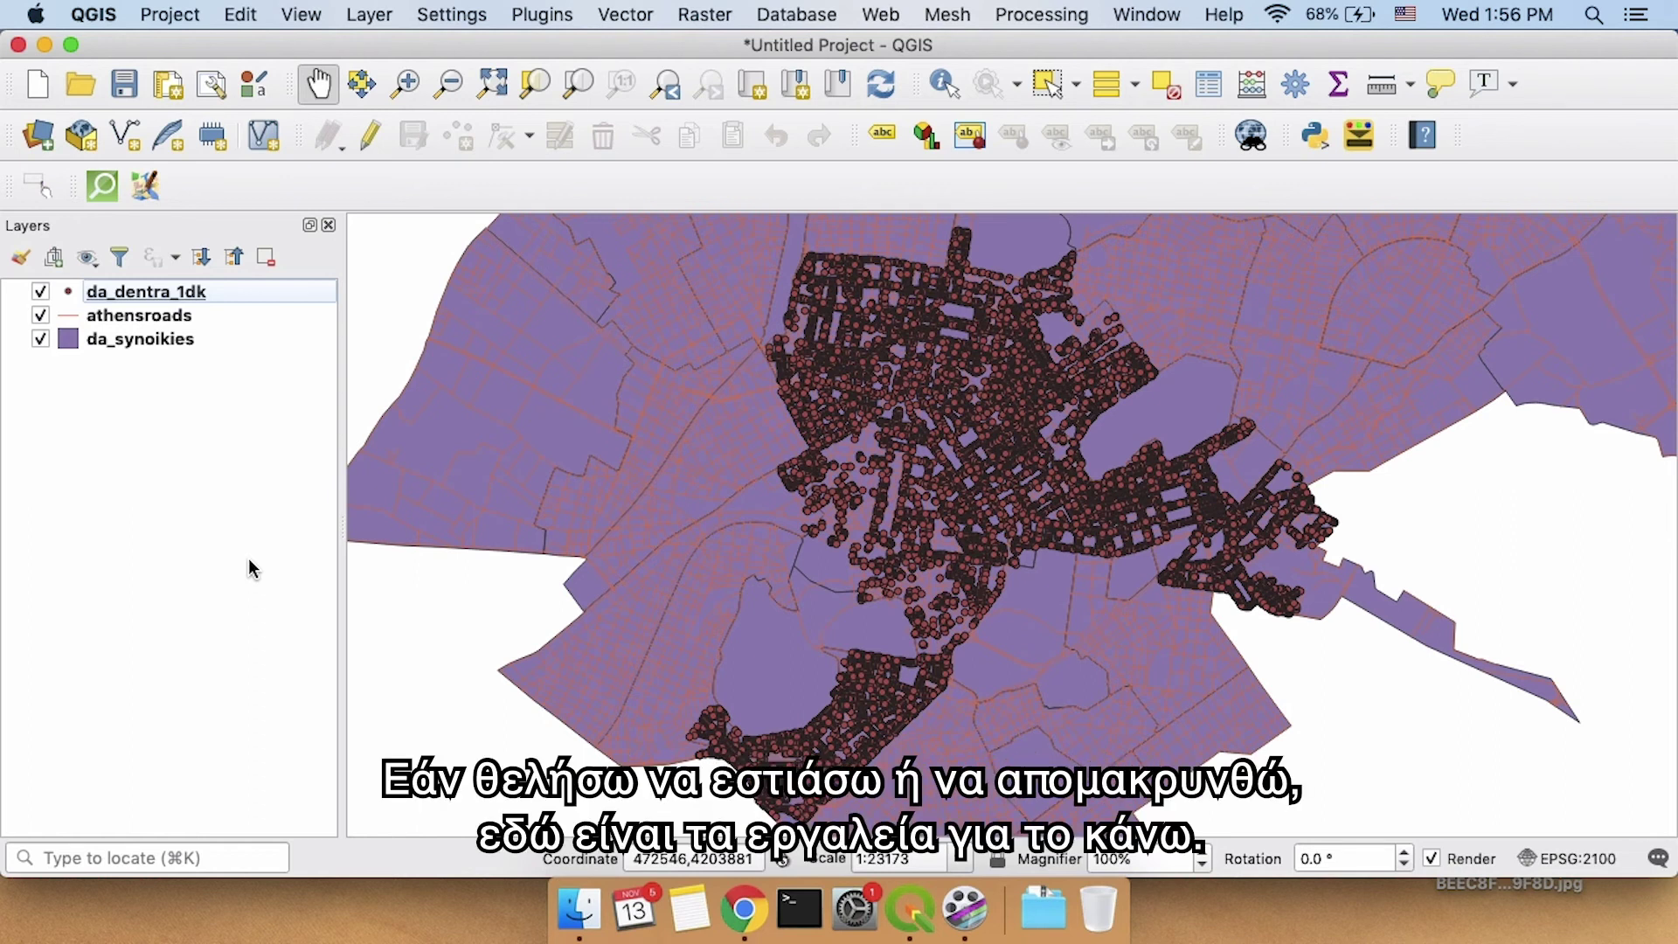
Zoom in step by step on the dense tree cluster to about 1:1448 scale.
{"action": "left_click", "coordinate": [248, 559]}
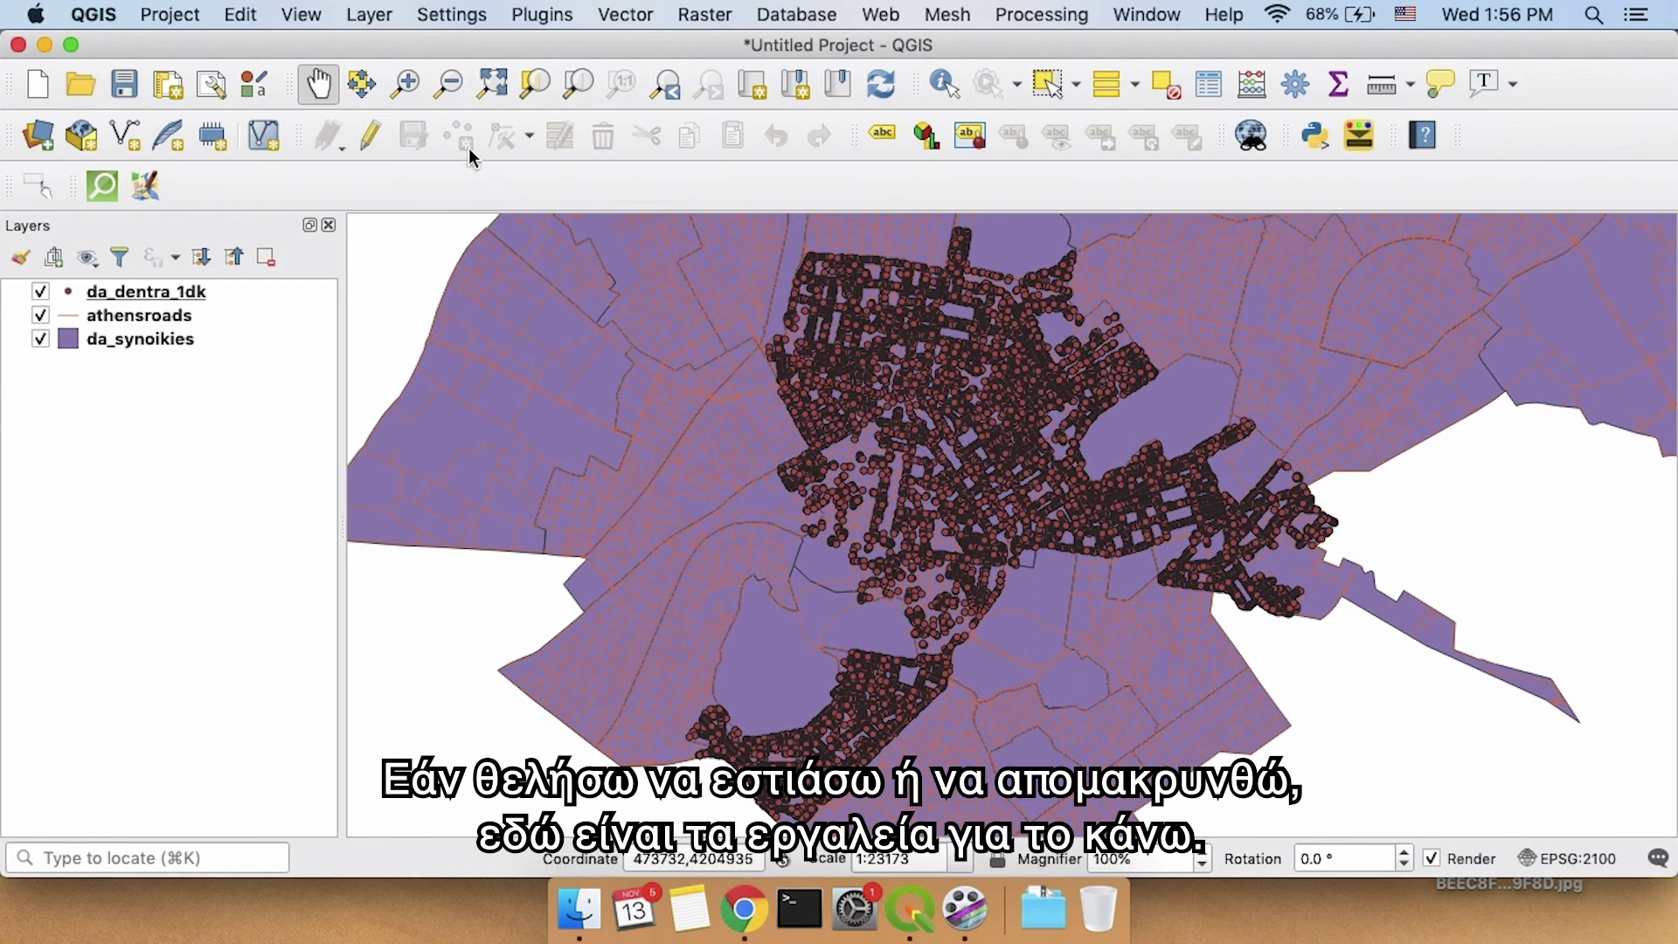
{"action": "left_click", "coordinate": [407, 87]}
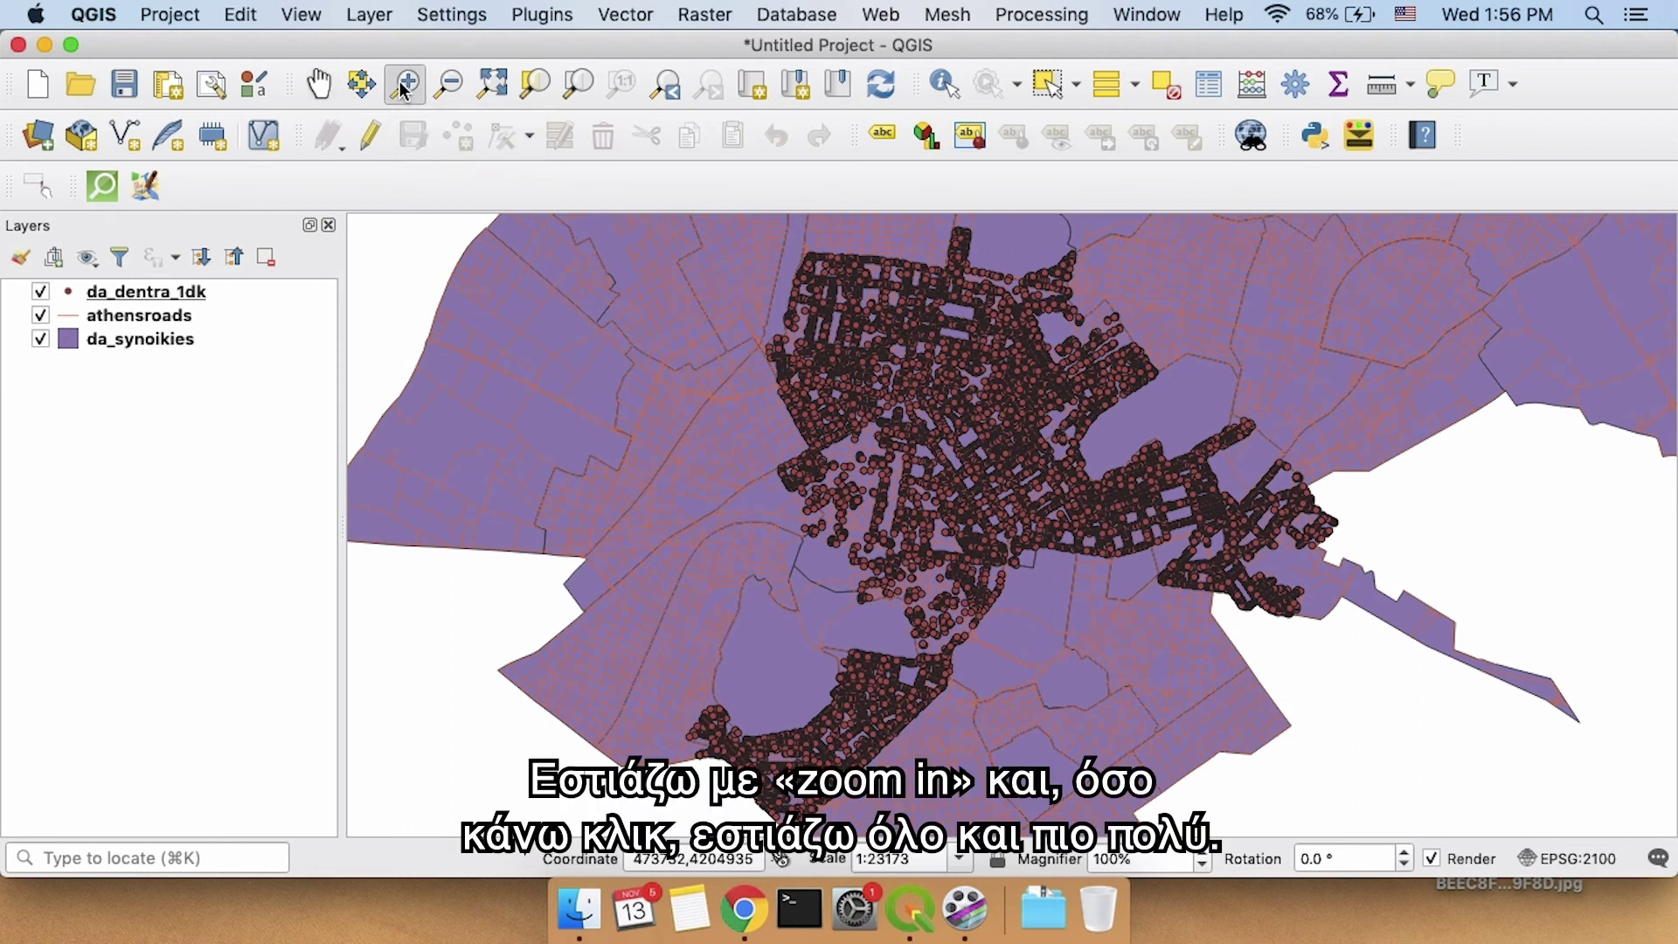
{"action": "left_click", "coordinate": [844, 374]}
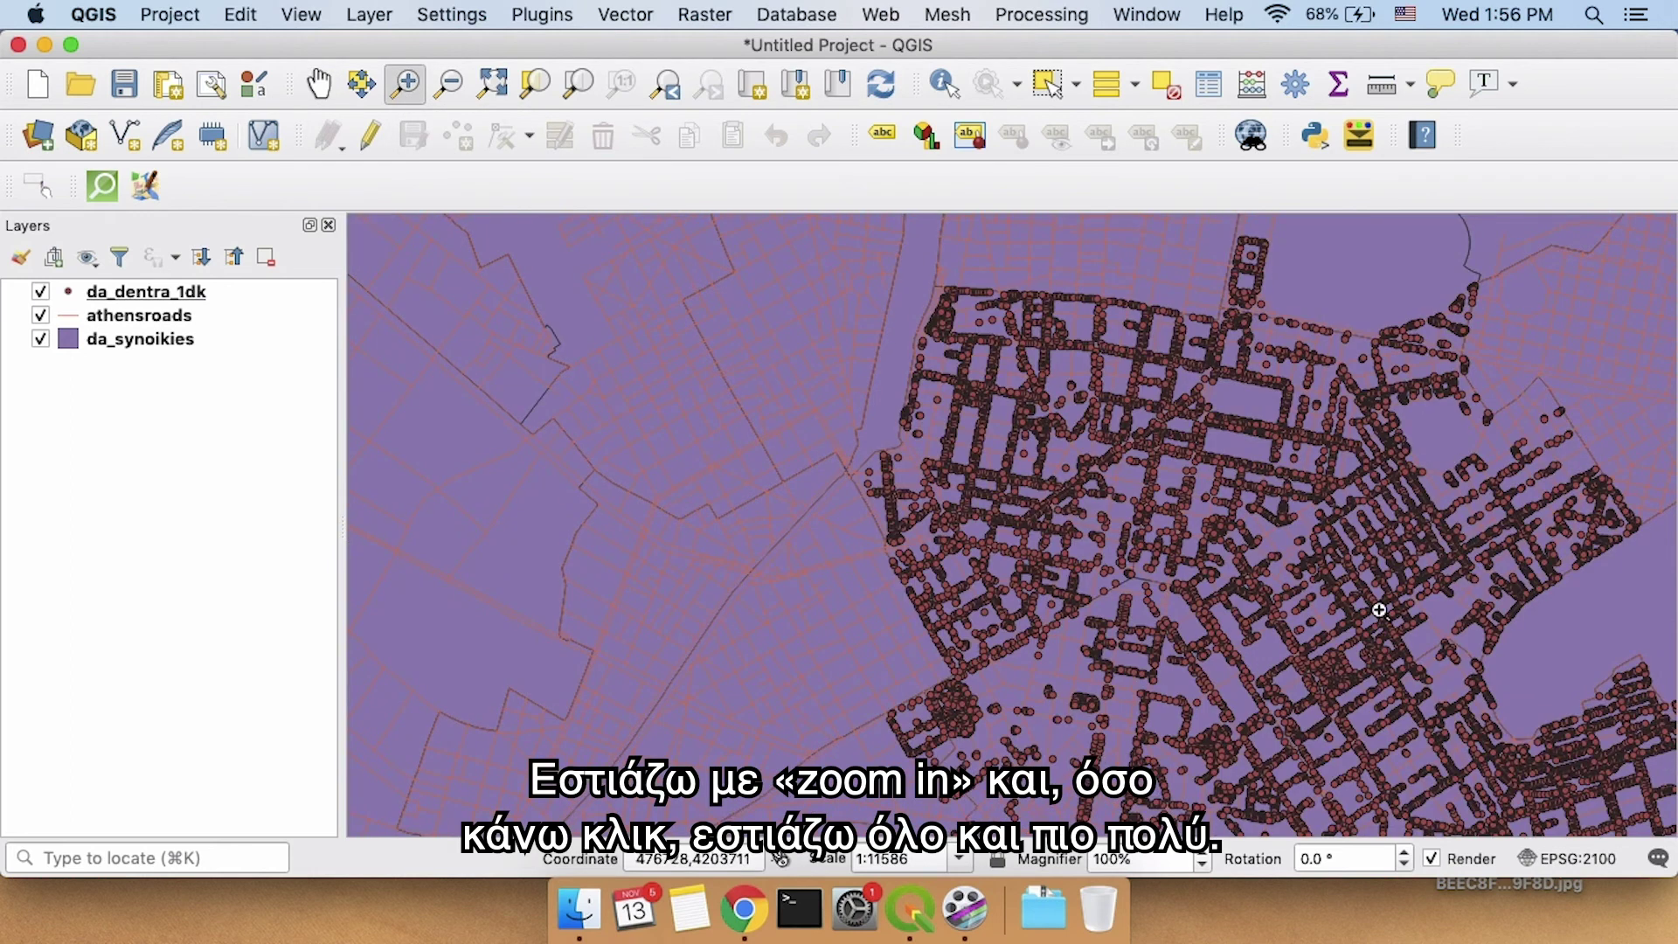
{"action": "left_click", "coordinate": [1383, 624]}
{"action": "left_click", "coordinate": [984, 491]}
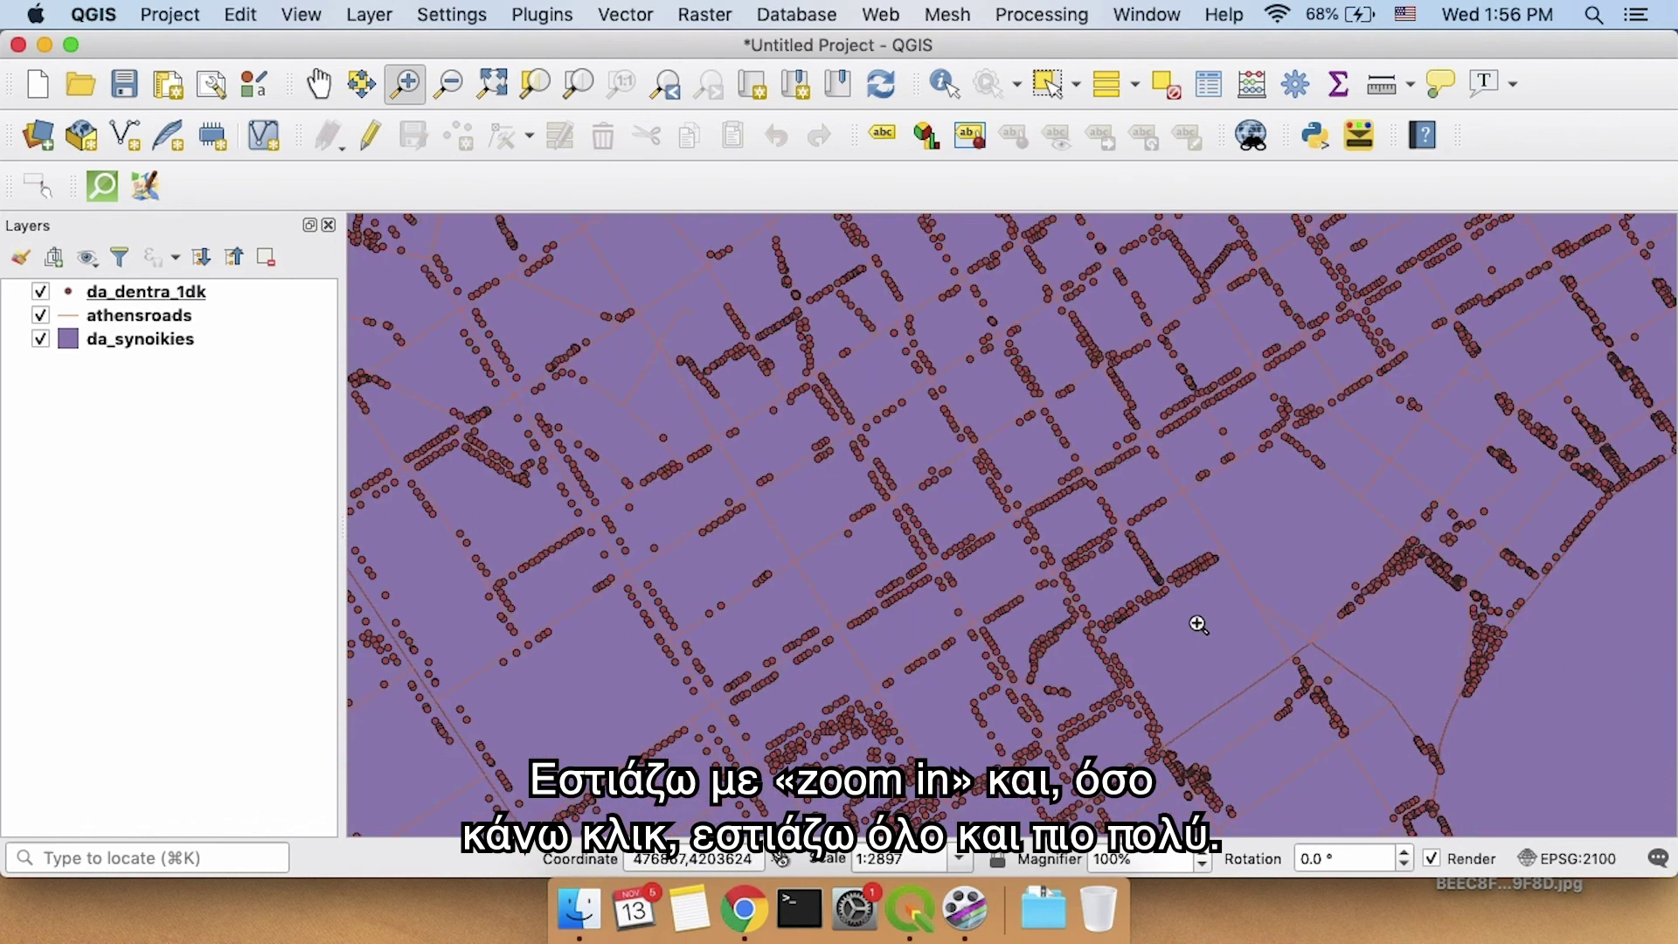
{"action": "left_click", "coordinate": [1010, 516]}
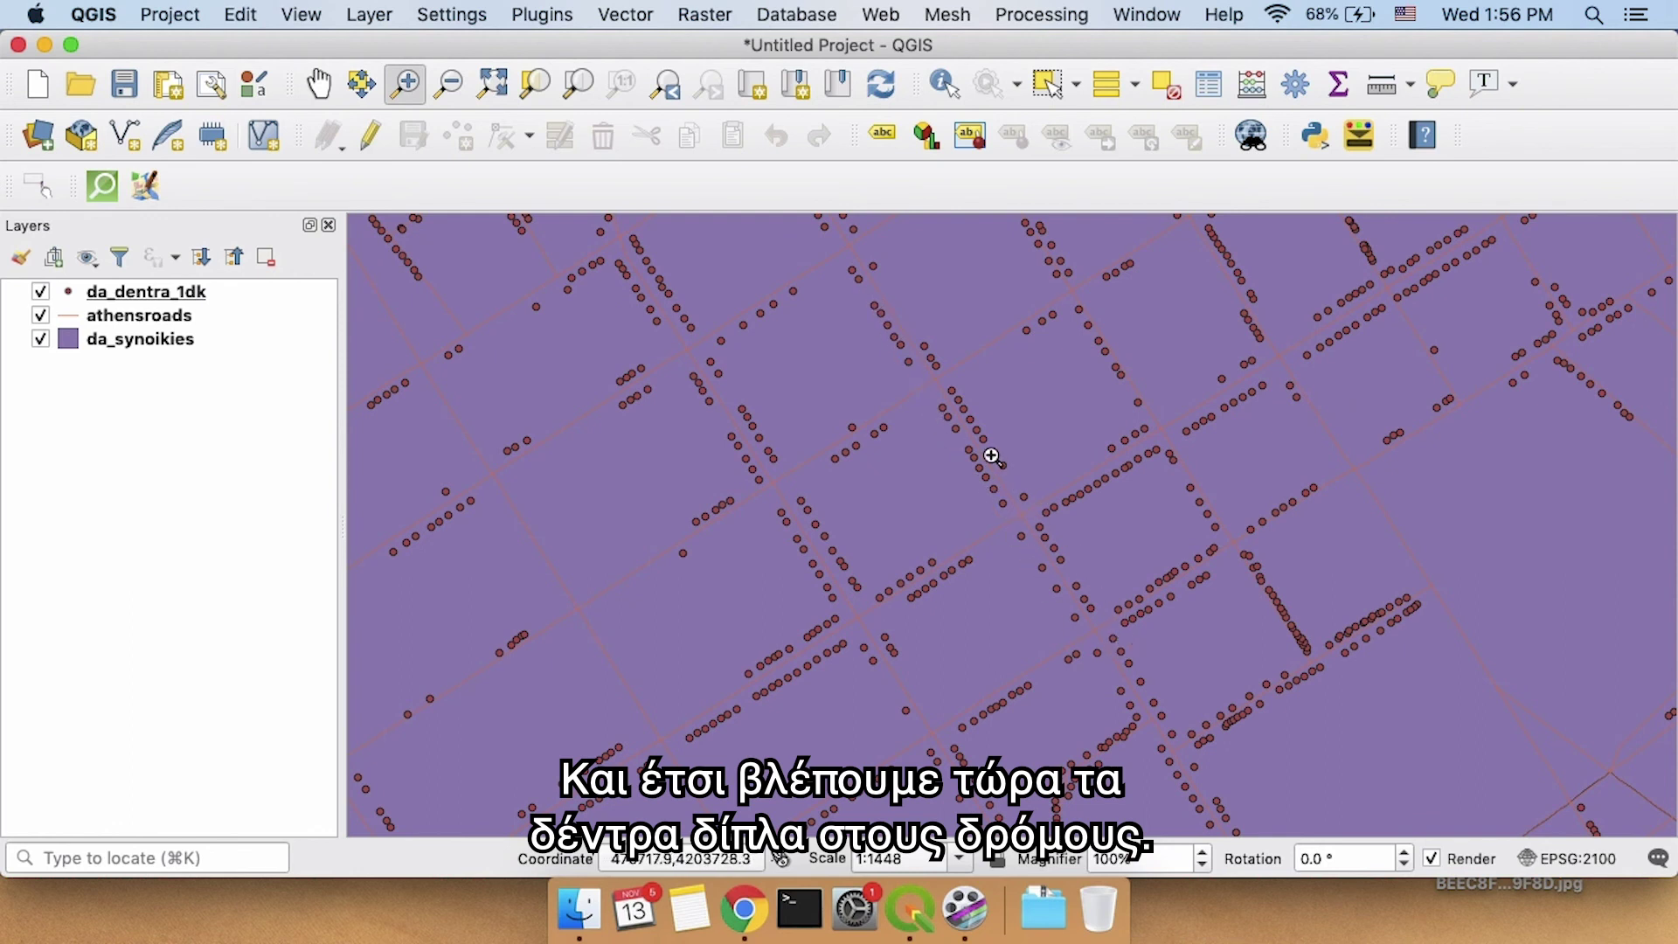
Zoom back out in several steps until the whole district is visible.
{"action": "left_click", "coordinate": [451, 84]}
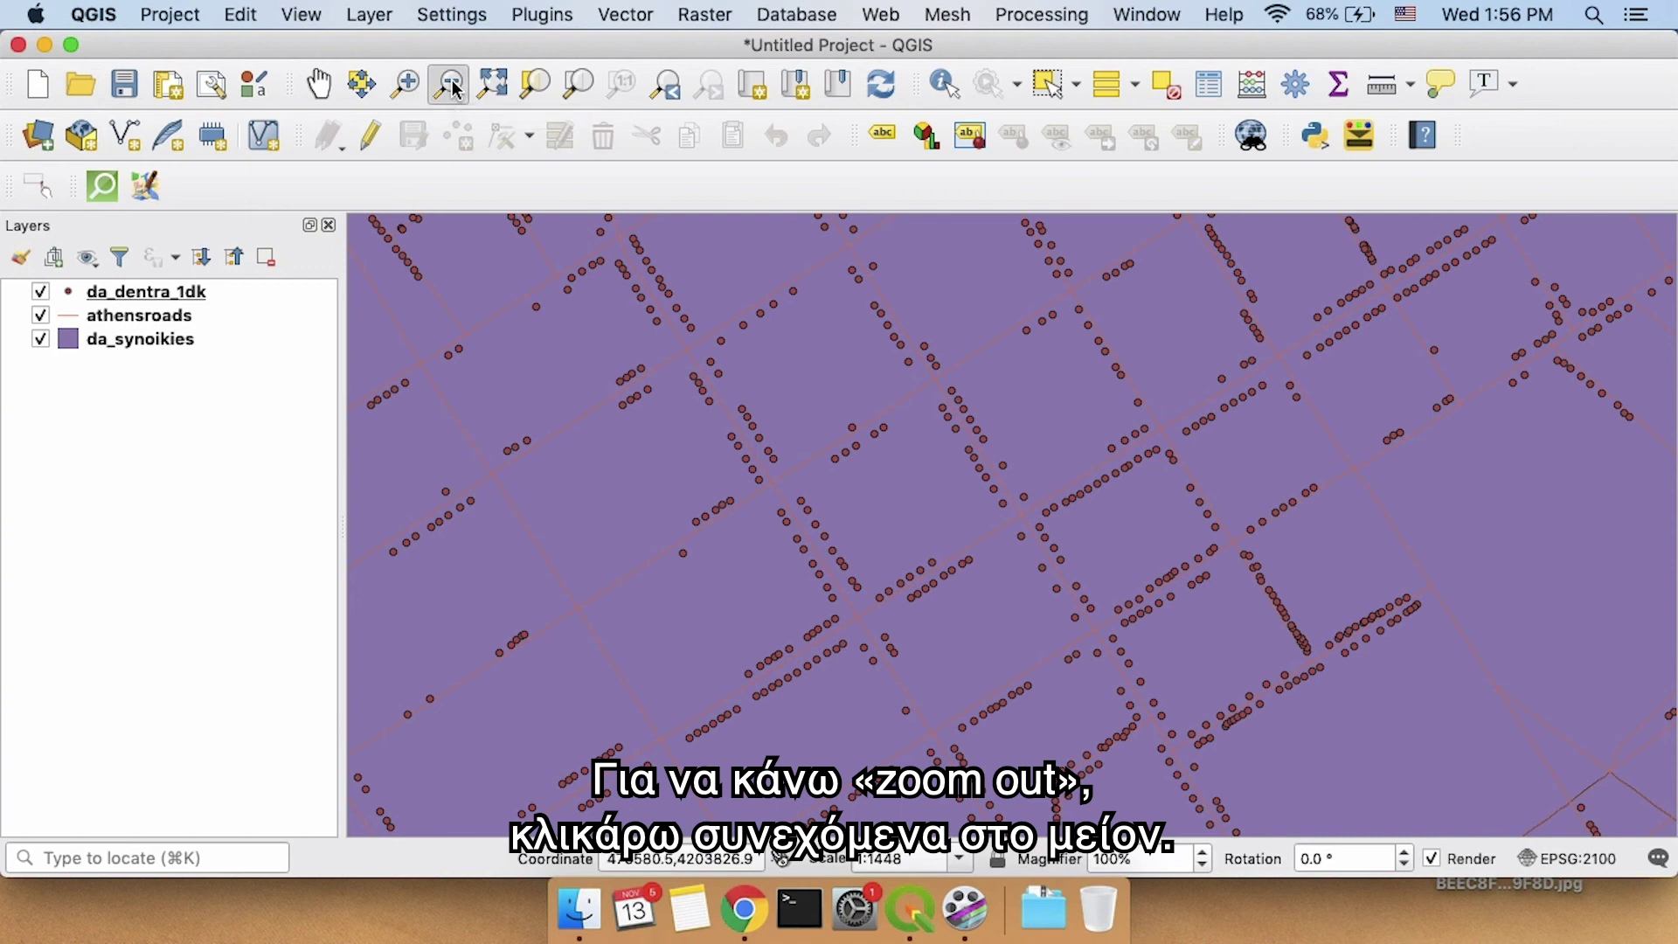
{"action": "left_click", "coordinate": [1028, 424]}
{"action": "left_click", "coordinate": [764, 487]}
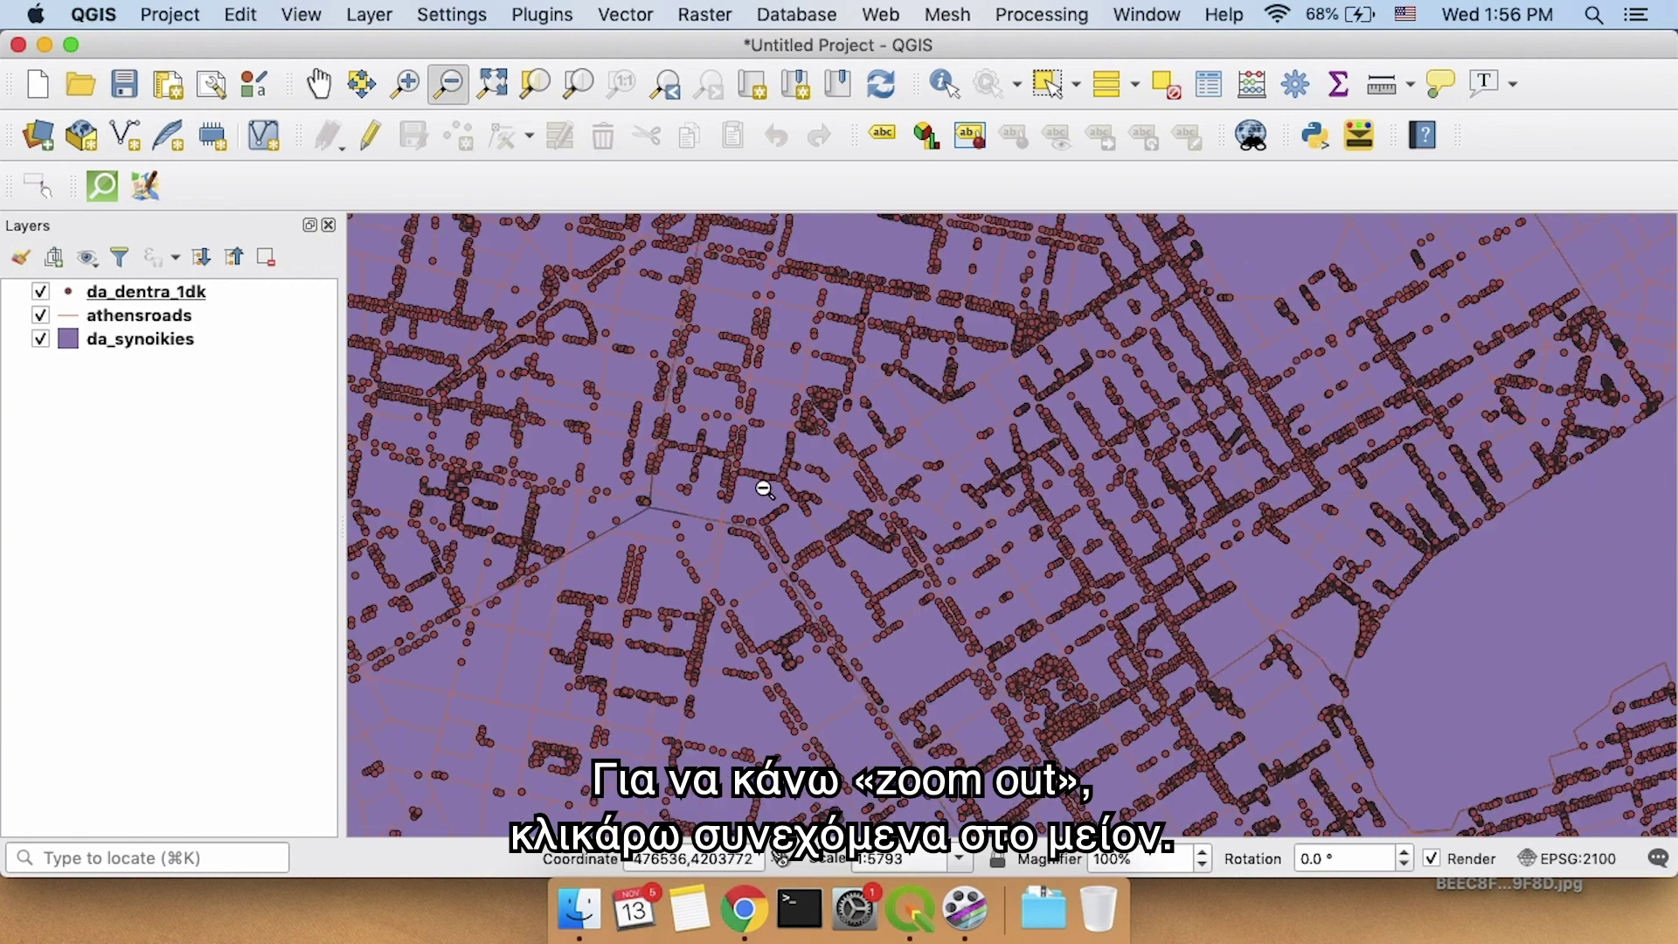
{"action": "left_click", "coordinate": [927, 515]}
{"action": "left_click", "coordinate": [811, 584]}
{"action": "left_click", "coordinate": [1050, 665]}
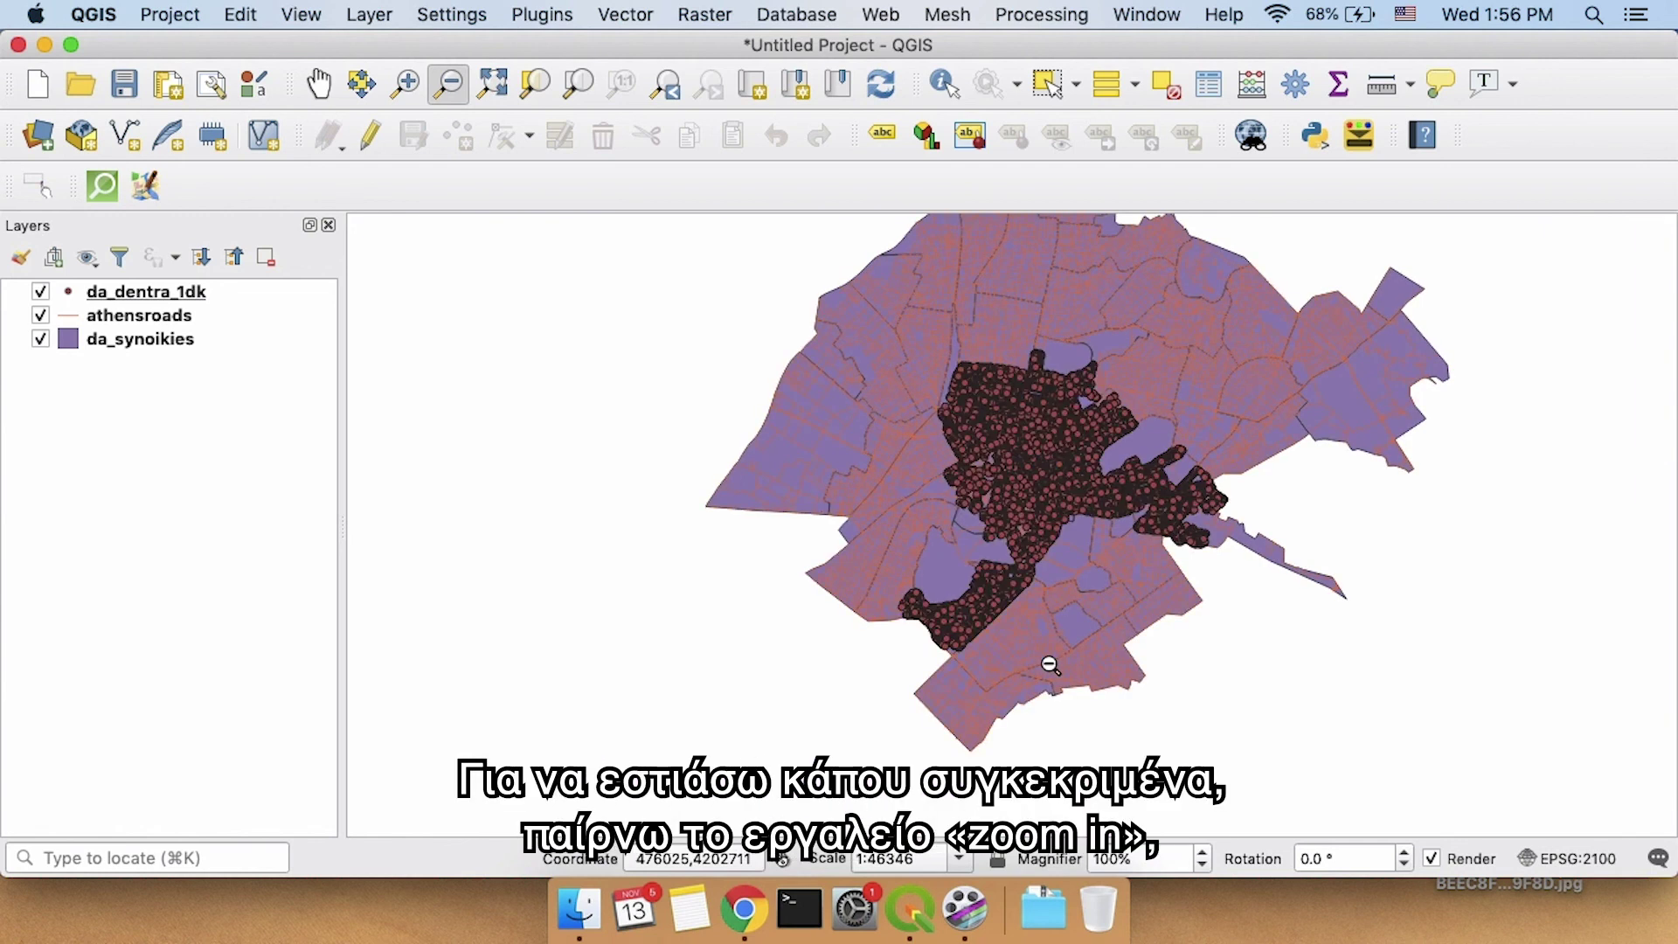
Drag zoom rectangles into the north-west tree cluster, then a smaller block of trees.
{"action": "left_click", "coordinate": [403, 85]}
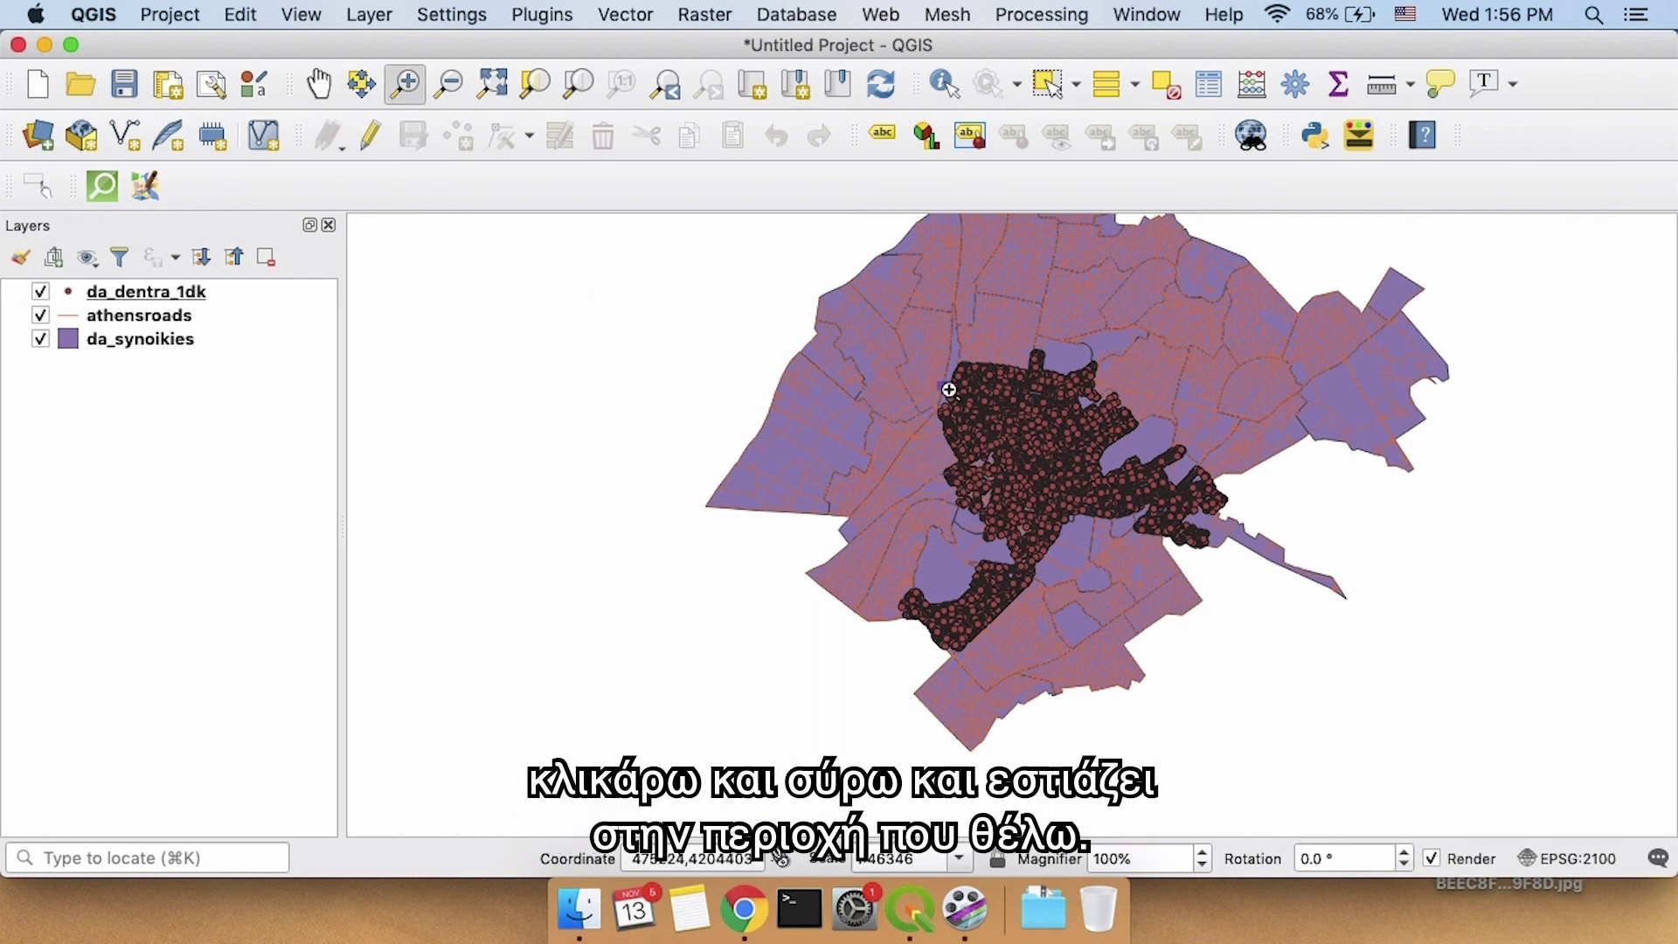
{"action": "left_click_drag", "start_coordinate": [938, 382], "coordinate": [1117, 490]}
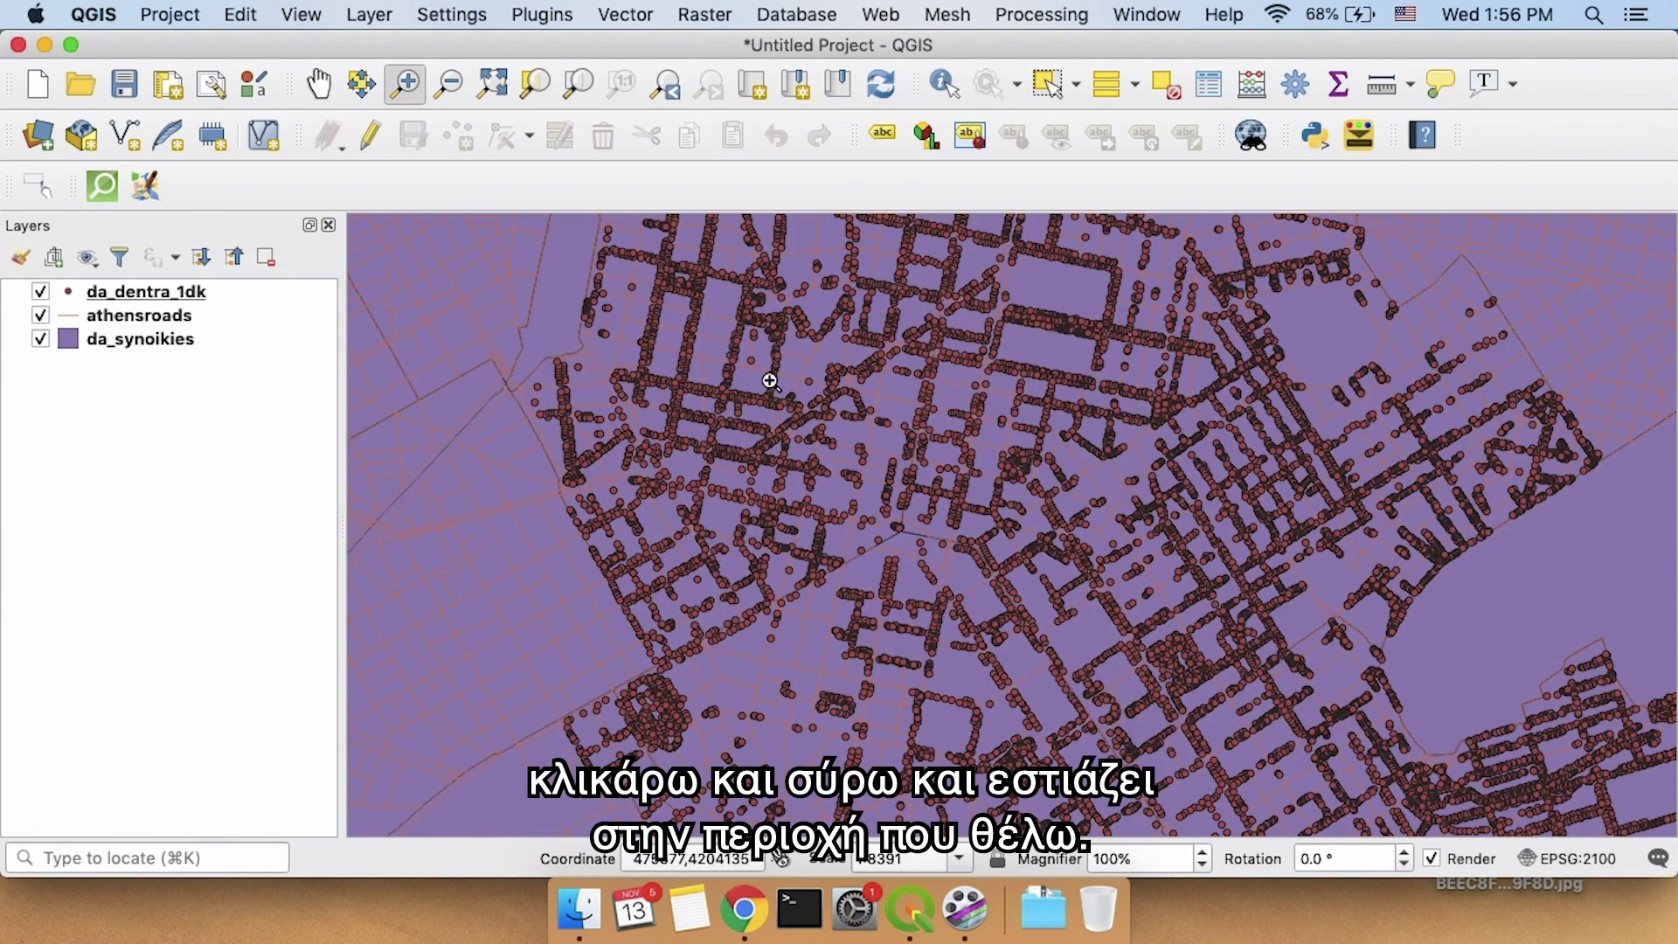
{"action": "left_click_drag", "start_coordinate": [768, 382], "coordinate": [1080, 583]}
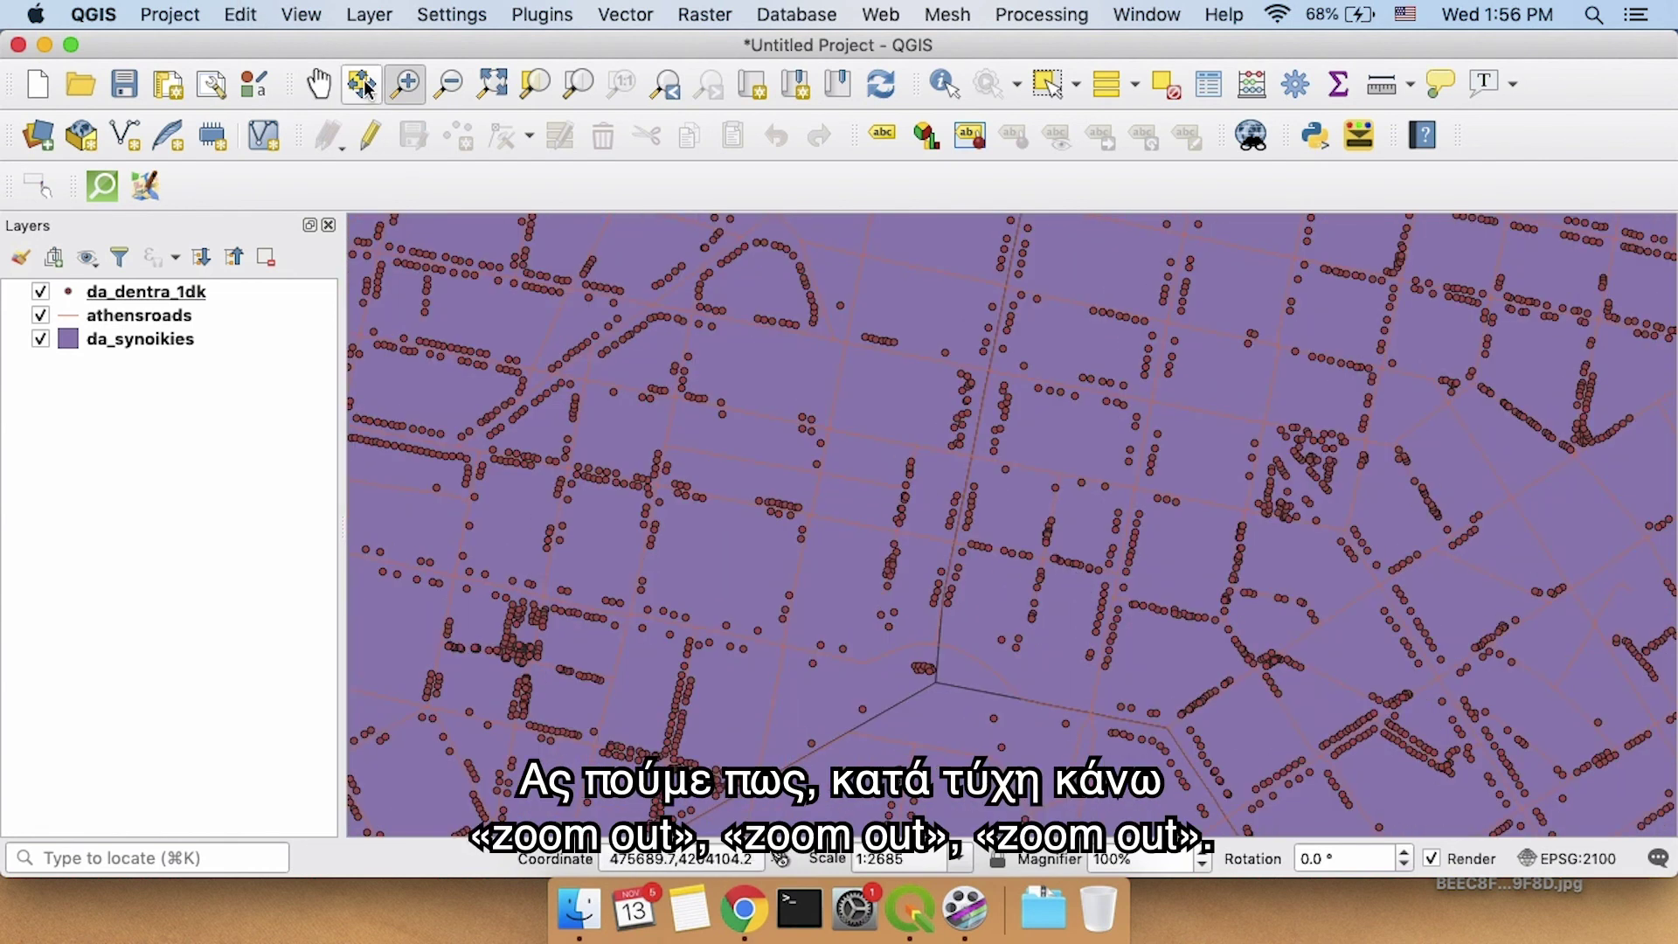
Zoom far out to about 1:171848 so Athens is a small patch.
{"action": "left_click", "coordinate": [448, 83]}
{"action": "left_click", "coordinate": [848, 399]}
{"action": "left_click", "coordinate": [846, 449]}
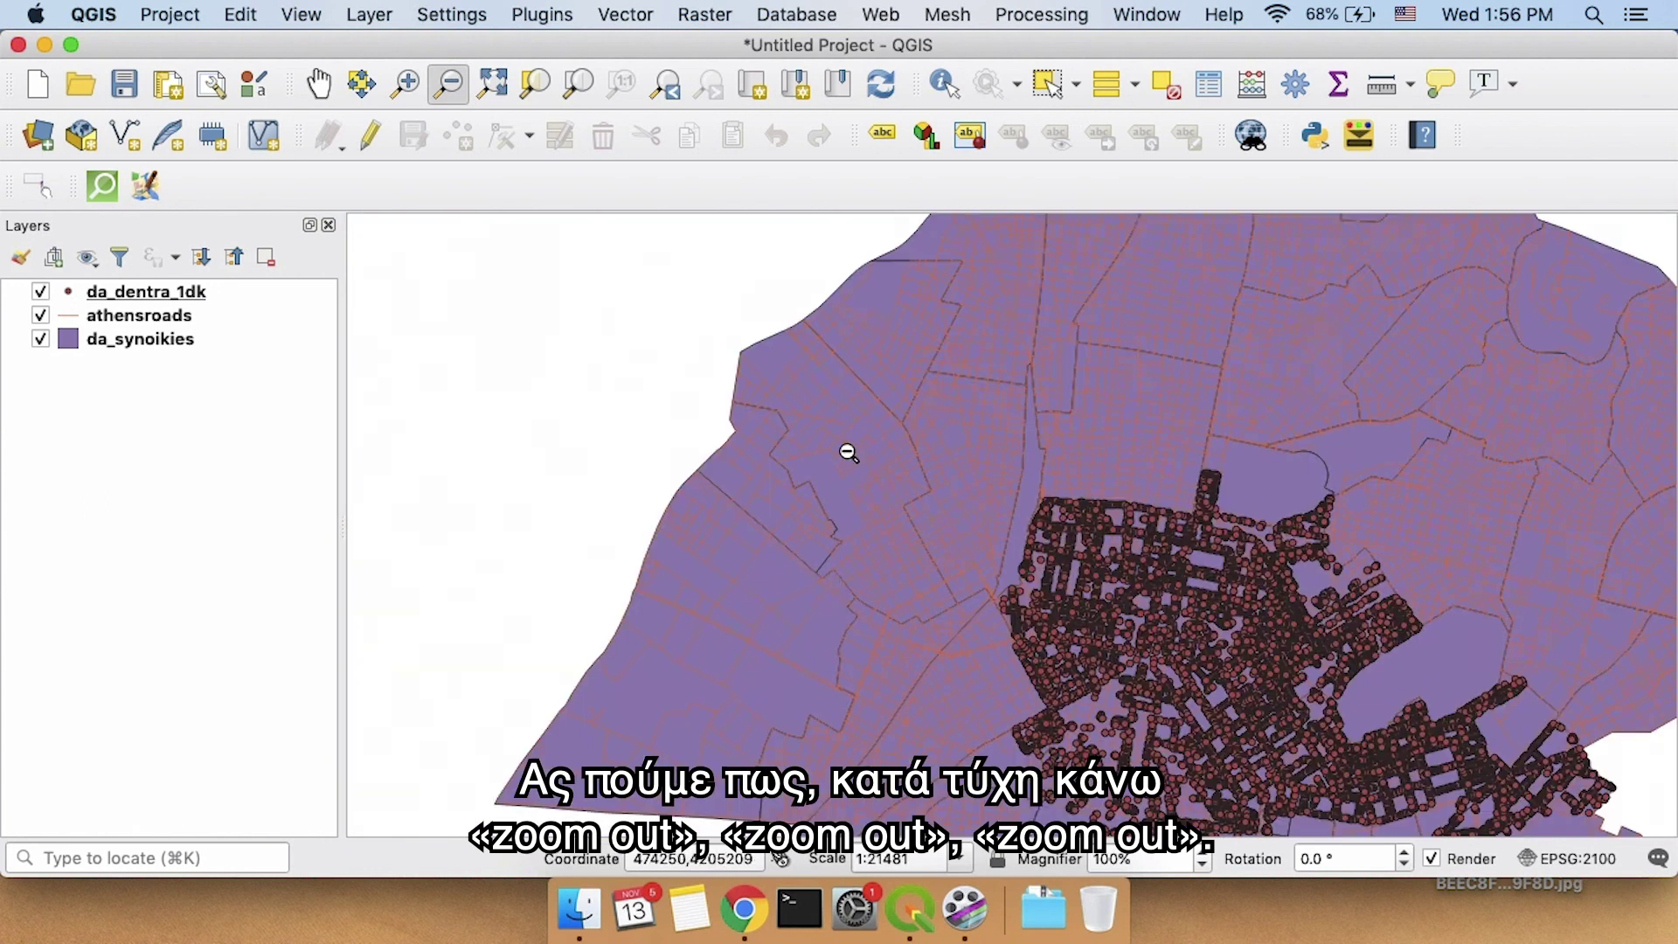
{"action": "left_click", "coordinate": [831, 585]}
{"action": "left_click", "coordinate": [831, 585]}
{"action": "left_click", "coordinate": [831, 585]}
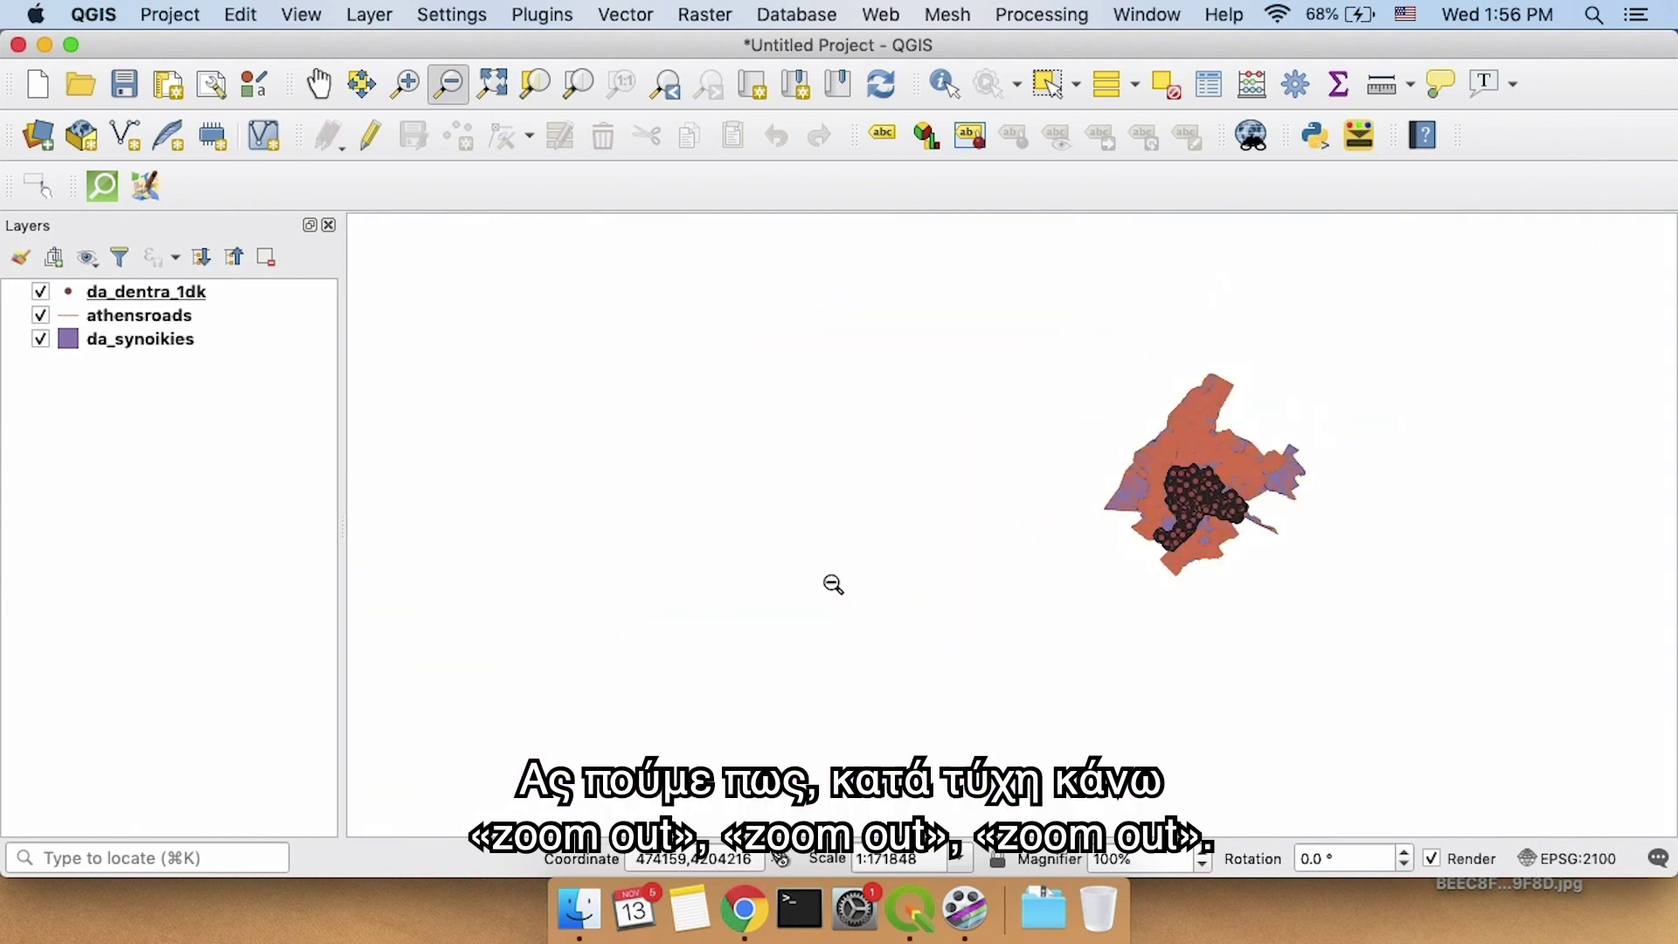
Zoom out to about 1:1374784 until the canvas is blank, then select da_dentra_1dk.
{"action": "left_click", "coordinate": [319, 83]}
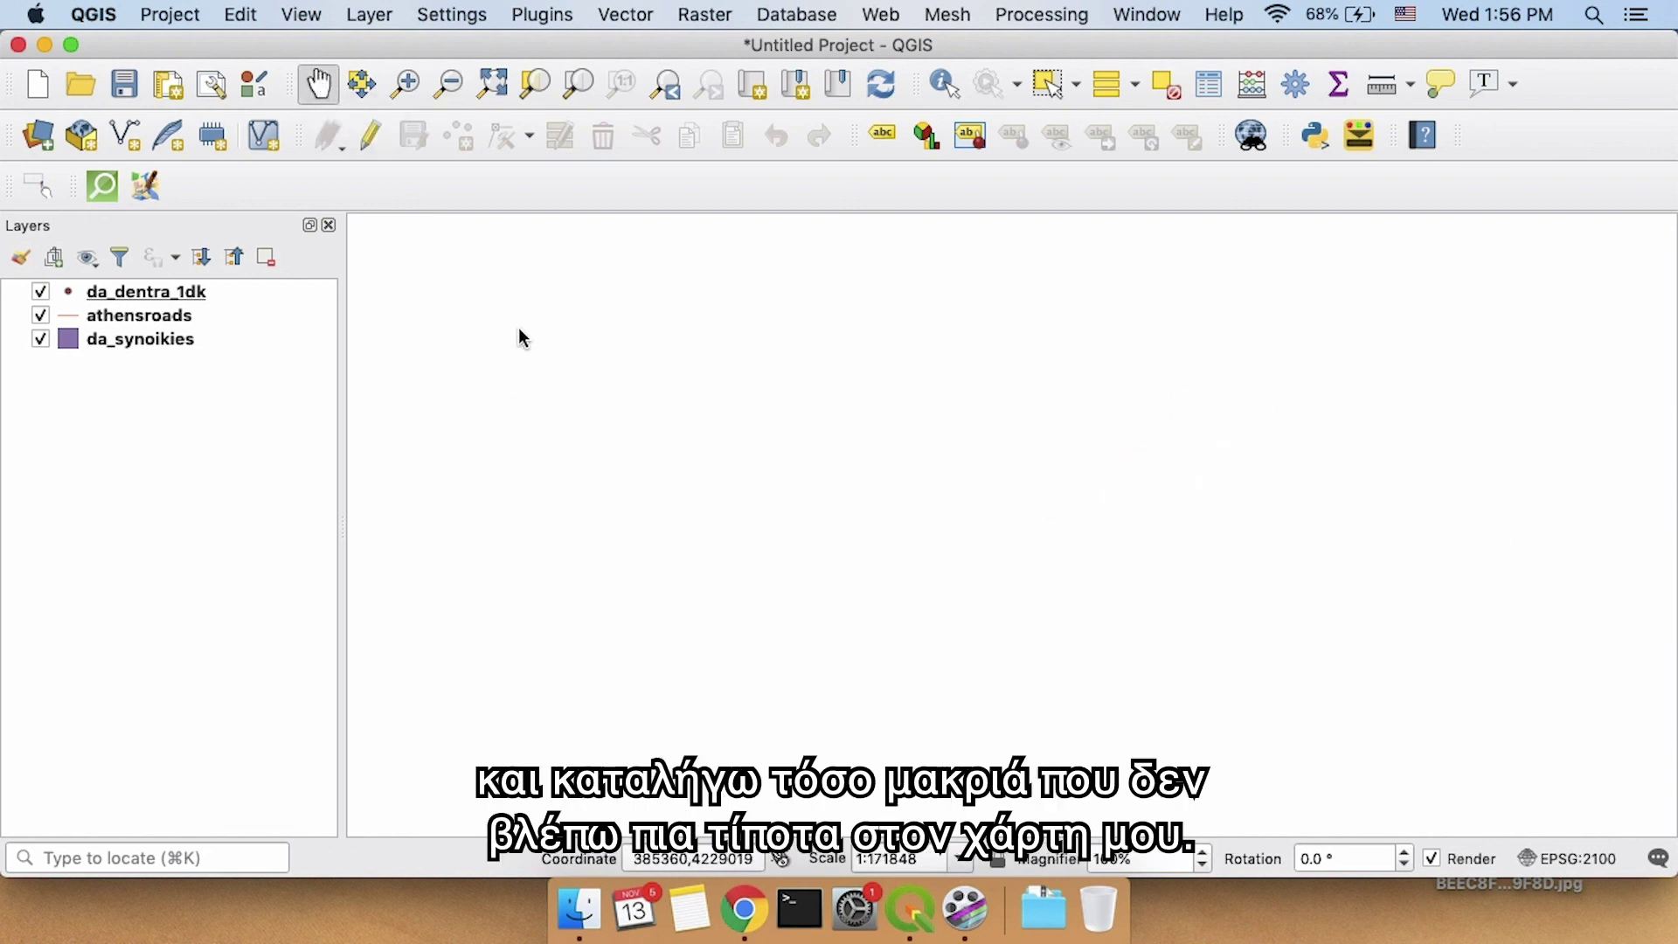
{"action": "left_click", "coordinate": [456, 95]}
{"action": "left_click", "coordinate": [495, 344]}
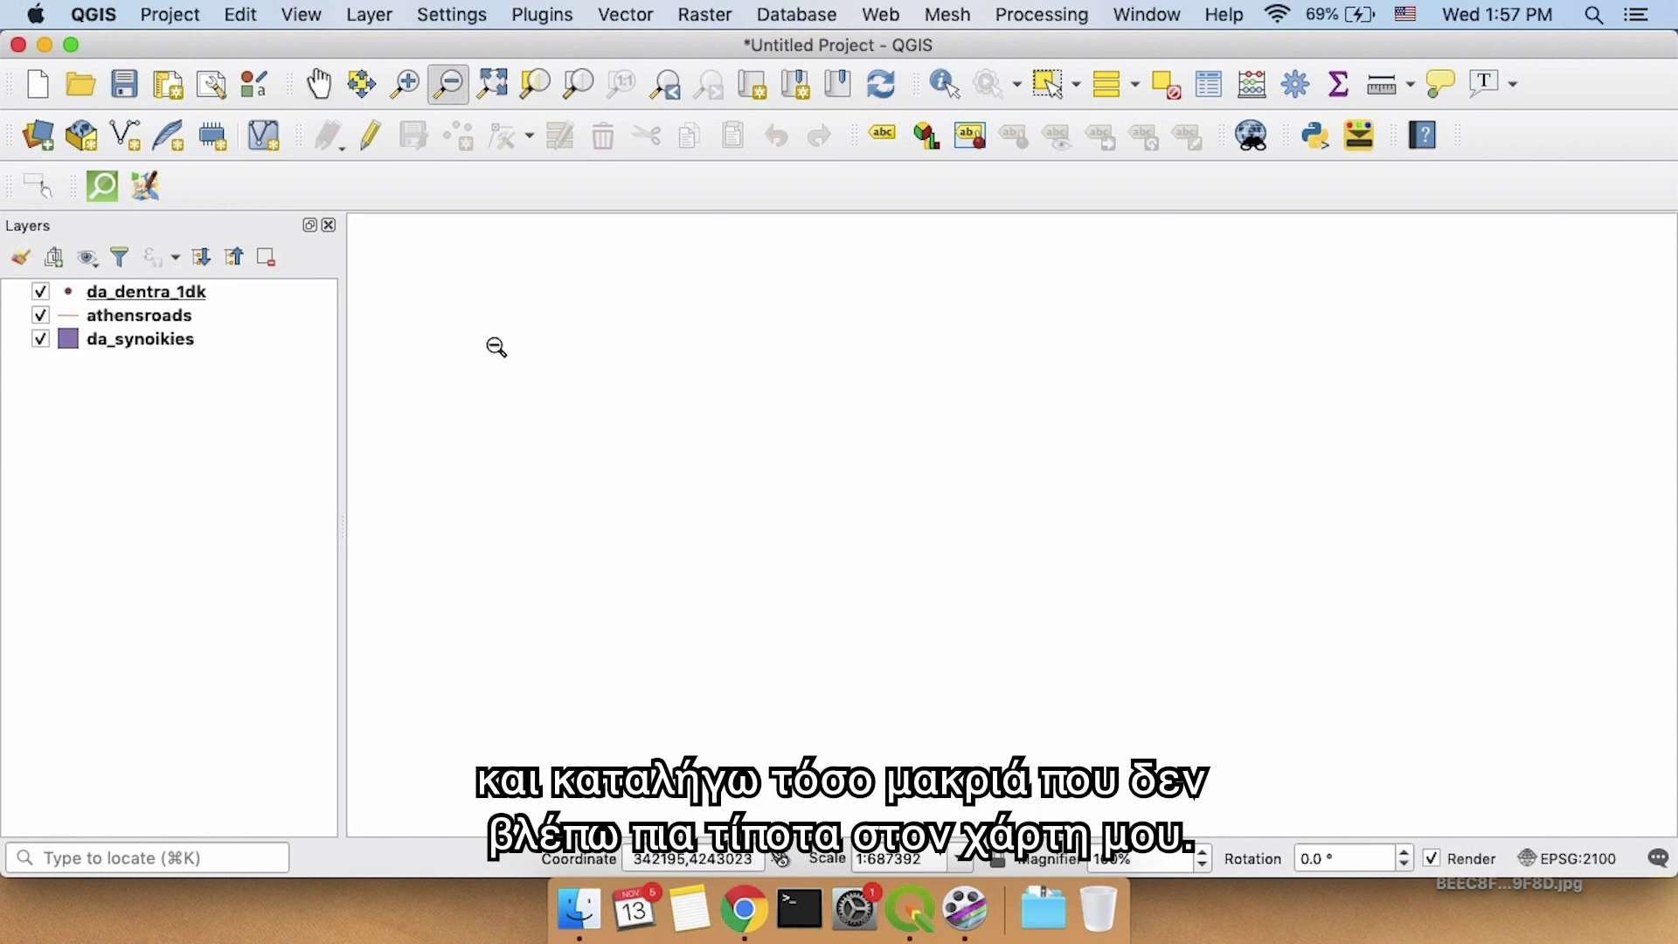
{"action": "left_click", "coordinate": [495, 344]}
{"action": "left_click", "coordinate": [319, 83]}
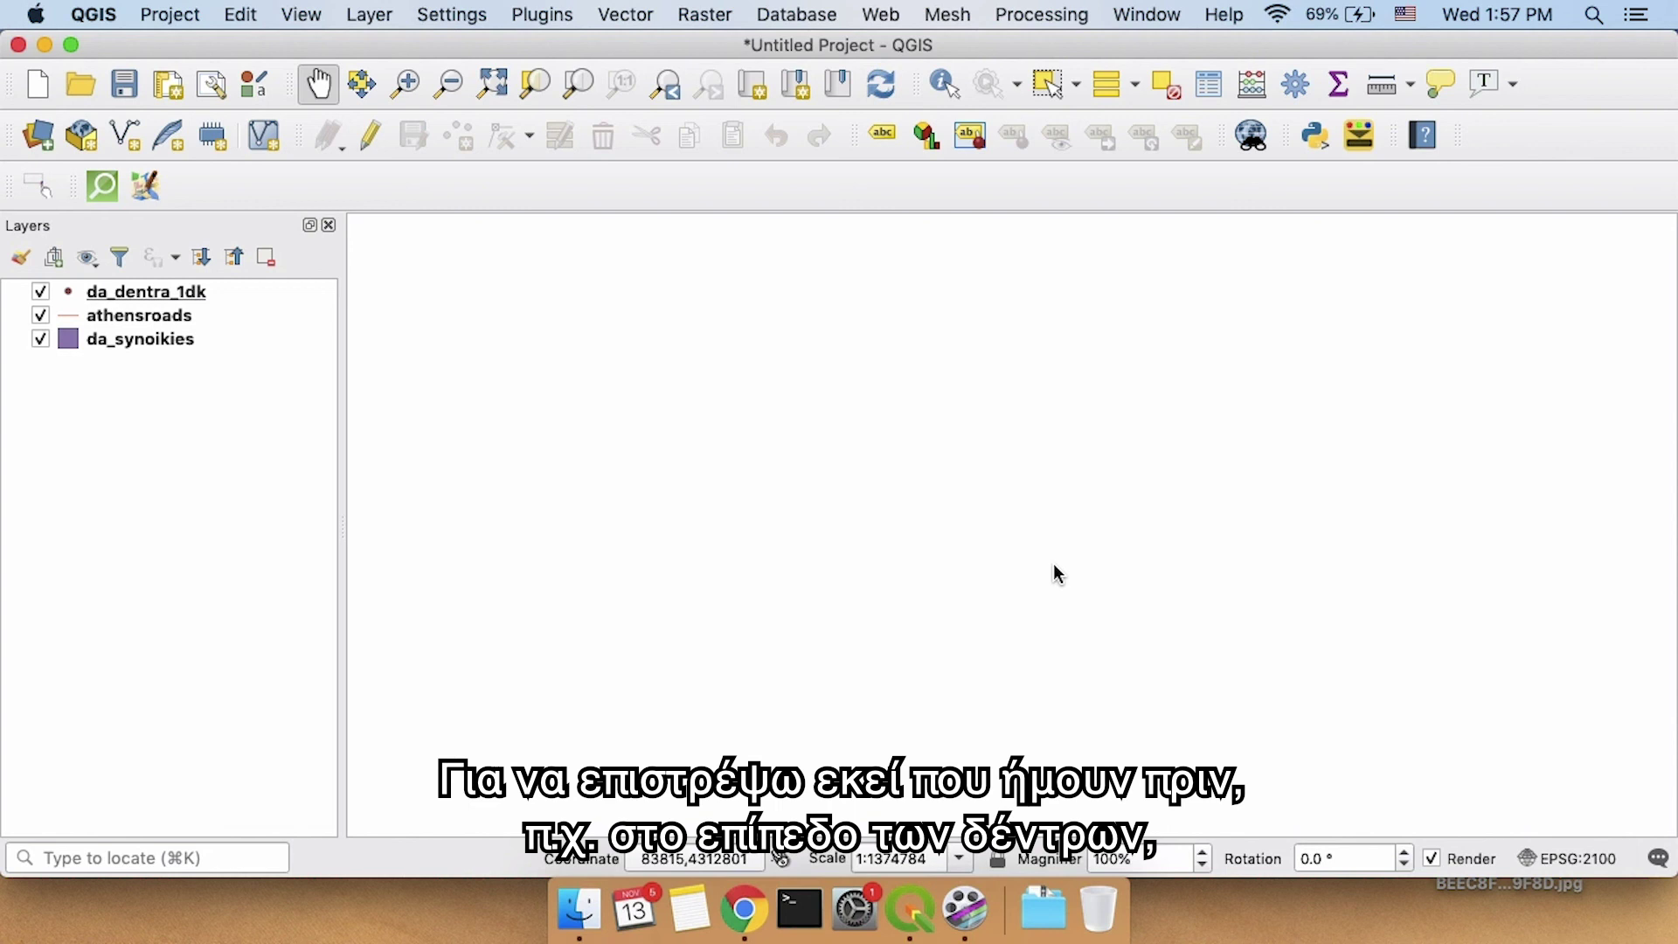
{"action": "left_click", "coordinate": [197, 293]}
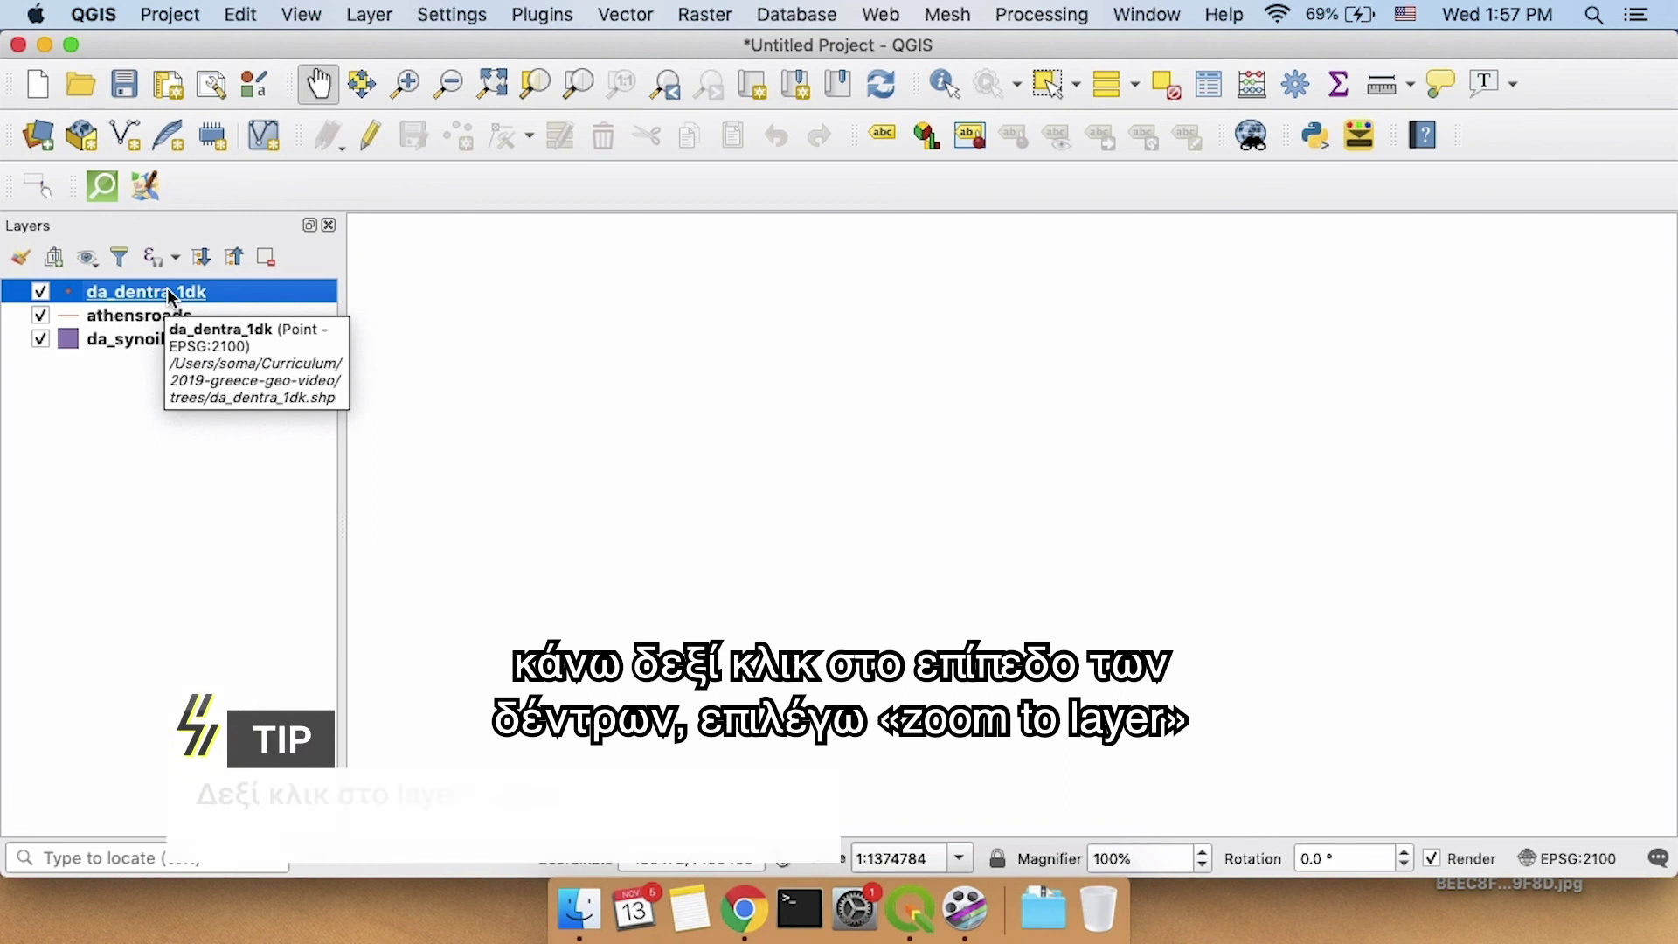
Zoom to the da_dentra_1dk layer extent, returning to the tree points at about 1:22991.
{"action": "right_click", "coordinate": [166, 286]}
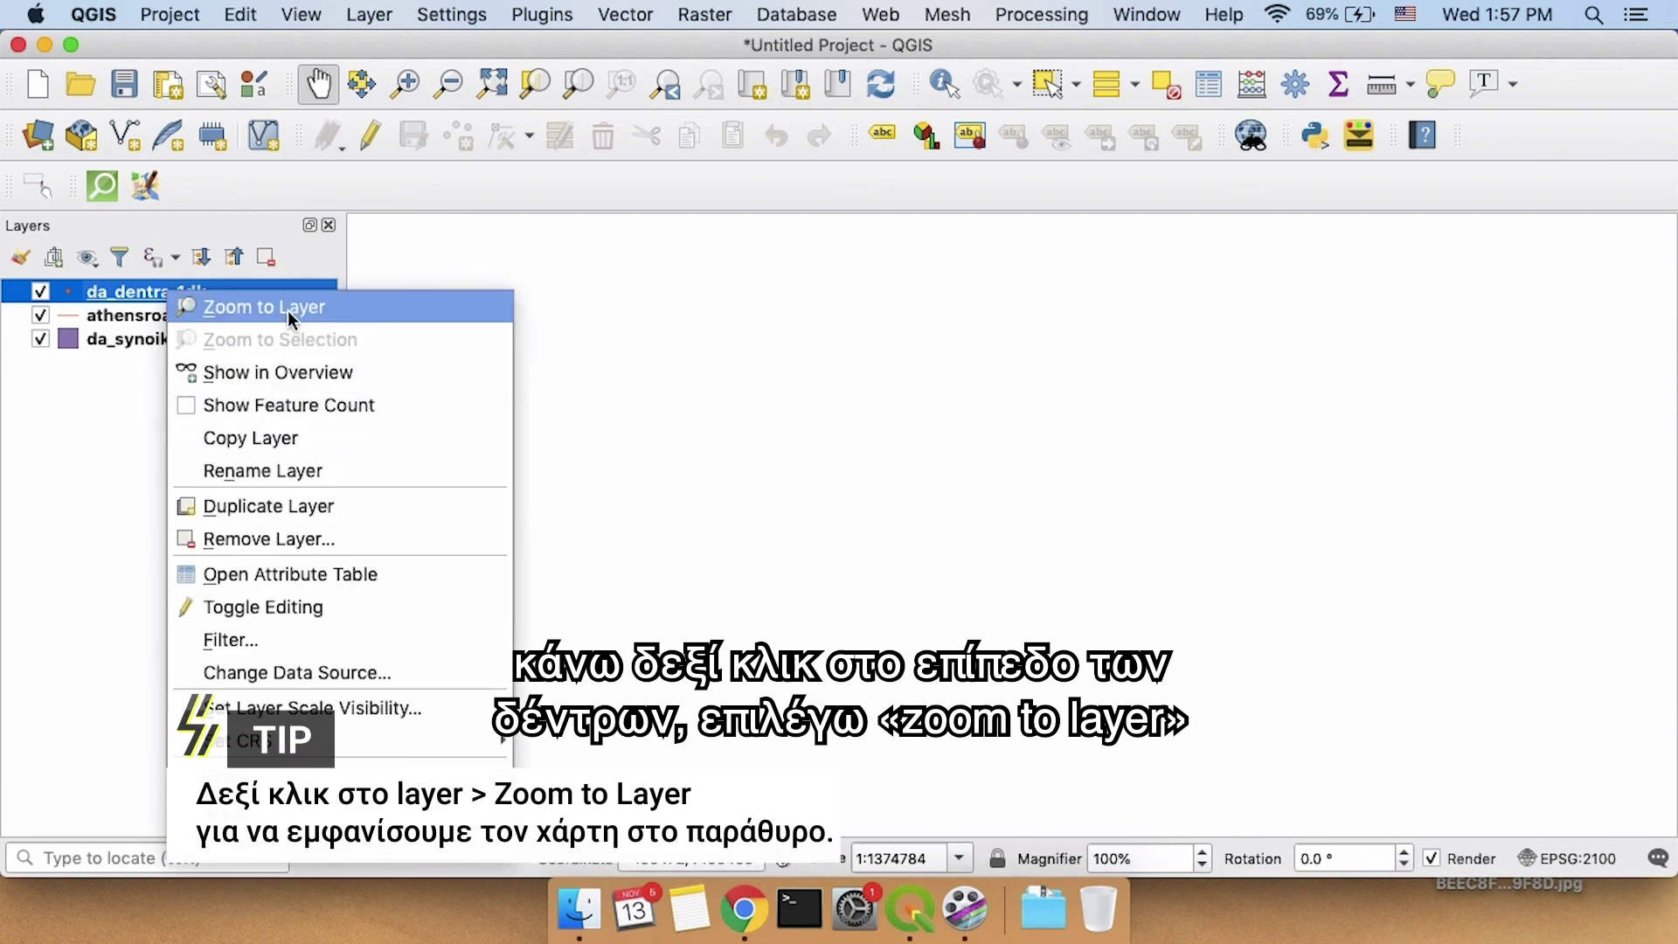
{"action": "left_click", "coordinate": [370, 312]}
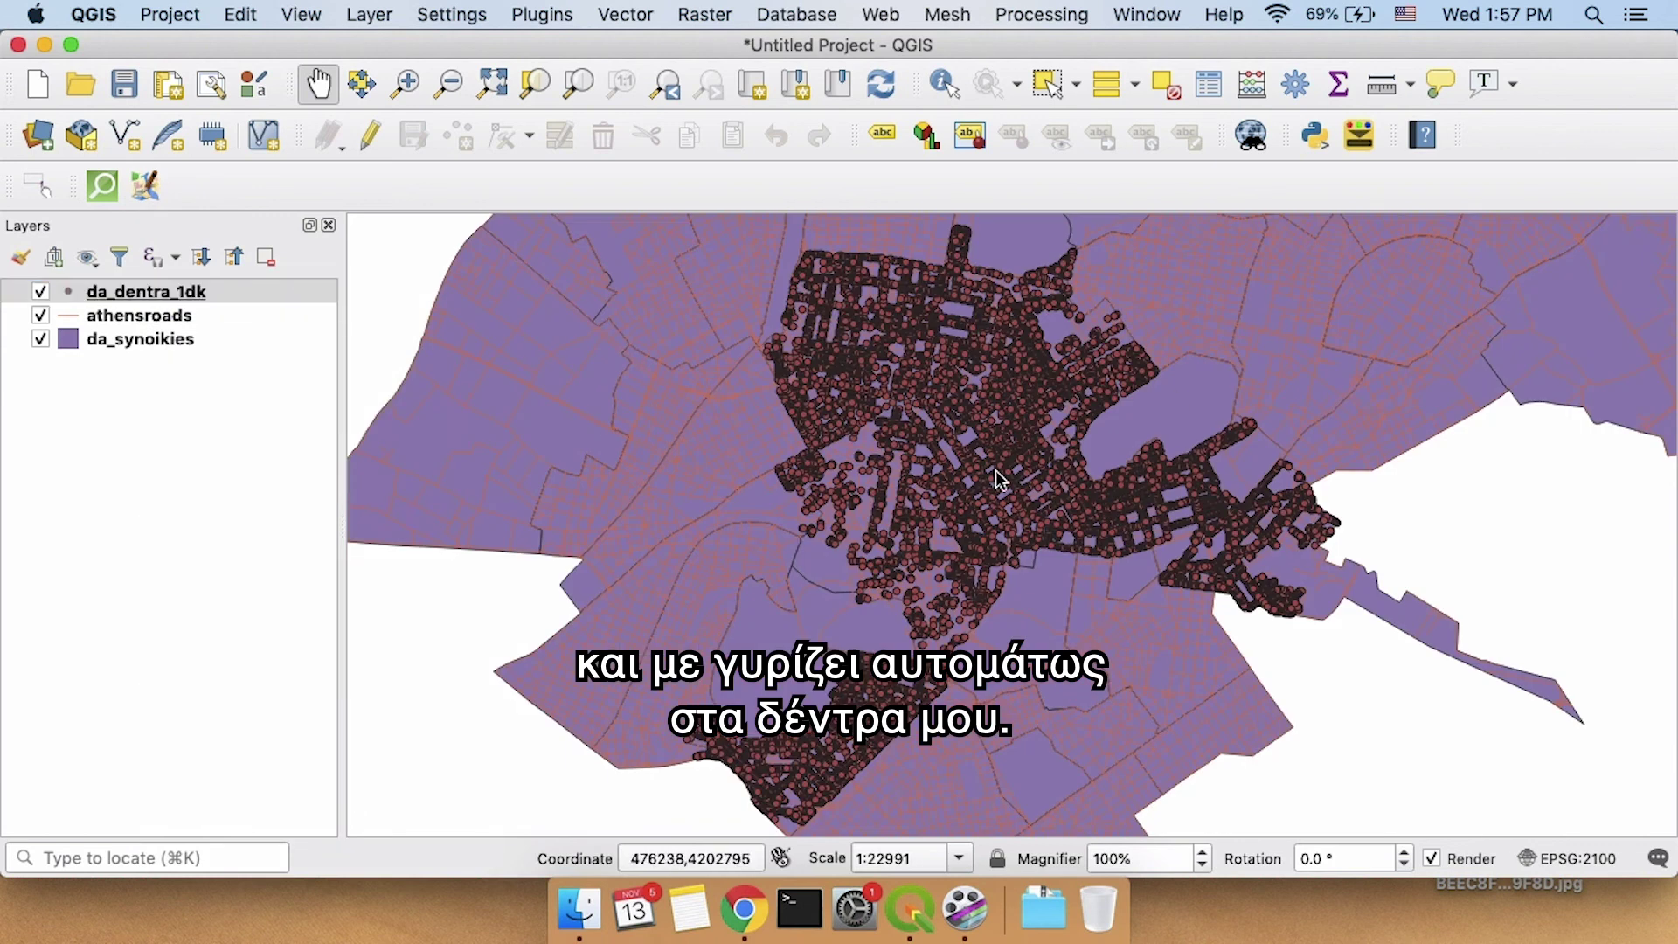